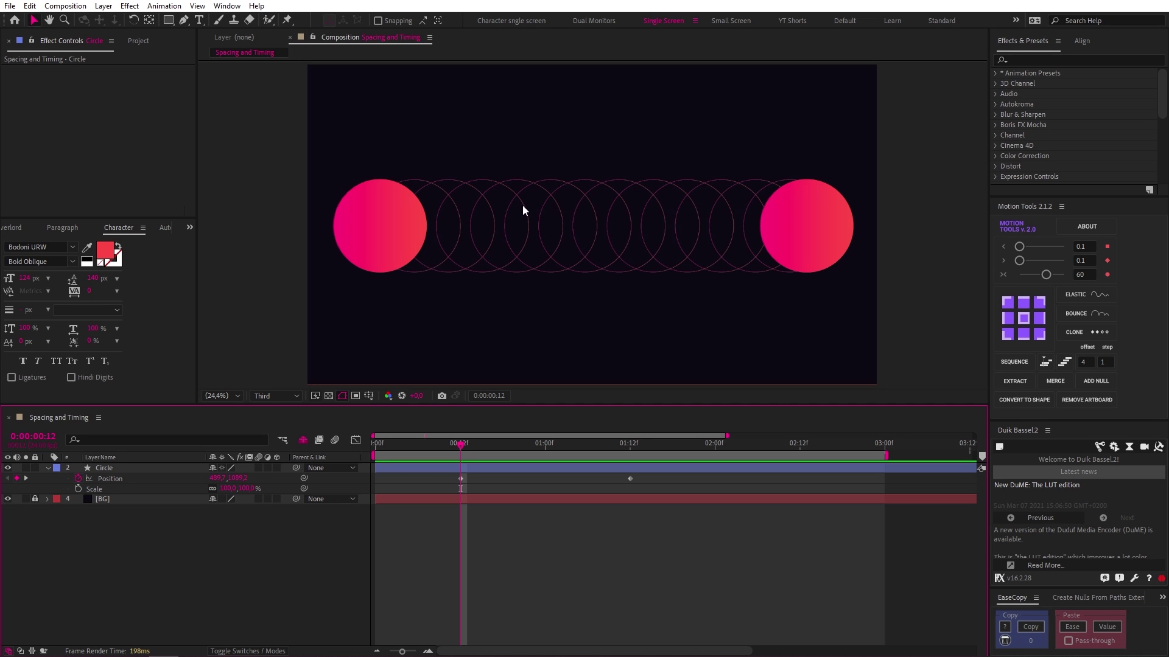
Step: Apply Easy Ease to the Circle's two Position keyframes and pull both speed-graph handles inward for a sharper acceleration peak mid-move
{"action": "left_click_drag", "start_coordinate": [647, 480], "coordinate": [444, 490]}
{"action": "key", "text": "F9"}
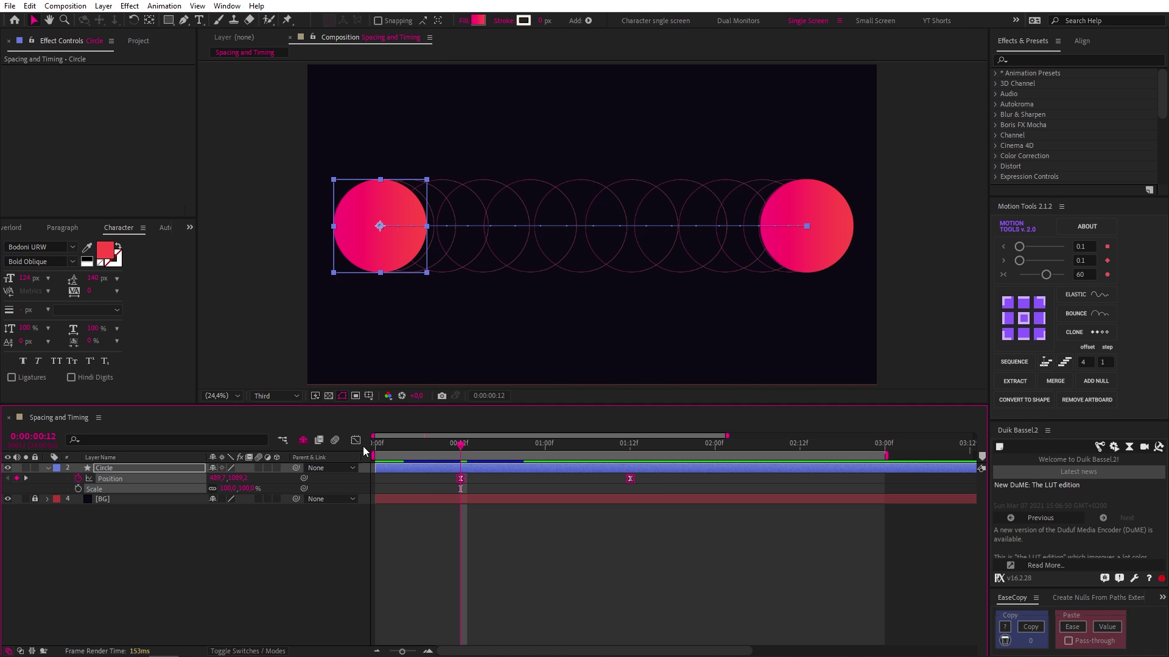
{"action": "left_click", "coordinate": [356, 440]}
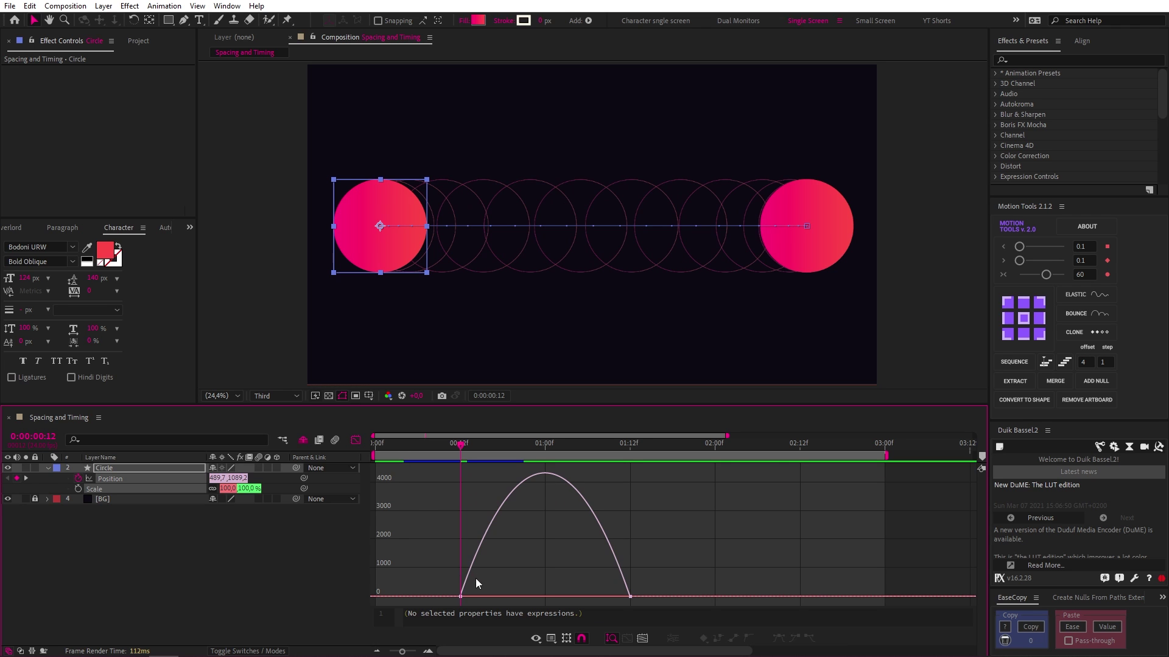
{"action": "left_click", "coordinate": [469, 596]}
{"action": "left_click_drag", "start_coordinate": [490, 597], "coordinate": [514, 597]}
{"action": "left_click_drag", "start_coordinate": [600, 594], "coordinate": [575, 591]}
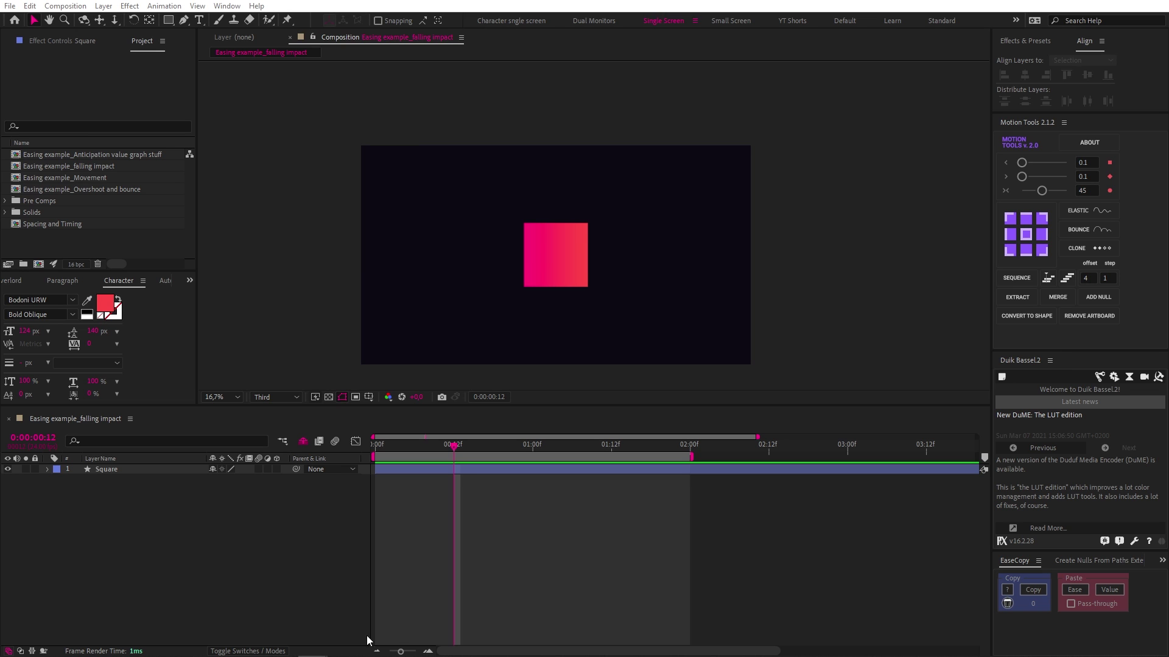
Step: Keyframe the Square's Position at frames 12 and 22, raise the frame-12 position above the frame to 1920, -354, and preview the fall
{"action": "left_click", "coordinate": [465, 470]}
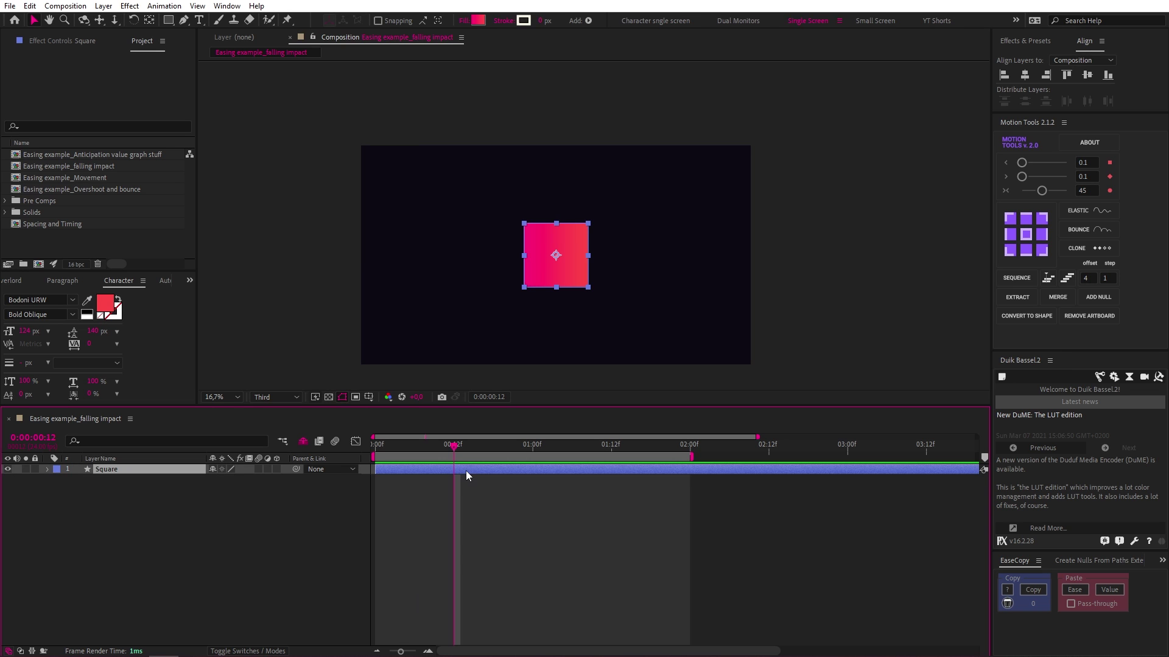
{"action": "key", "text": "alt+shift+p"}
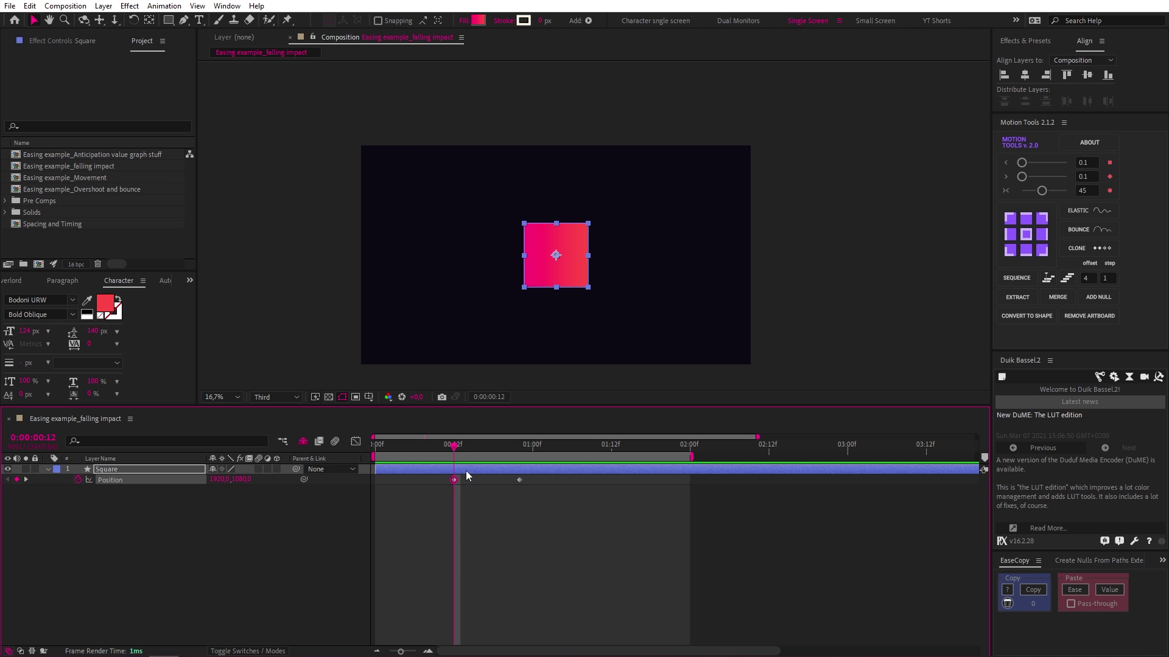
{"action": "left_click_drag", "start_coordinate": [568, 269], "coordinate": [573, 123]}
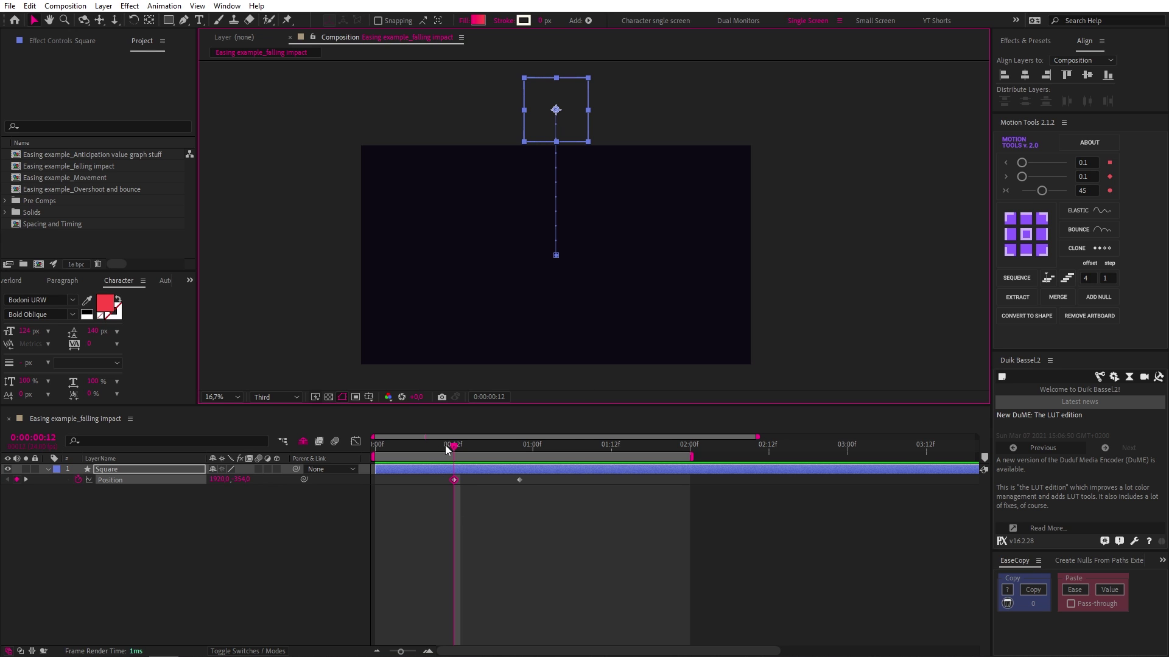
{"action": "key", "text": "Home"}
{"action": "left_click", "coordinate": [419, 514]}
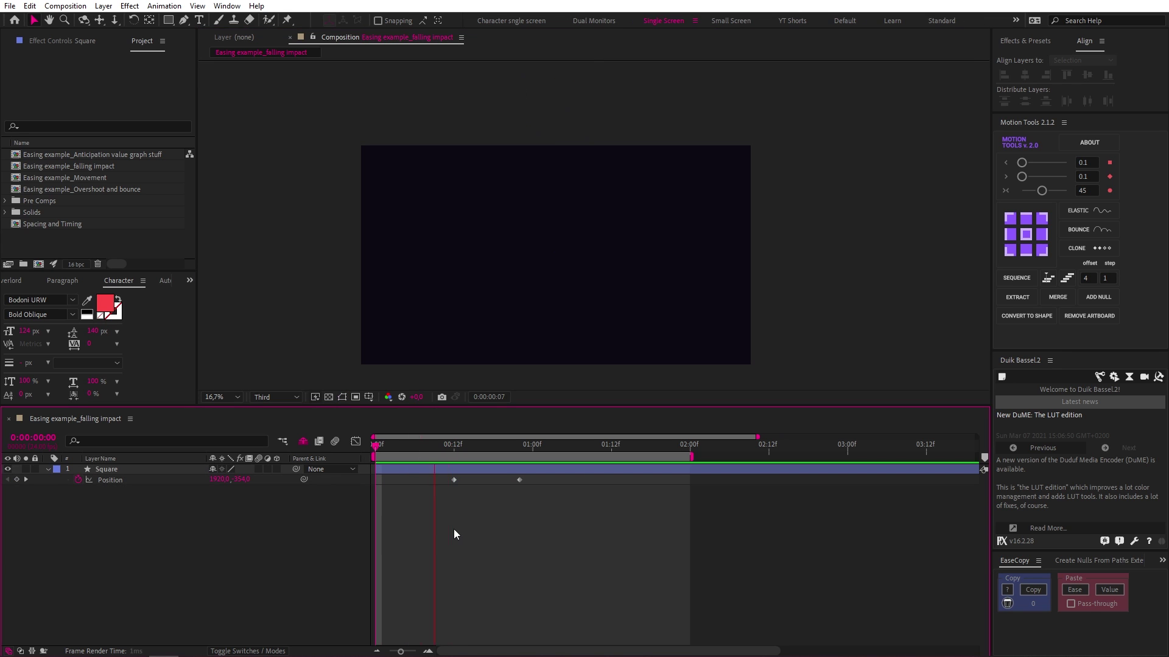
Step: Reshape the speed graph of the Square's first Position keyframe so the fall starts slowly and accelerates towards impact, and preview it
{"action": "left_click", "coordinate": [455, 448]}
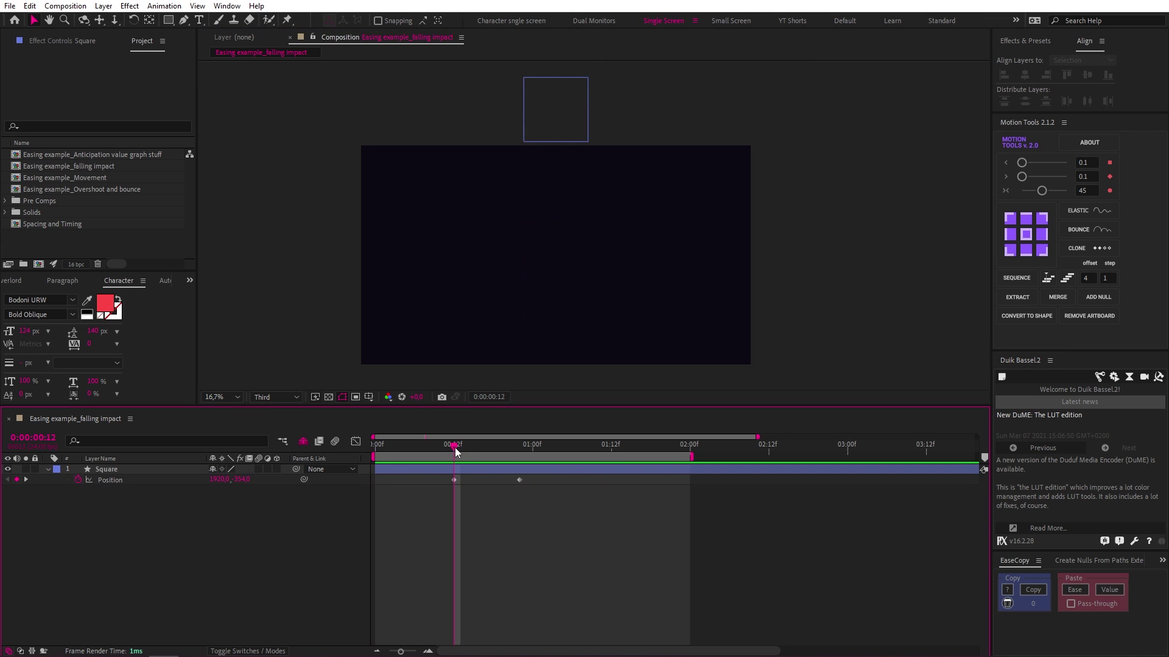
{"action": "left_click_drag", "start_coordinate": [470, 477], "coordinate": [442, 482]}
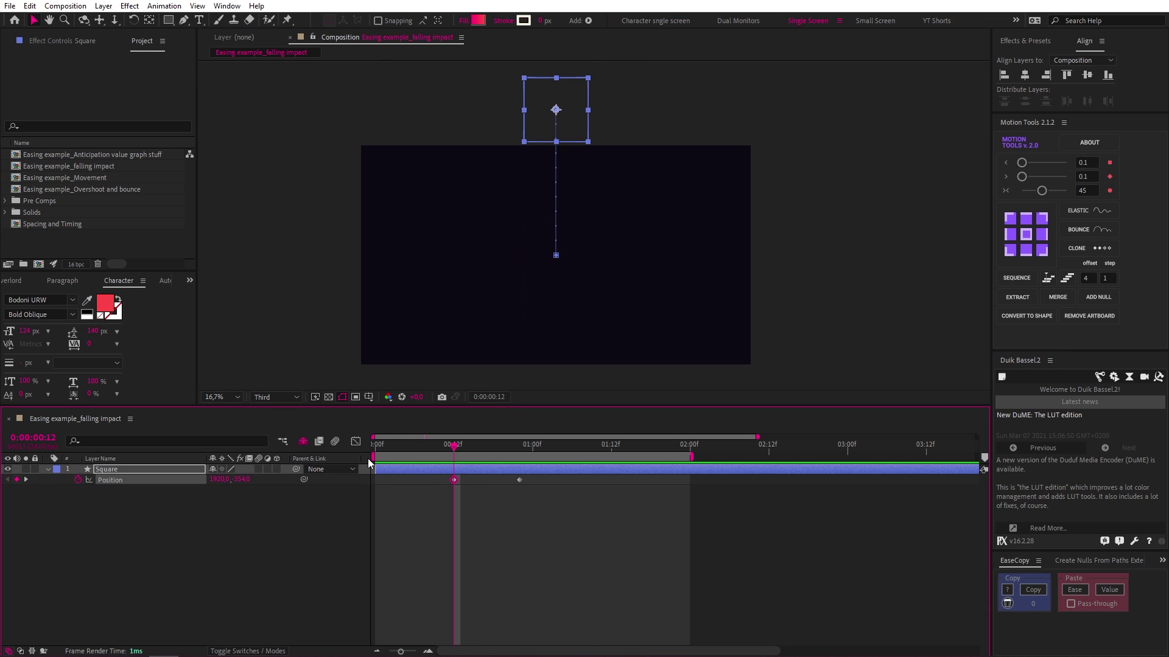
{"action": "left_click", "coordinate": [356, 442]}
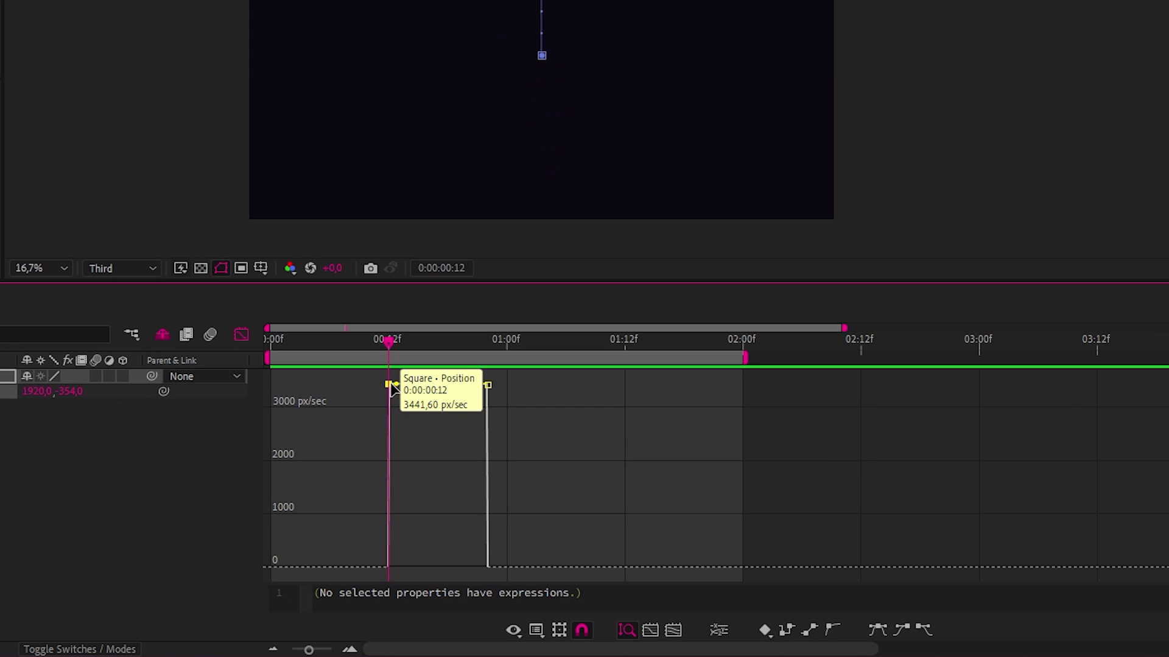
{"action": "left_click_drag", "start_coordinate": [391, 418], "coordinate": [444, 498]}
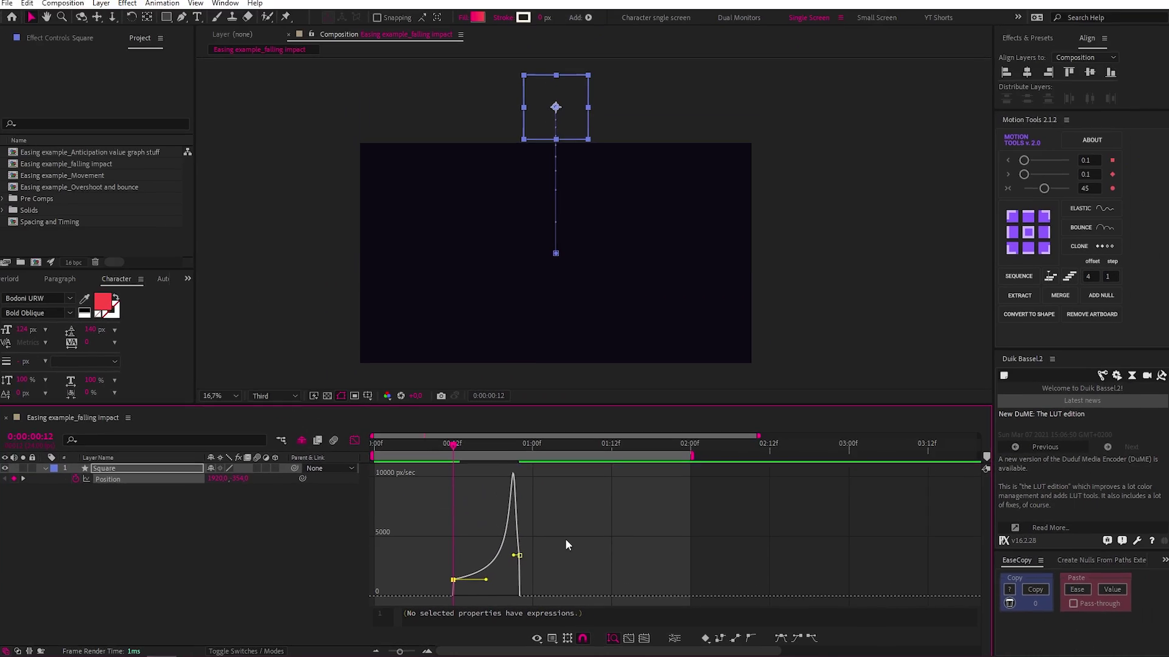
{"action": "key", "text": "space"}
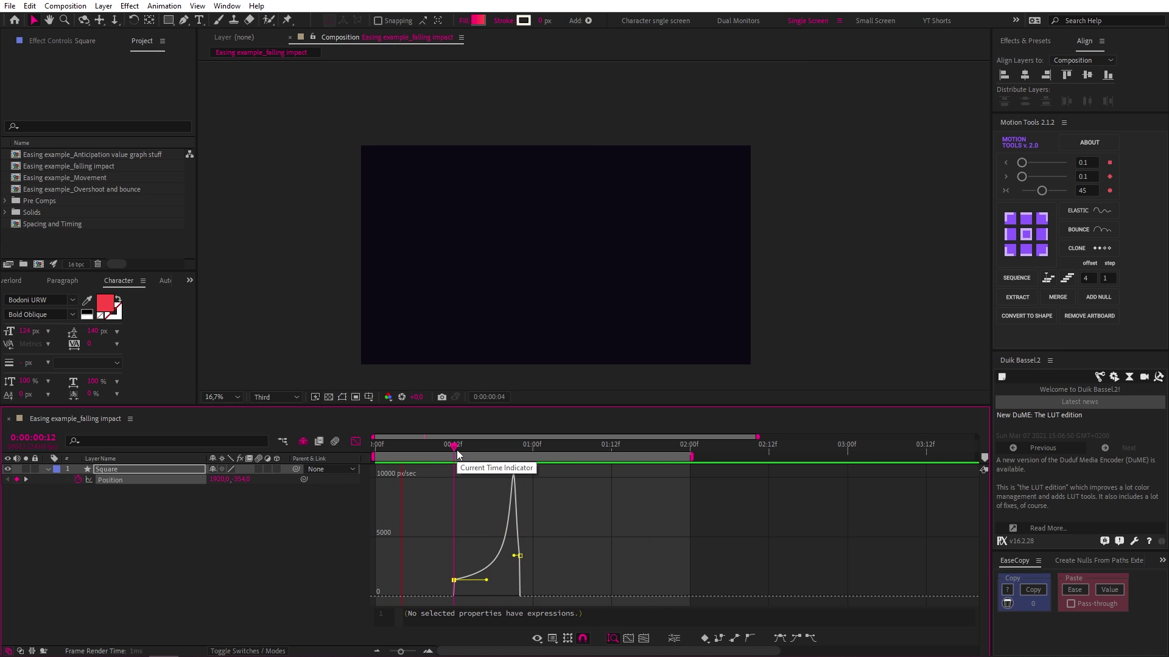
{"action": "key", "text": "space"}
Step: Add a Position keyframe for the Square at 0:00:01:01, three frames after the landing keyframe, keeping the same resting position
{"action": "left_click", "coordinate": [355, 441]}
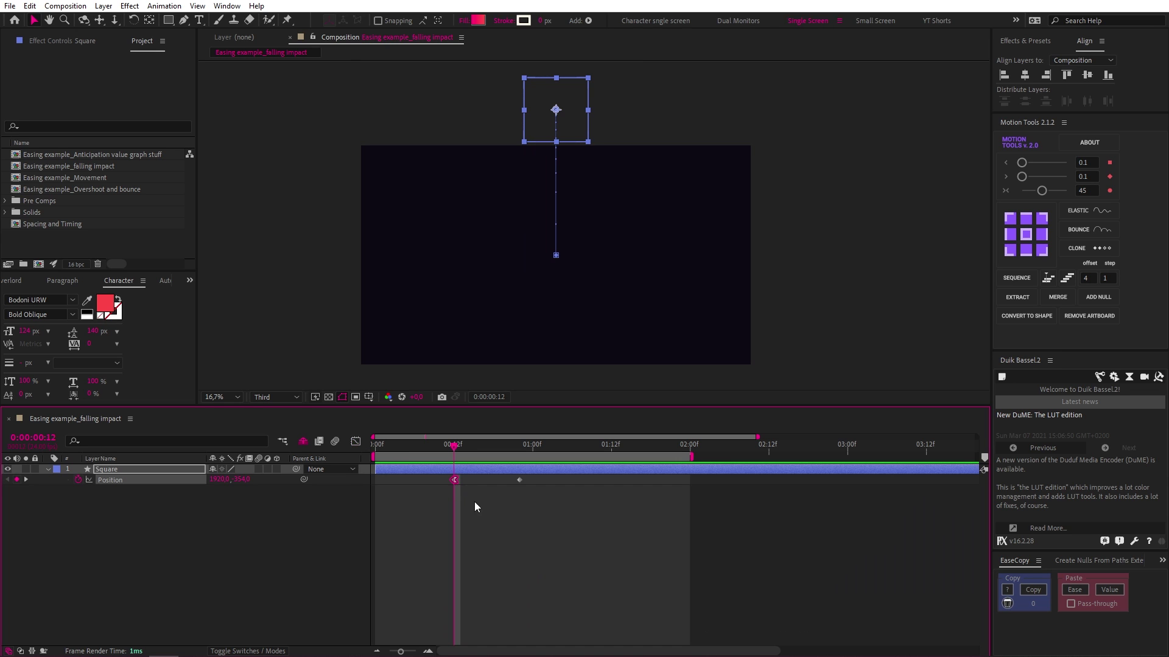
{"action": "left_click", "coordinate": [480, 504]}
{"action": "left_click_drag", "start_coordinate": [501, 450], "coordinate": [521, 449]}
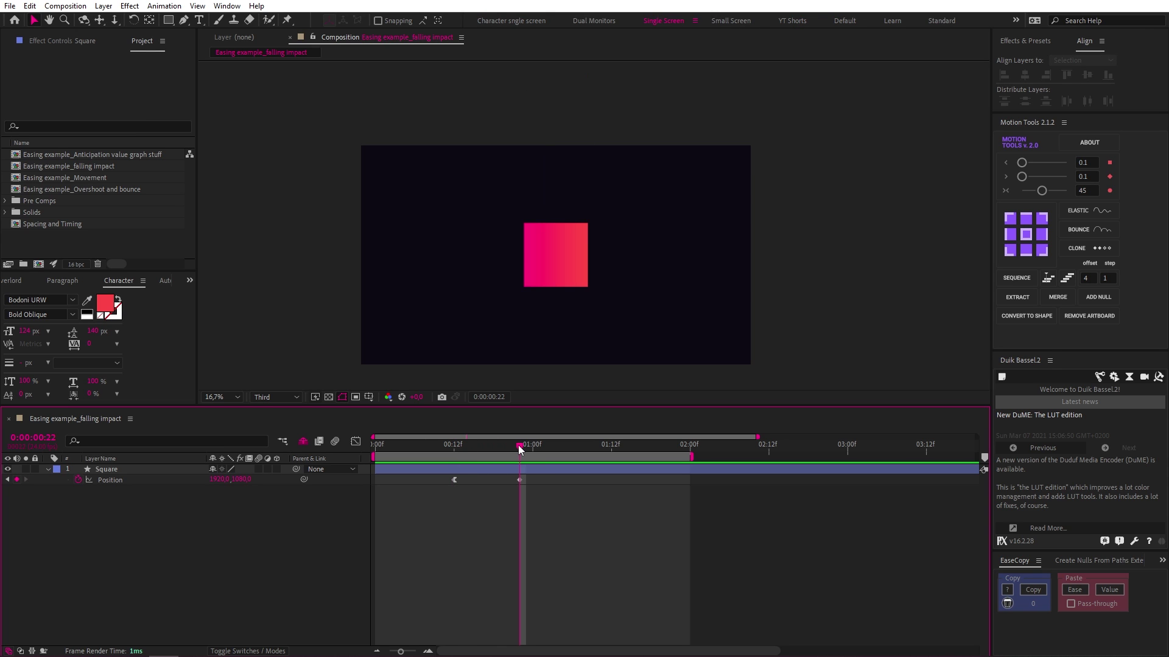
{"action": "key", "text": "Page_Down"}
{"action": "key", "text": "Page_Down"}
{"action": "key", "text": "Page_Down"}
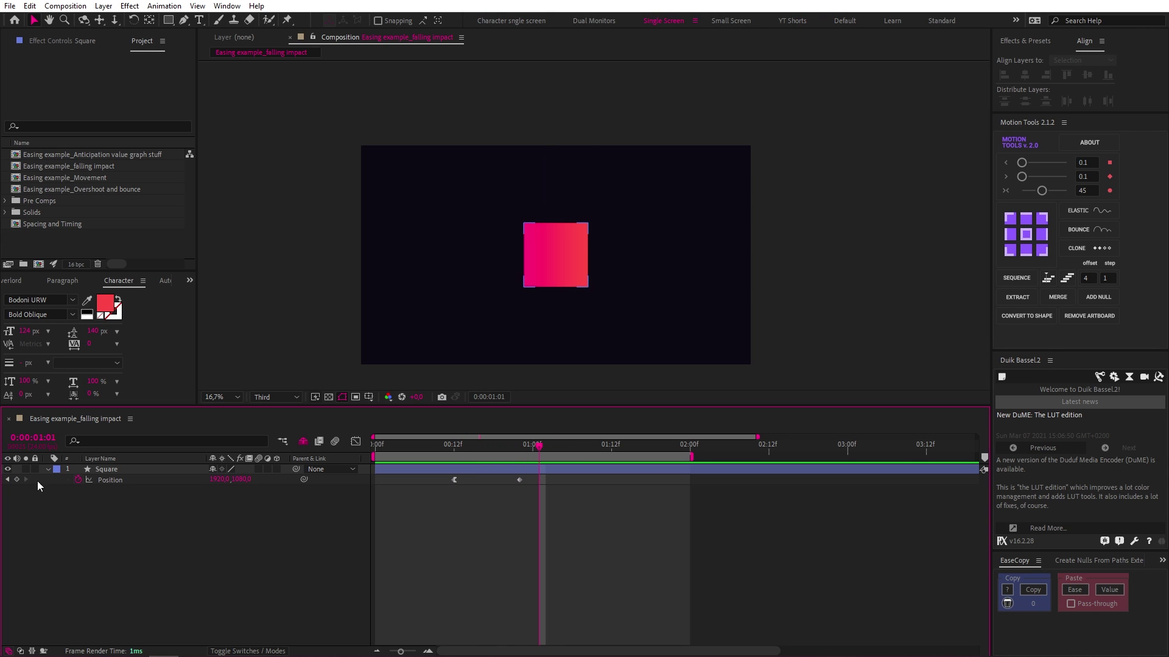
{"action": "left_click", "coordinate": [17, 480]}
Step: Nudge the Square slightly lower on the frame-22 landing keyframe, to a Y position of 1092, as an impact overshoot
{"action": "left_click", "coordinate": [8, 480]}
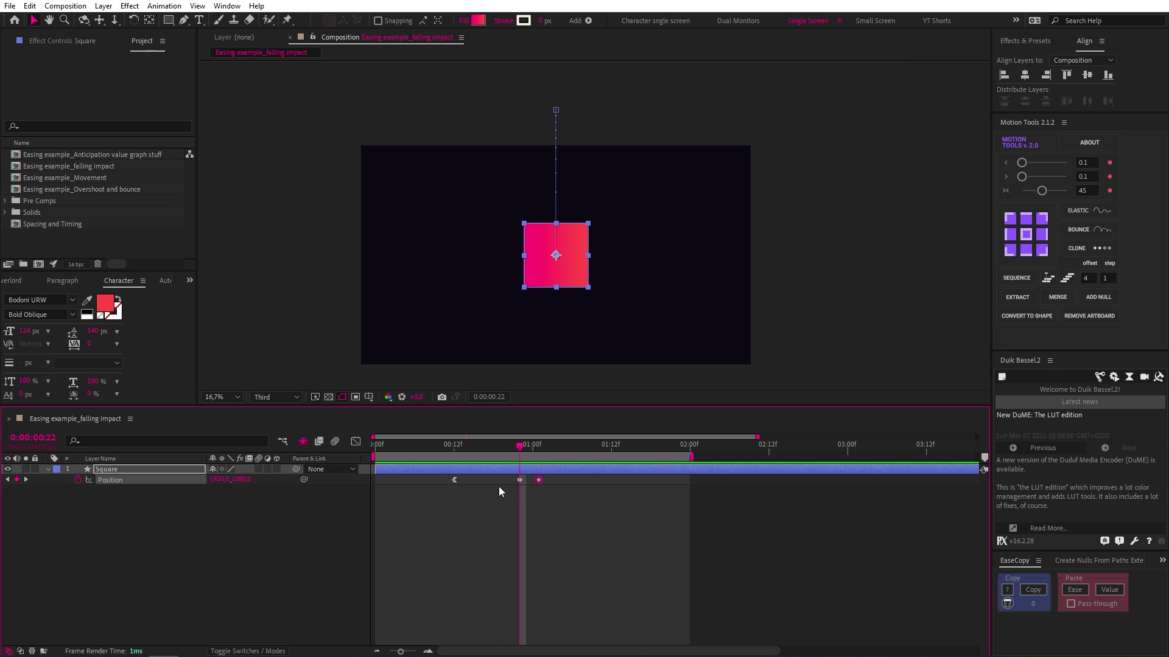
{"action": "left_click", "coordinate": [519, 481]}
{"action": "key", "text": "Down"}
{"action": "key", "text": "Down"}
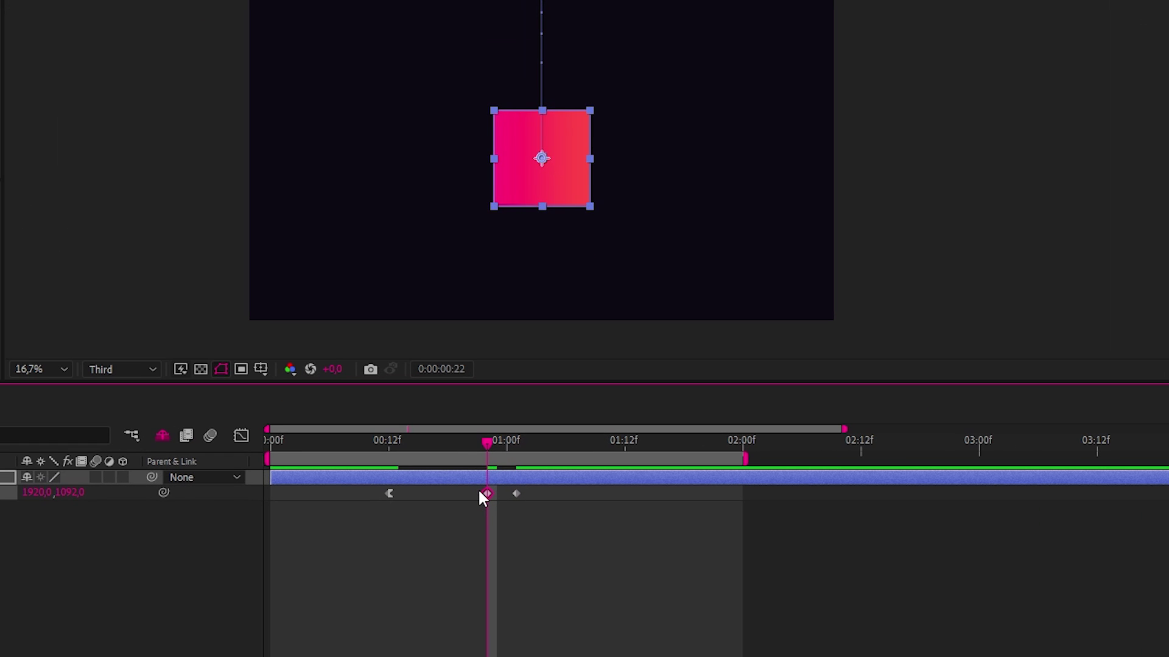
Step: Apply Easy Ease to the Square's last Position keyframe at 0:00:01:01 and preview the landing with the speed graph open
{"action": "left_click", "coordinate": [534, 496]}
{"action": "left_click", "coordinate": [516, 494]}
{"action": "left_click", "coordinate": [242, 435]}
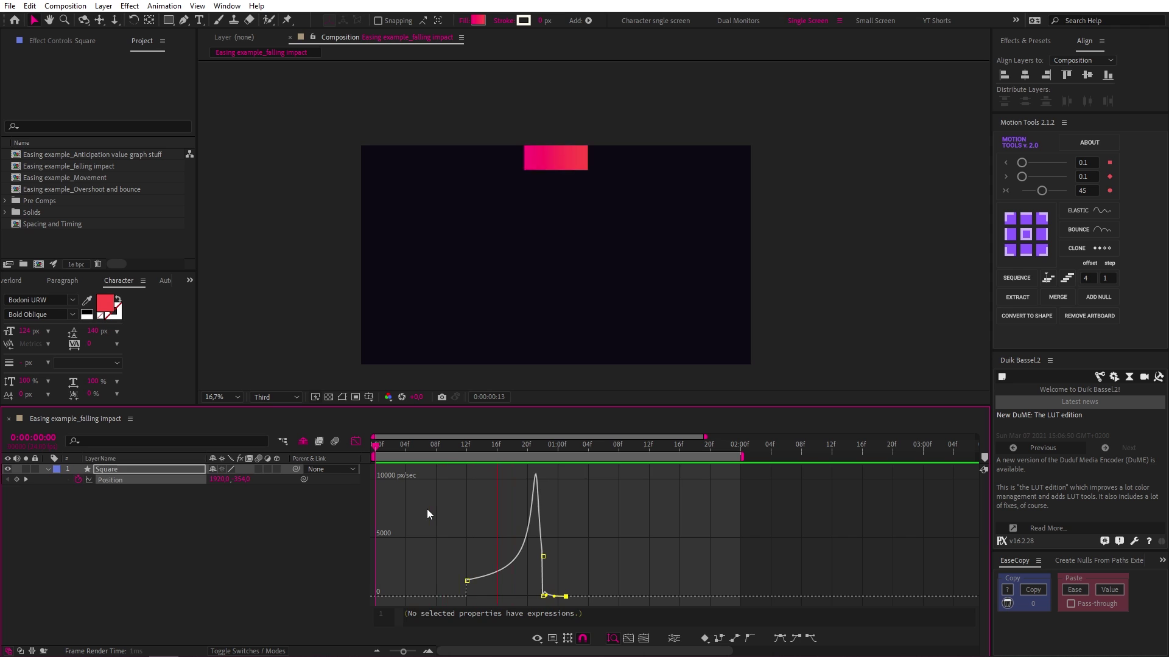
{"action": "key", "text": "space"}
{"action": "key", "text": "shift+F3"}
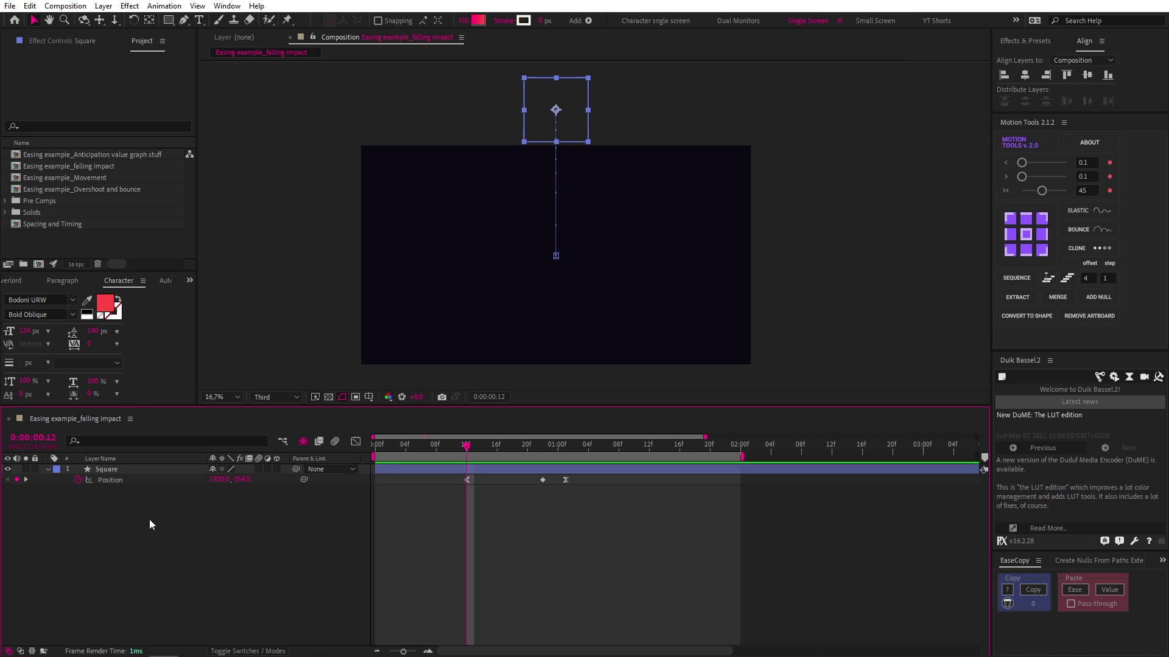
Step: Separate the dimensions of the Square's Position property into X Position and Y Position
{"action": "left_click", "coordinate": [131, 506]}
{"action": "left_click", "coordinate": [111, 479]}
{"action": "right_click", "coordinate": [110, 480]}
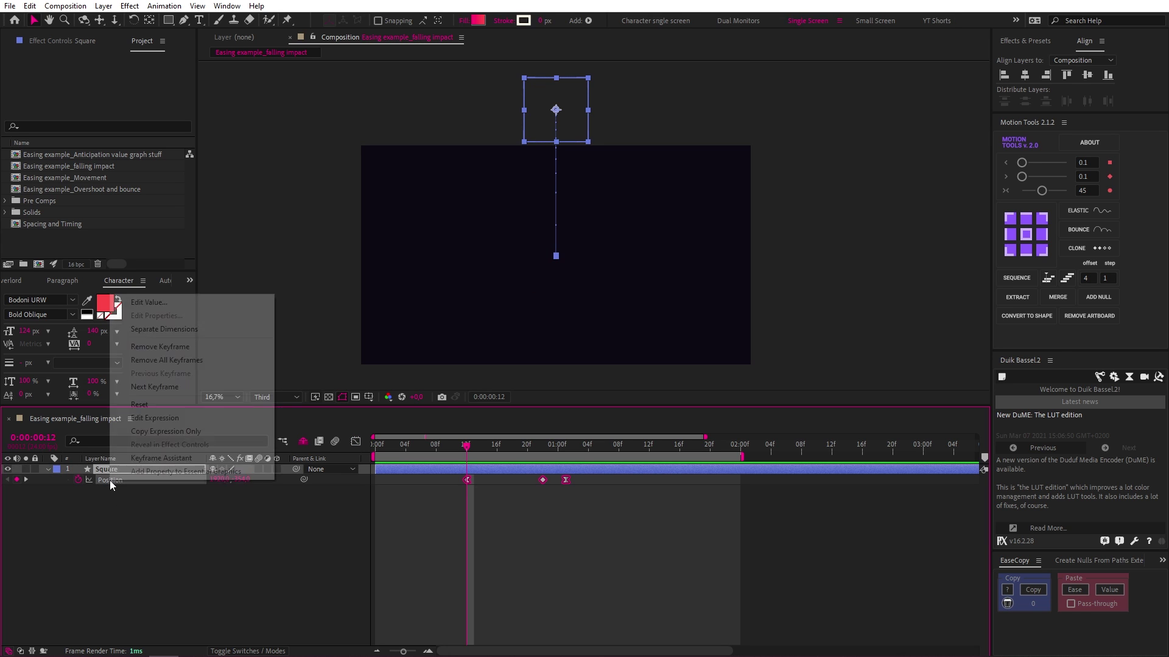
{"action": "left_click", "coordinate": [167, 335]}
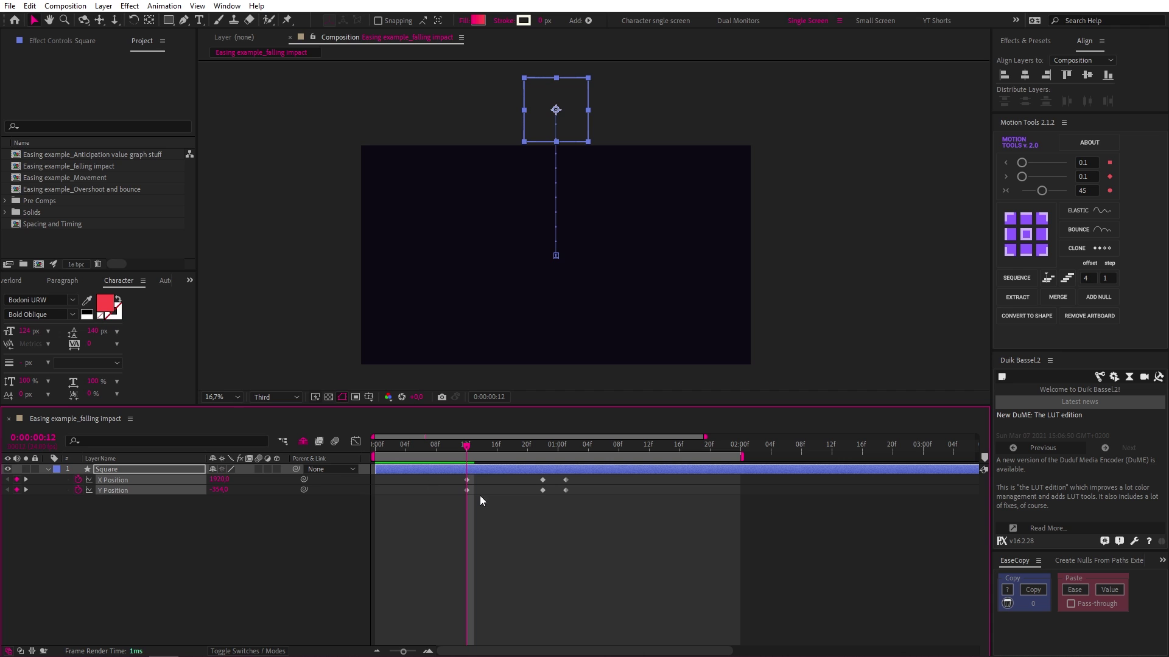
Step: Delete all of the Square's X Position keyframes, leaving only the Y Position animated, and play the animation
{"action": "left_click_drag", "start_coordinate": [599, 478], "coordinate": [484, 476]}
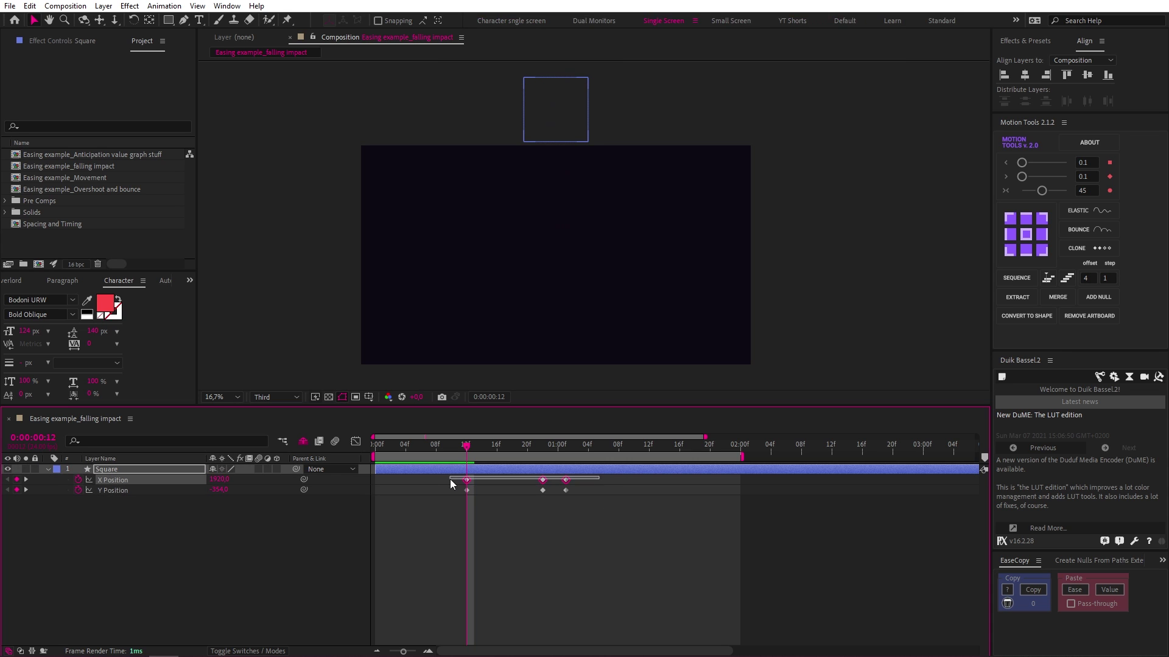
{"action": "key", "text": "Delete"}
{"action": "left_click", "coordinate": [495, 508]}
{"action": "left_click", "coordinate": [491, 470]}
{"action": "key", "text": "space"}
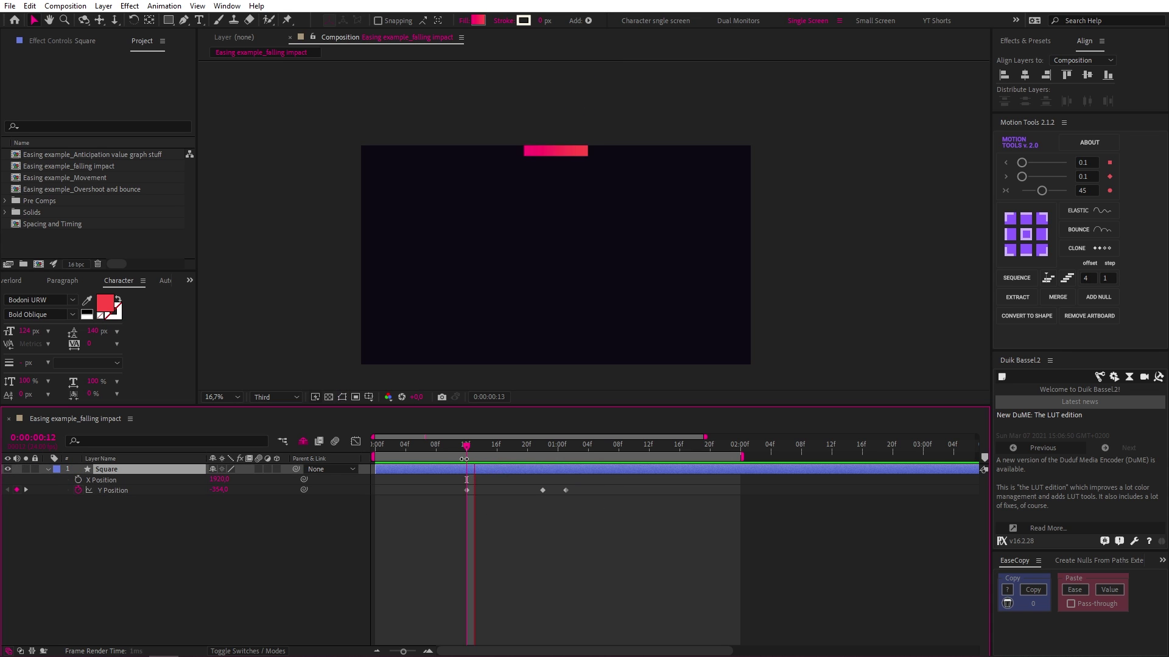
{"action": "key", "text": "space"}
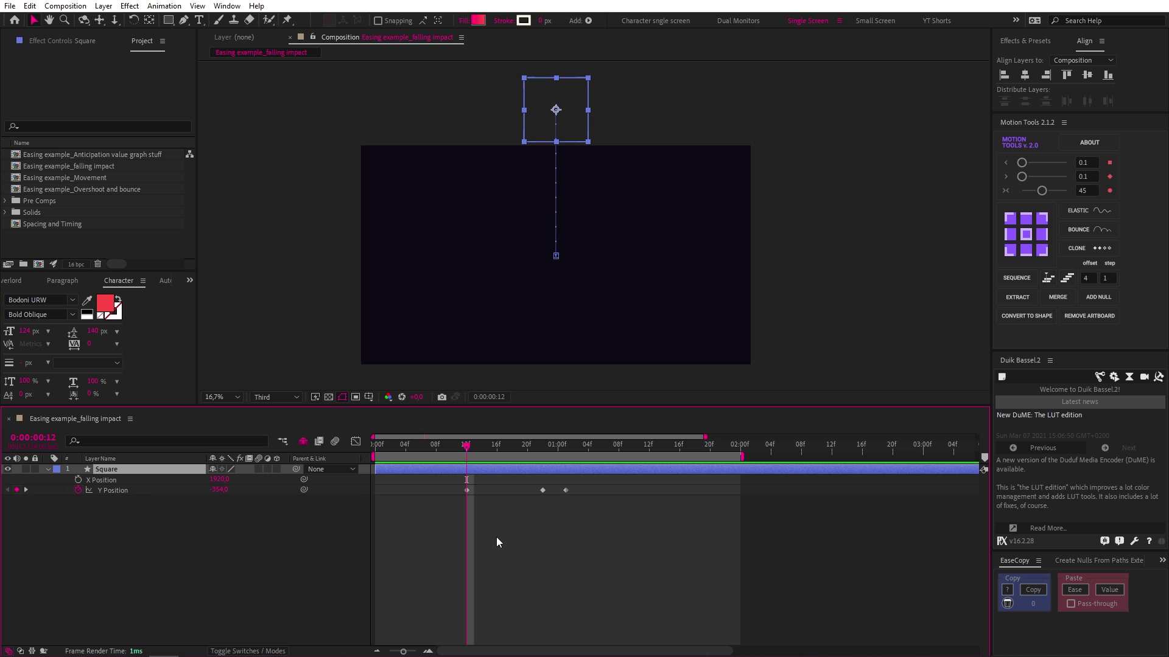
Step: Show the Square's Y Position curve in the graph editor as a value graph
{"action": "left_click", "coordinate": [178, 491]}
{"action": "left_click", "coordinate": [356, 443]}
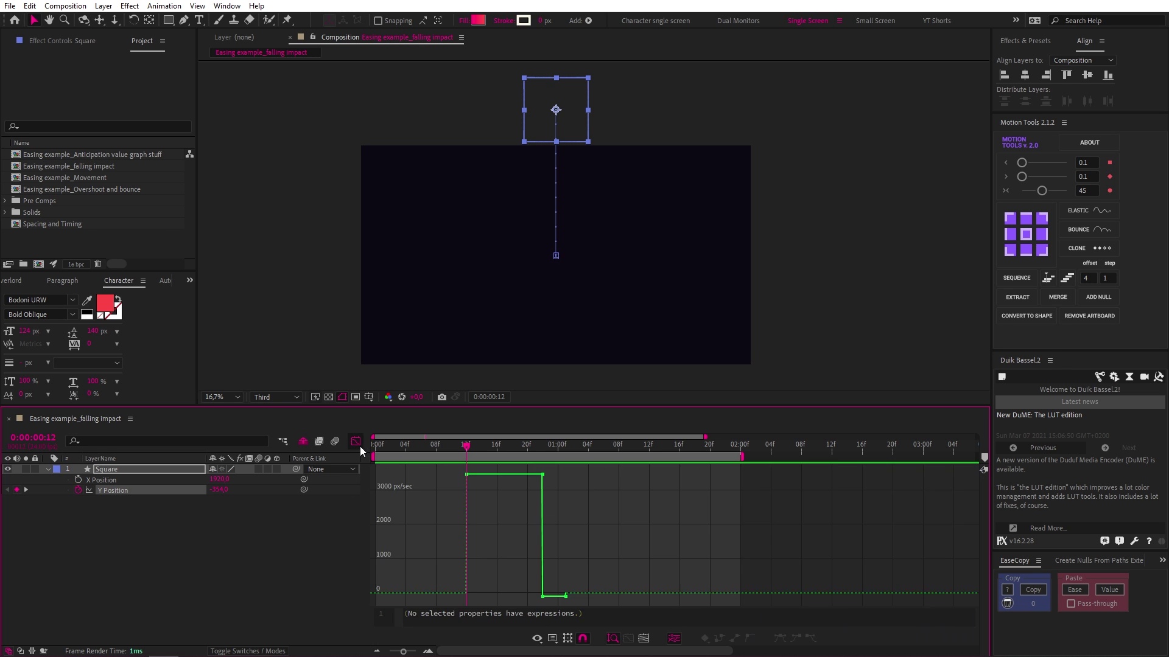
{"action": "left_click", "coordinate": [552, 639]}
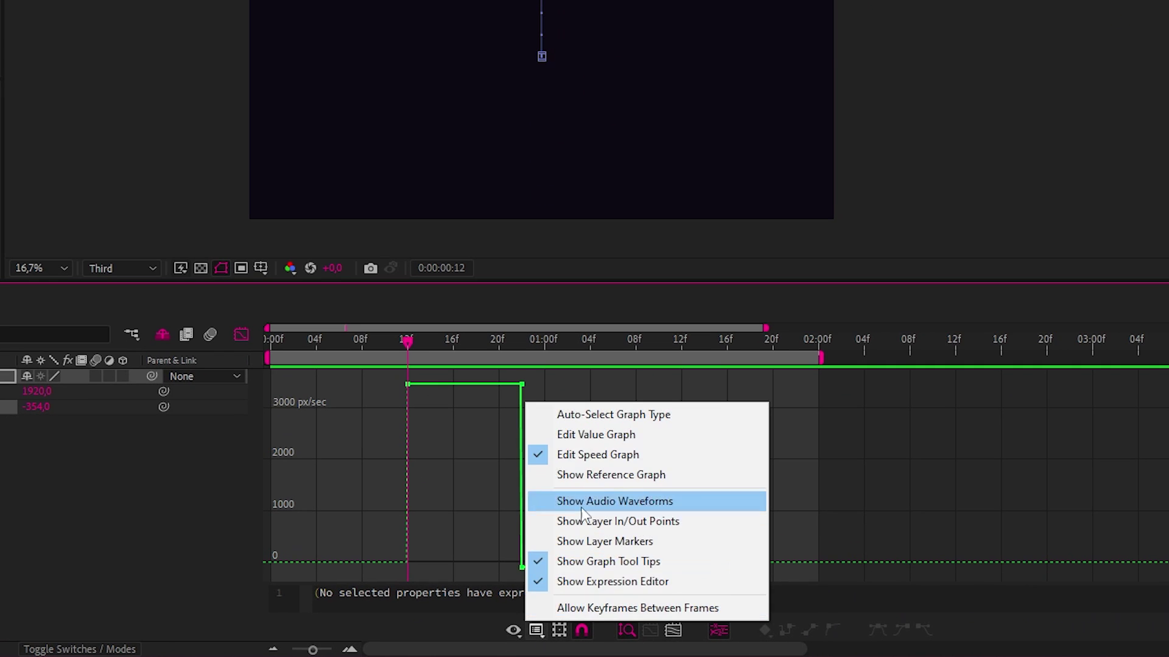
{"action": "left_click", "coordinate": [594, 434]}
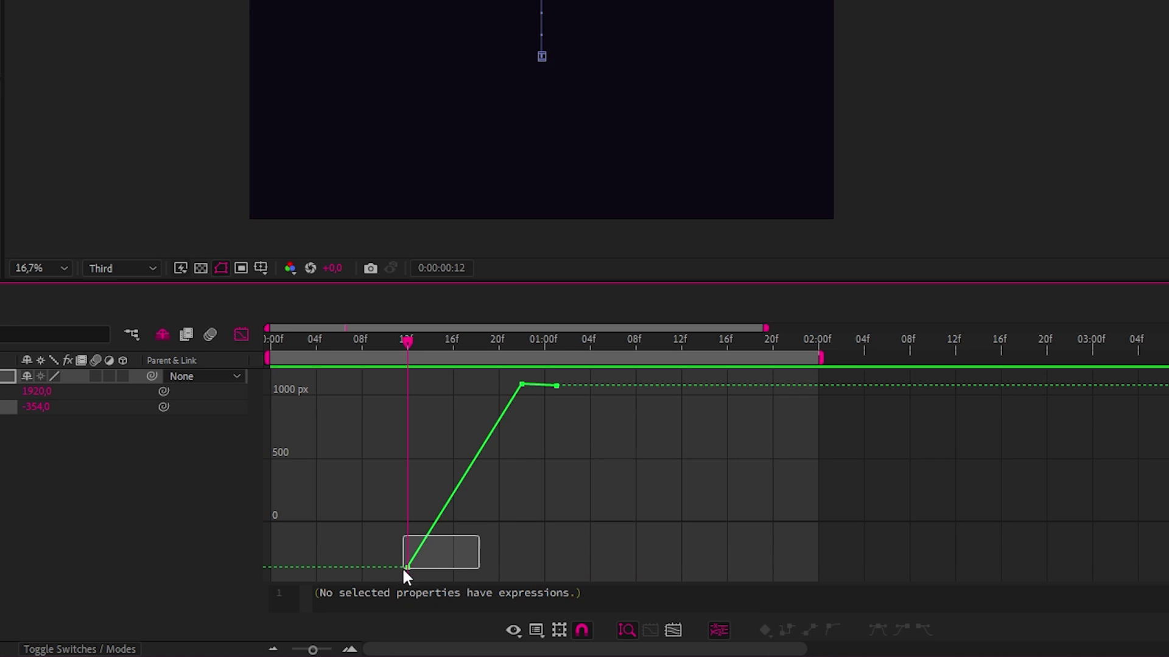
Step: Apply Easy Ease to the first and last Y Position keyframes and pull the first keyframe's outgoing handle longer and upward
{"action": "left_click_drag", "start_coordinate": [402, 570], "coordinate": [405, 569]}
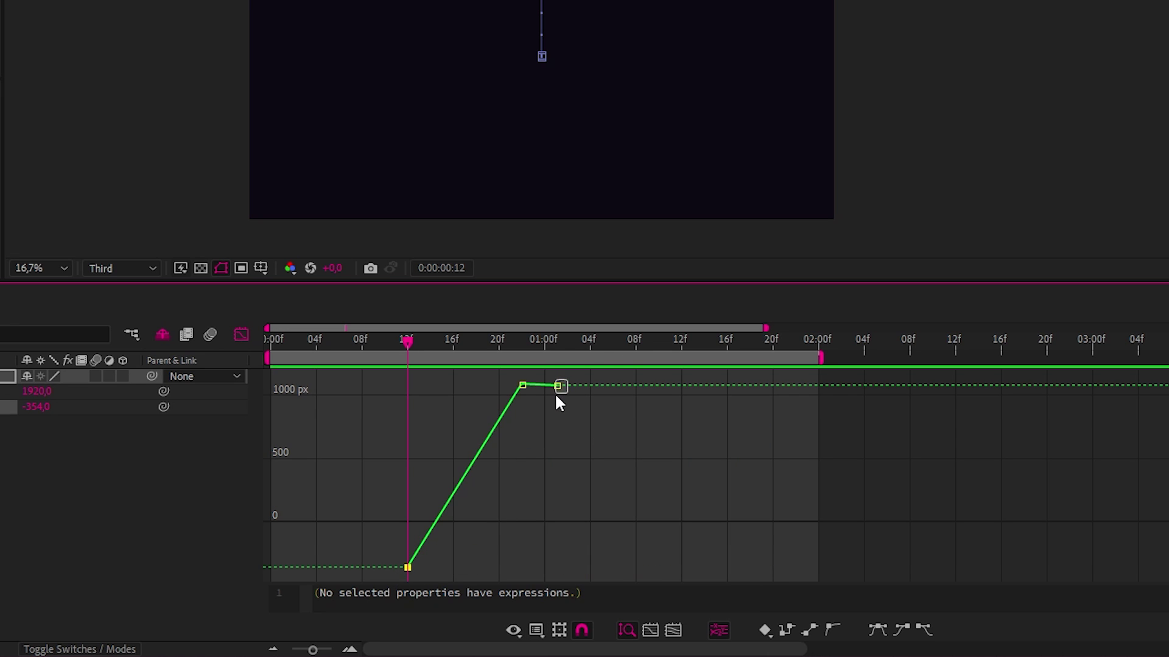
{"action": "key", "text": "F9"}
{"action": "scroll", "coordinate": [473, 540], "scroll_direction": "up", "scroll_amount": 2}
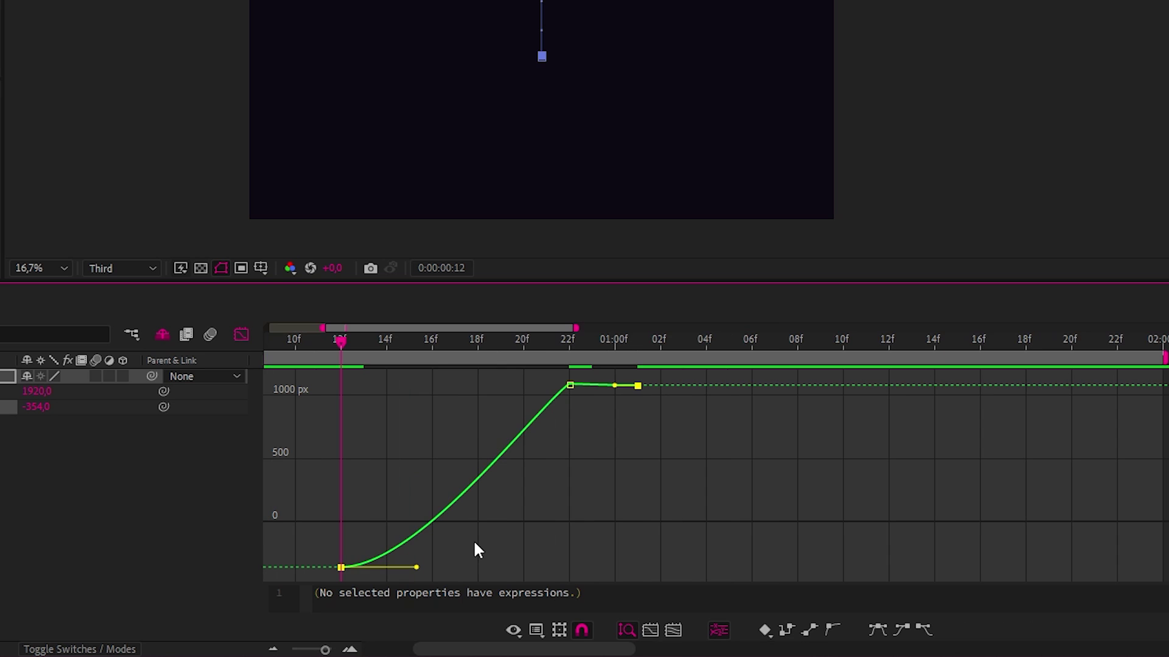
{"action": "left_click_drag", "start_coordinate": [522, 530], "coordinate": [530, 498]}
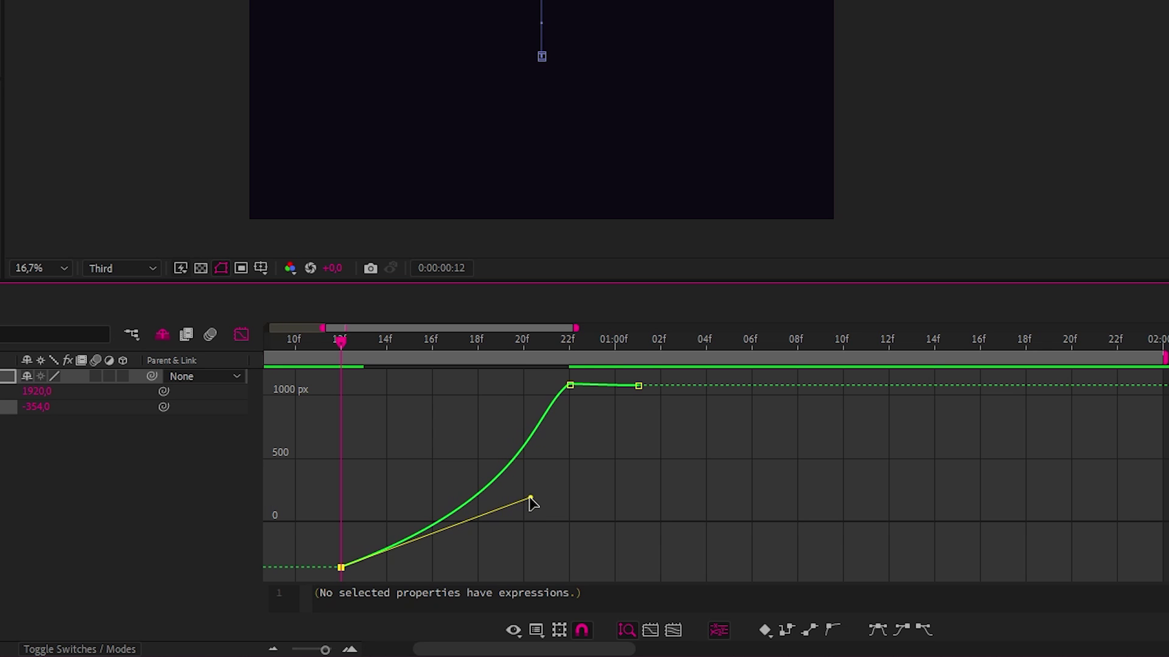
Step: Ease the frame-22 Y Position keyframe and pull its incoming handle down so the curve runs steeply into the impact
{"action": "key", "text": "k"}
{"action": "left_click", "coordinate": [570, 385]}
{"action": "scroll", "coordinate": [565, 399], "scroll_direction": "up", "scroll_amount": 1}
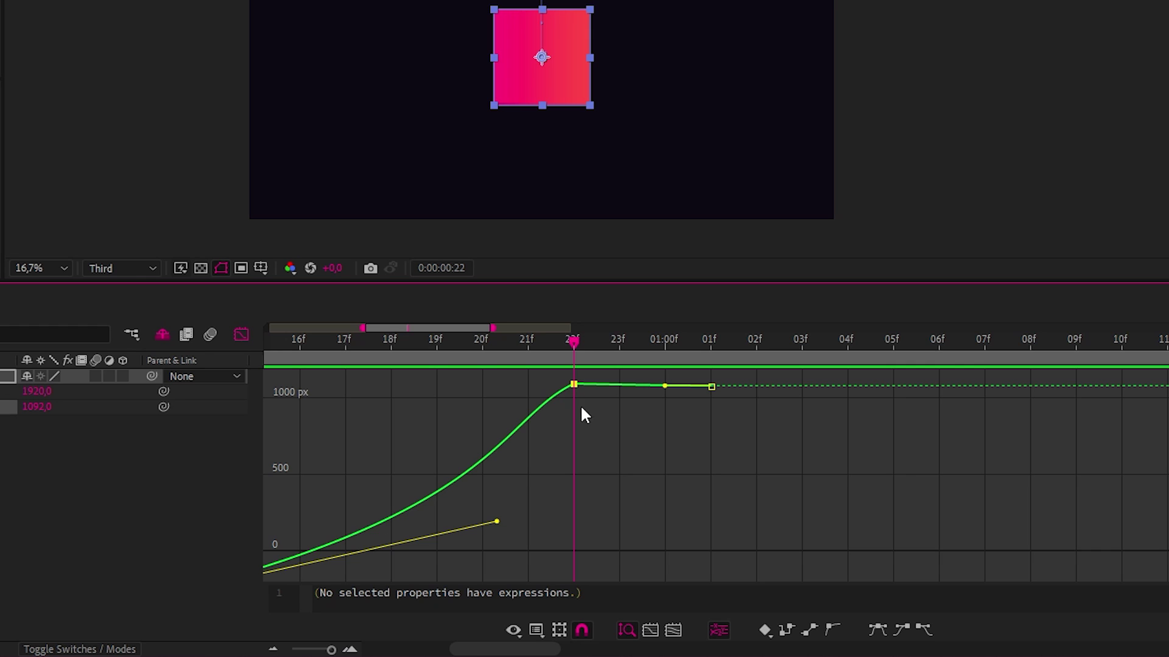
{"action": "mouse_move", "coordinate": [573, 389]}
{"action": "key", "text": "F9"}
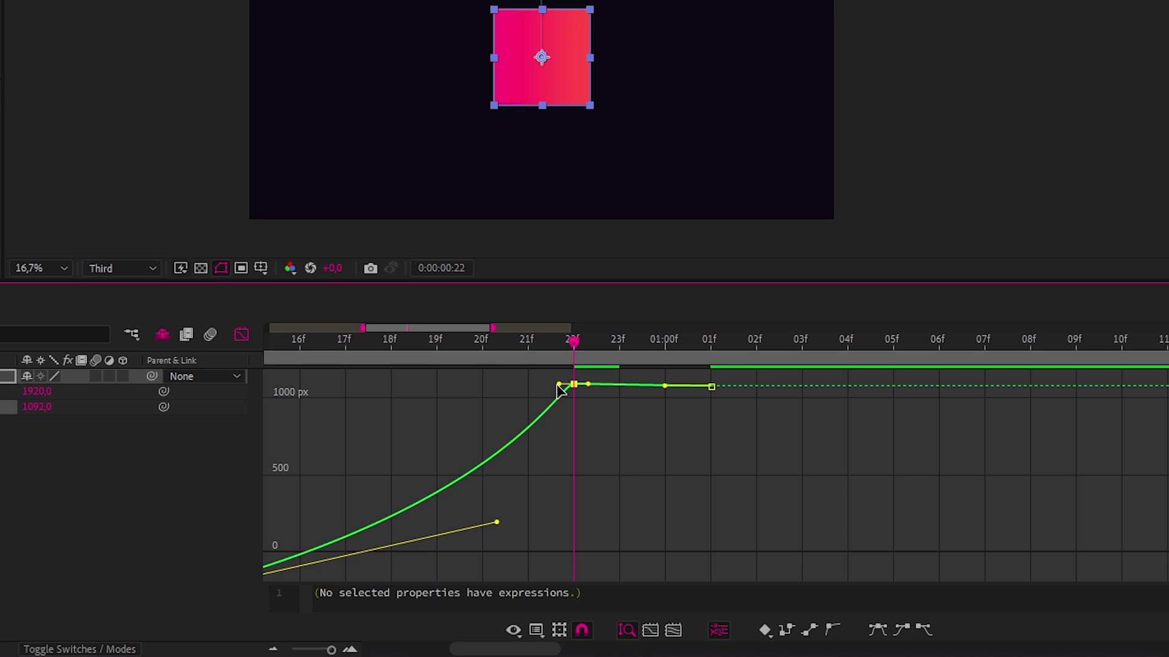
{"action": "left_click_drag", "start_coordinate": [559, 384], "coordinate": [559, 406]}
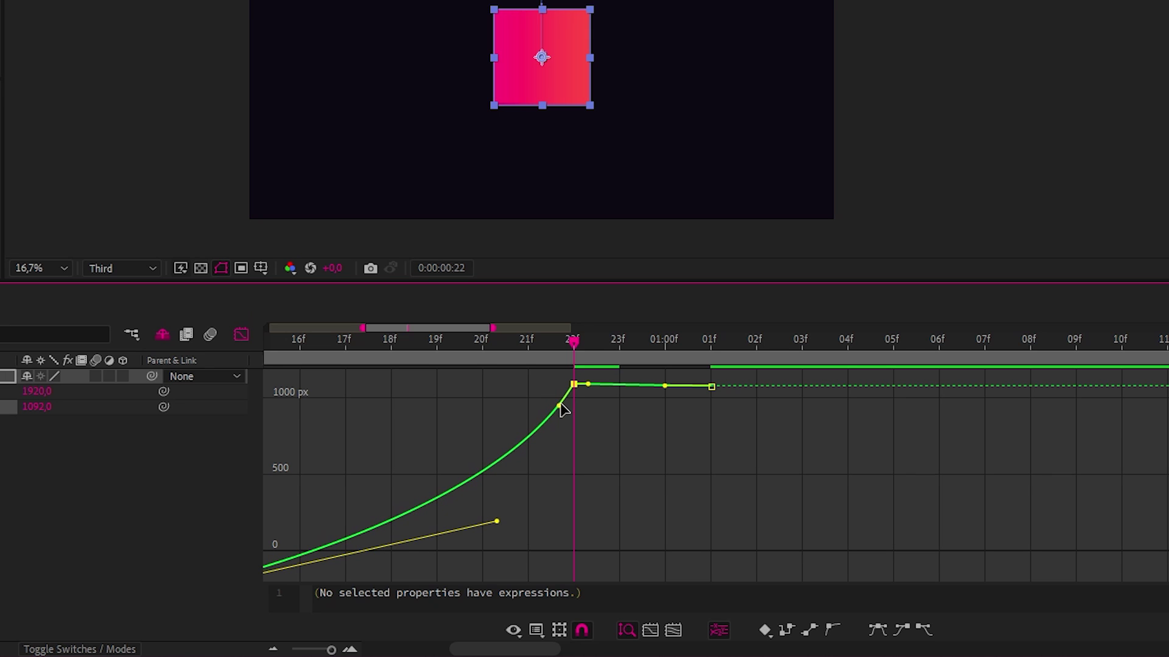
Step: Adjust the incoming handle of the last Y Position keyframe at 0:00:01:01 in the value graph
{"action": "left_click", "coordinate": [711, 386]}
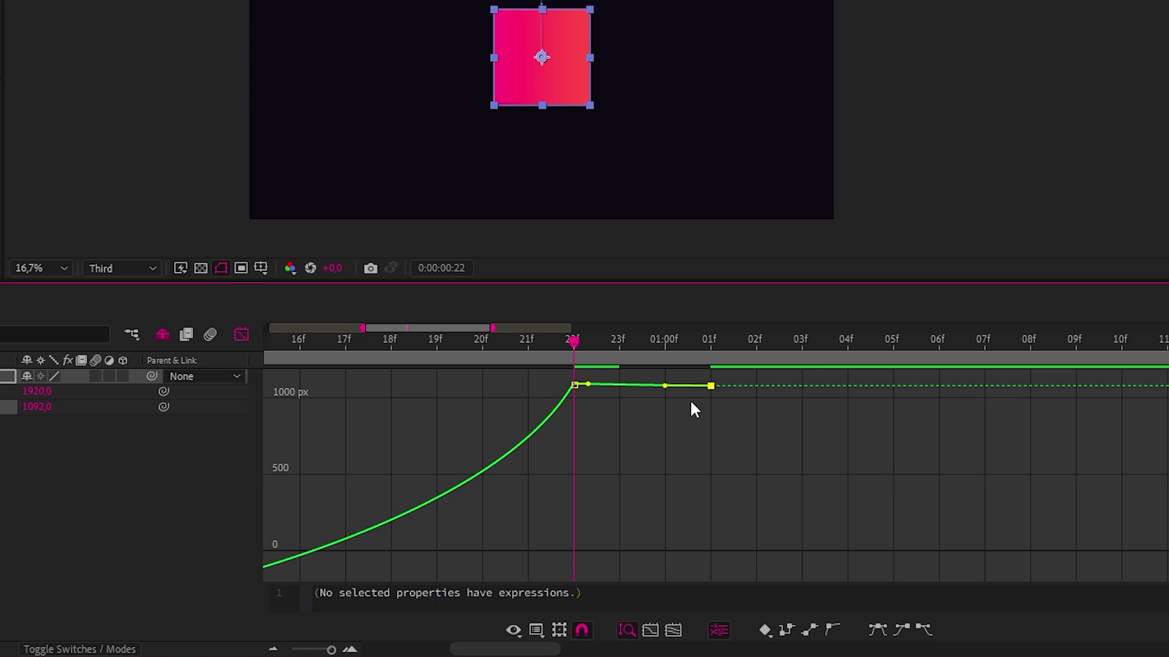
{"action": "scroll", "coordinate": [692, 402], "scroll_direction": "left", "scroll_amount": 1}
{"action": "left_click_drag", "start_coordinate": [696, 386], "coordinate": [663, 390]}
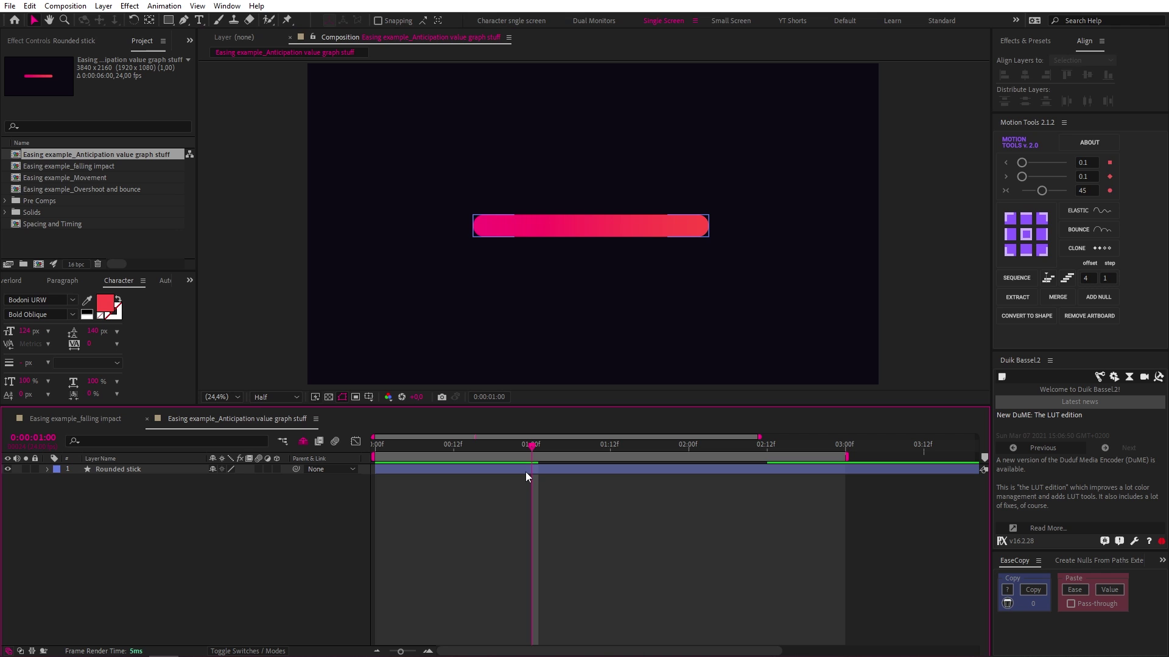
Step: Reveal the Rounded stick layer's Rotation keyframes and scrub through the rotation between 0:00:01:00 and 0:00:02:12
{"action": "left_click", "coordinate": [526, 472]}
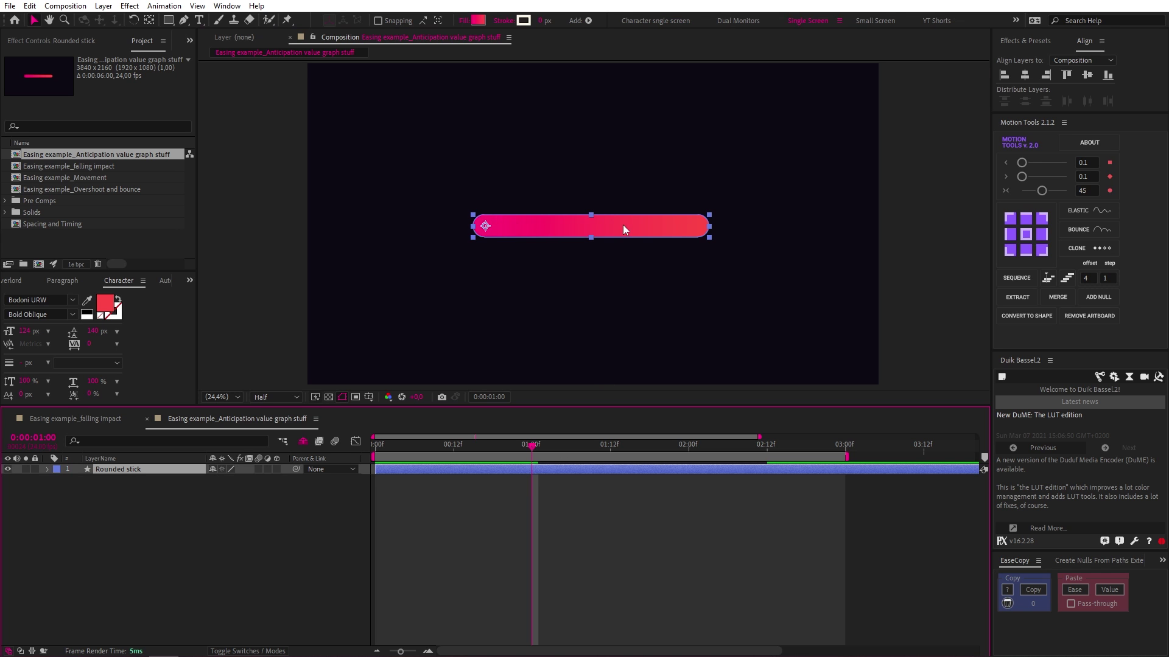
{"action": "key", "text": "w"}
{"action": "mouse_move", "coordinate": [633, 229]}
{"action": "left_mouse_down"}
{"action": "mouse_move", "coordinate": [623, 181]}
{"action": "mouse_move", "coordinate": [637, 263]}
{"action": "mouse_move", "coordinate": [610, 182]}
{"action": "mouse_move", "coordinate": [617, 230]}
{"action": "left_mouse_up"}
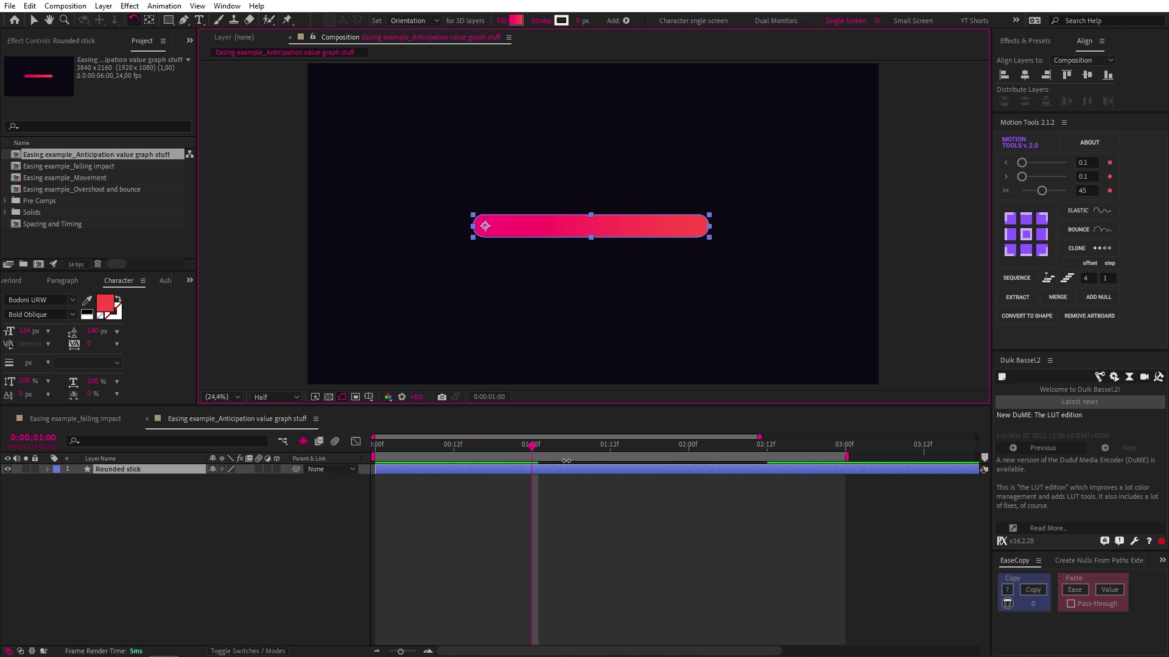
{"action": "key", "text": "u"}
{"action": "left_click", "coordinate": [564, 506]}
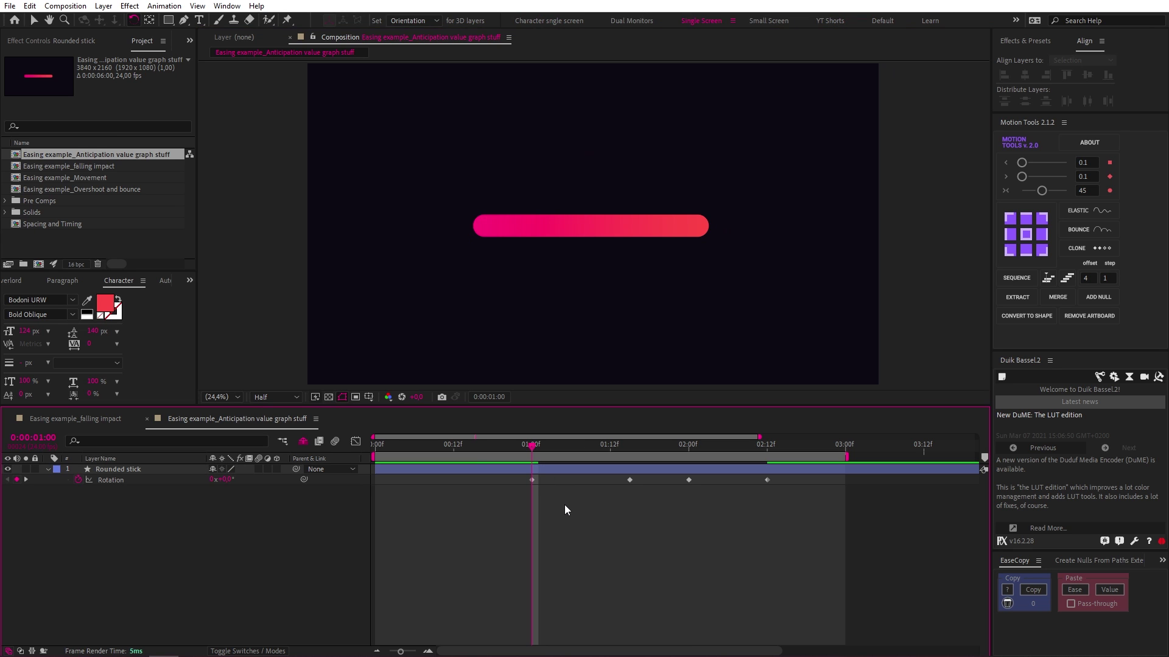
{"action": "left_click_drag", "start_coordinate": [536, 445], "coordinate": [764, 446]}
{"action": "left_click_drag", "start_coordinate": [666, 451], "coordinate": [535, 457]}
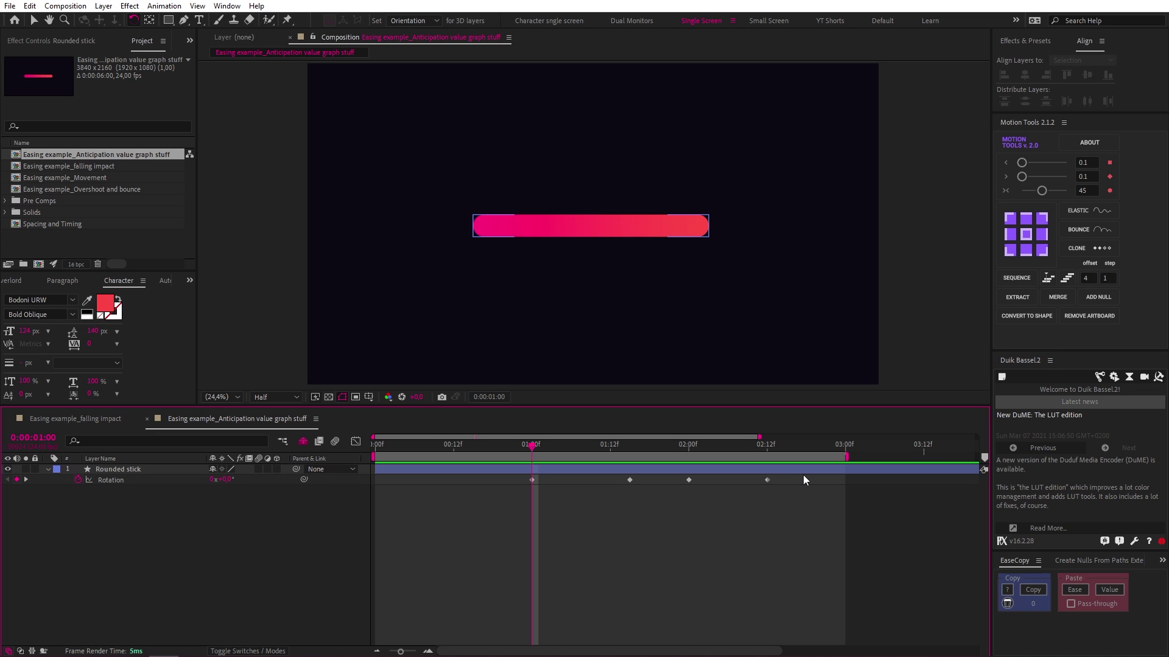
Step: Select all four Rotation keyframes and show their curve in the graph editor as a value graph
{"action": "left_click_drag", "start_coordinate": [802, 475], "coordinate": [519, 484]}
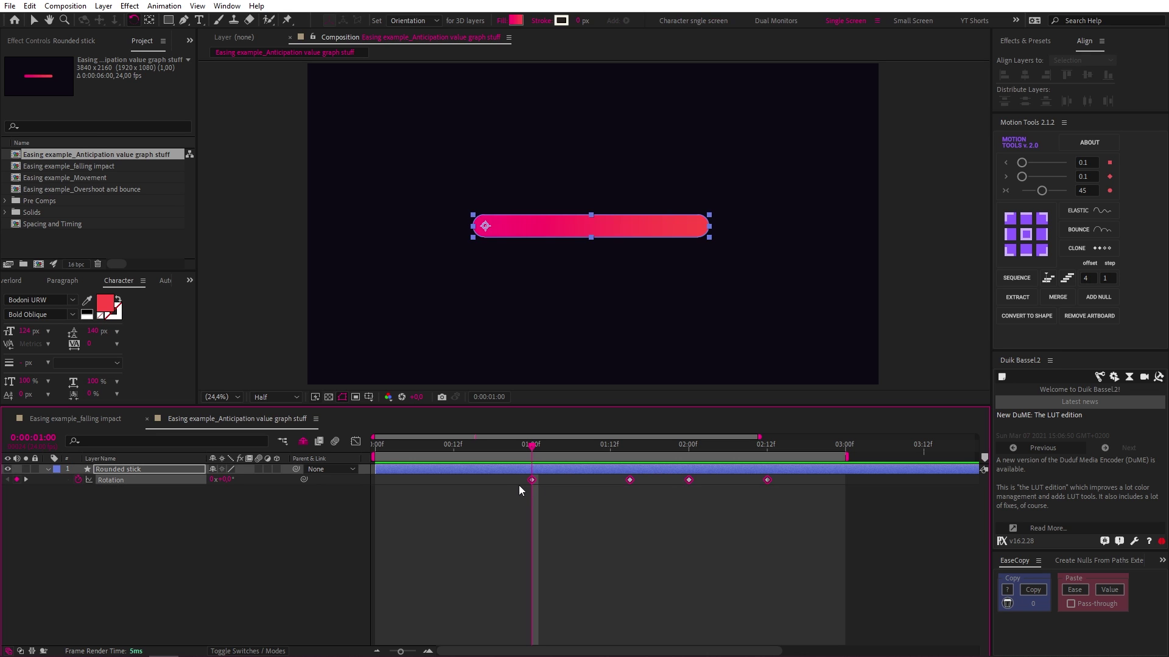
{"action": "left_click", "coordinate": [356, 442]}
{"action": "left_click", "coordinate": [552, 641]}
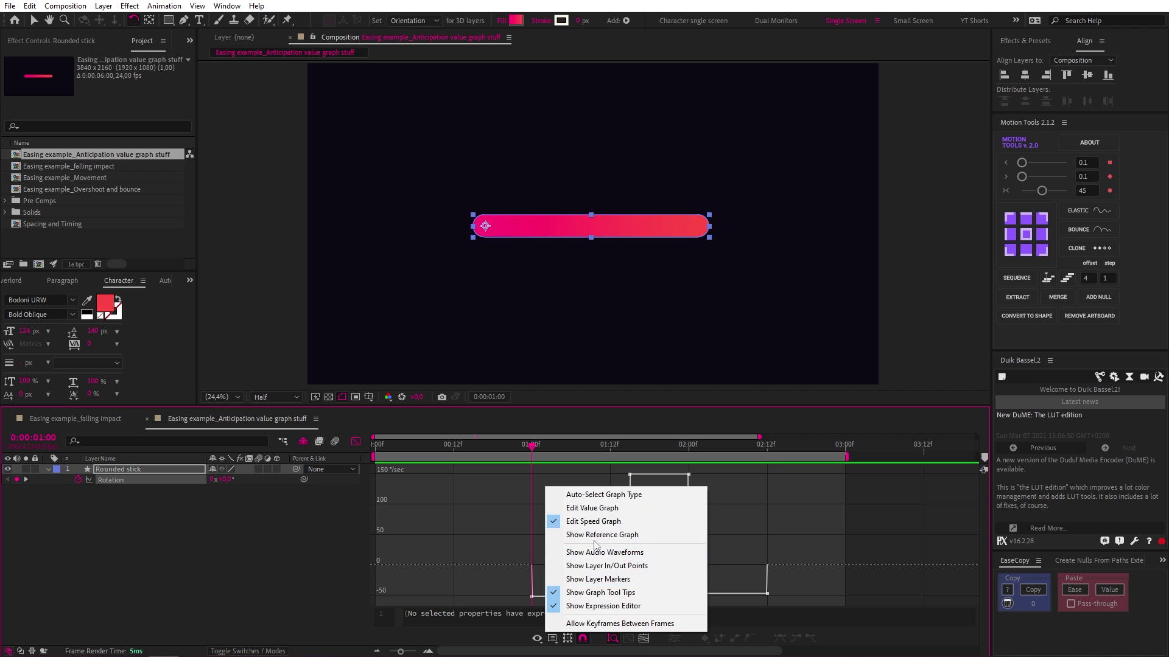
{"action": "left_click", "coordinate": [601, 510]}
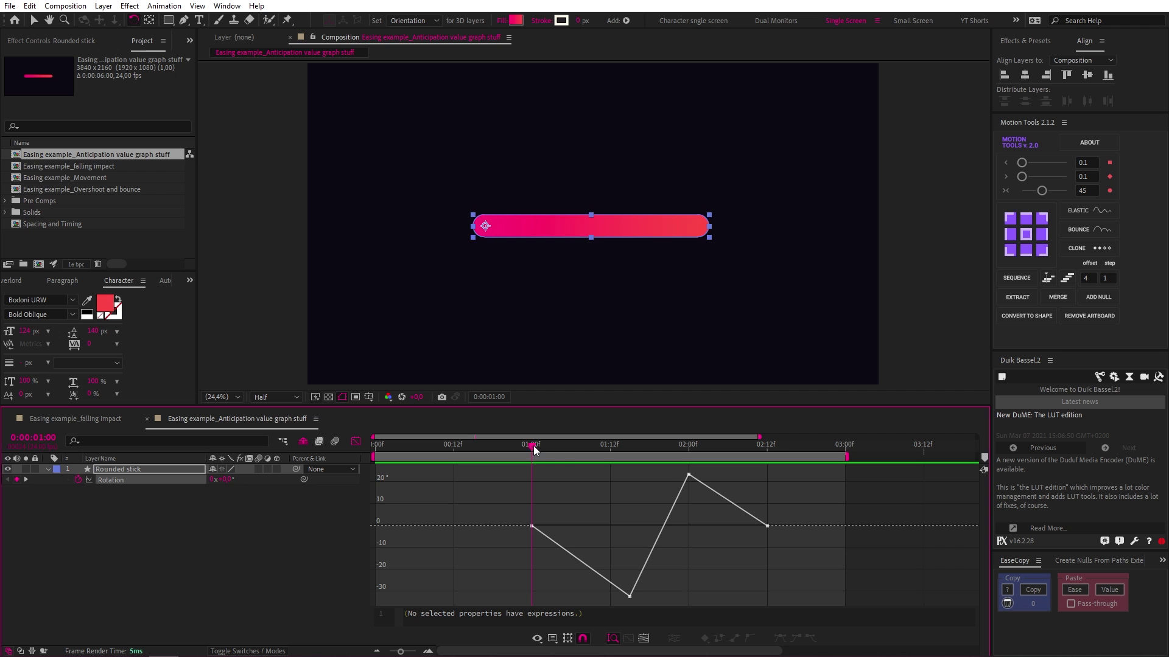
Step: Scrub from 0:00:01:00 through 0:00:01:15 to 0:00:02:00 to compare the stick's rotation with its value graph
{"action": "left_click_drag", "start_coordinate": [533, 445], "coordinate": [631, 472]}
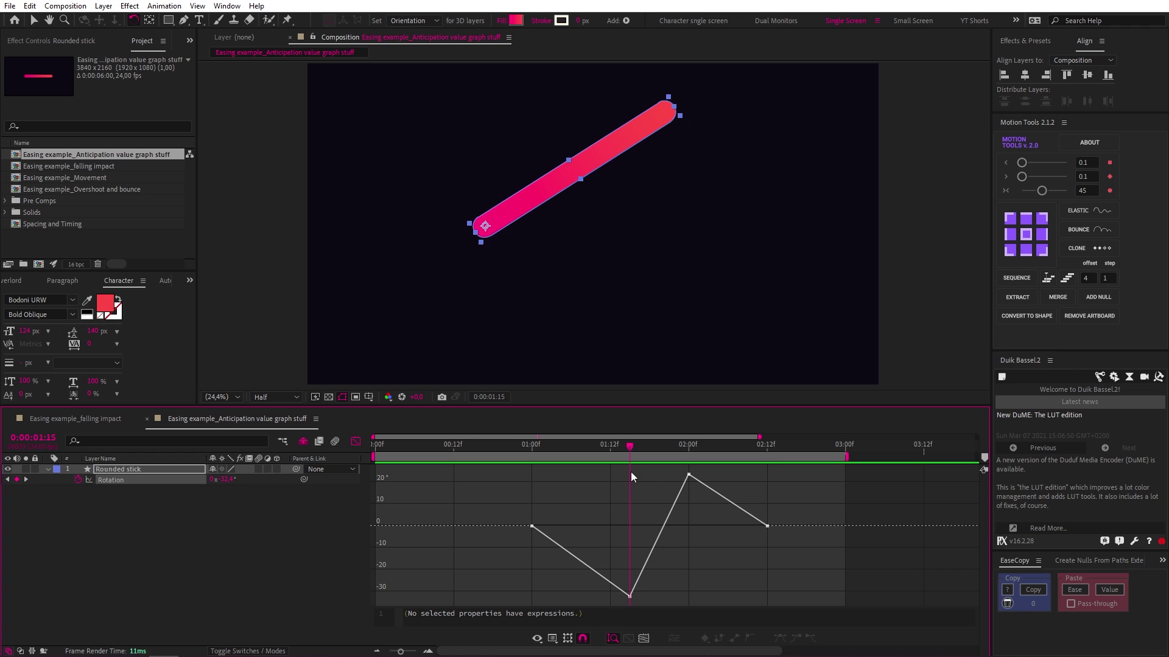
{"action": "left_click_drag", "start_coordinate": [630, 473], "coordinate": [691, 474]}
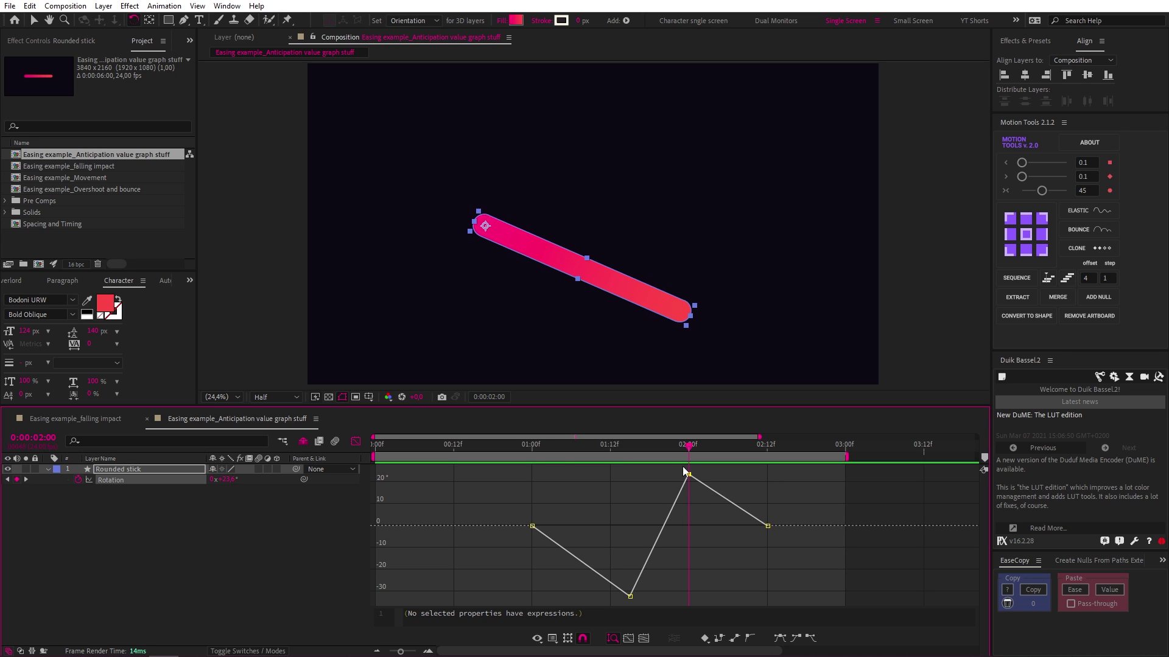
{"action": "left_click", "coordinate": [534, 452]}
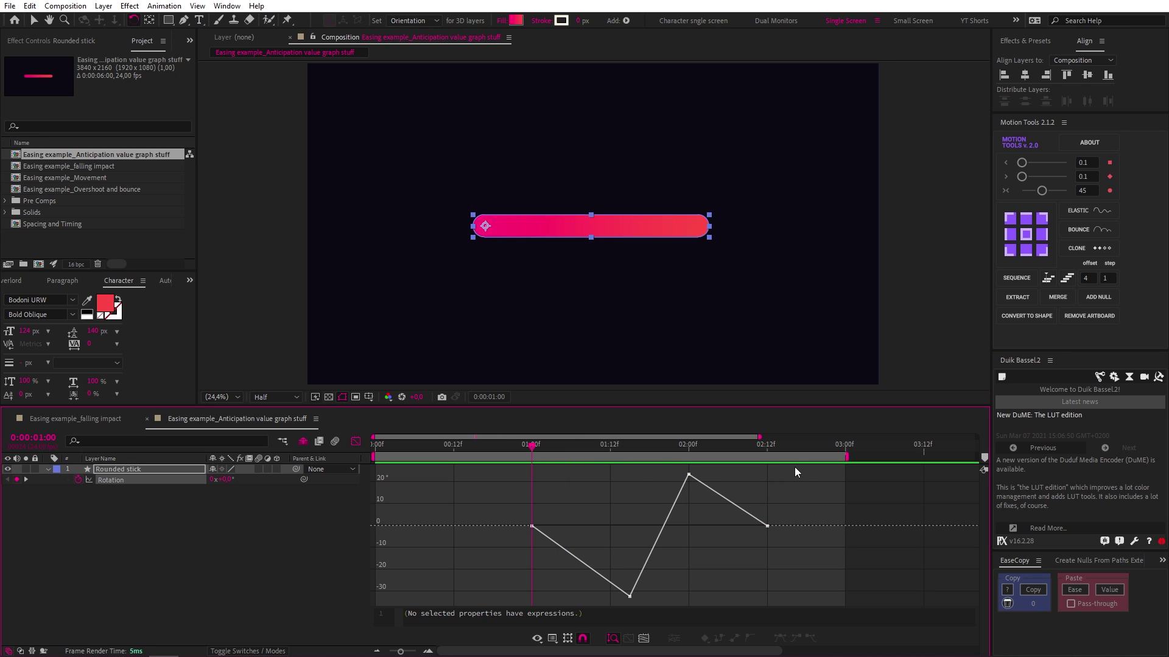
Step: Apply Easy Ease to all four Rotation keyframes and lengthen their handles horizontally for a steeper swing between 0:00:01:15 and 0:00:02:00
{"action": "left_click_drag", "start_coordinate": [795, 467], "coordinate": [509, 604]}
{"action": "key", "text": "F9"}
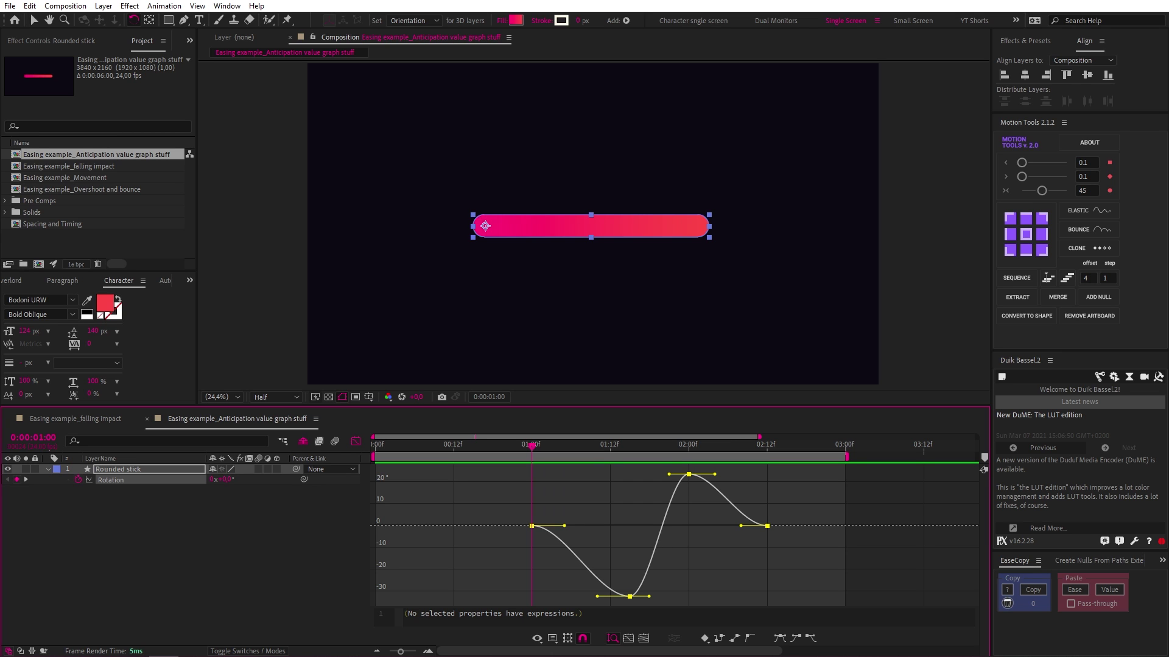
{"action": "left_click_drag", "start_coordinate": [666, 575], "coordinate": [573, 602]}
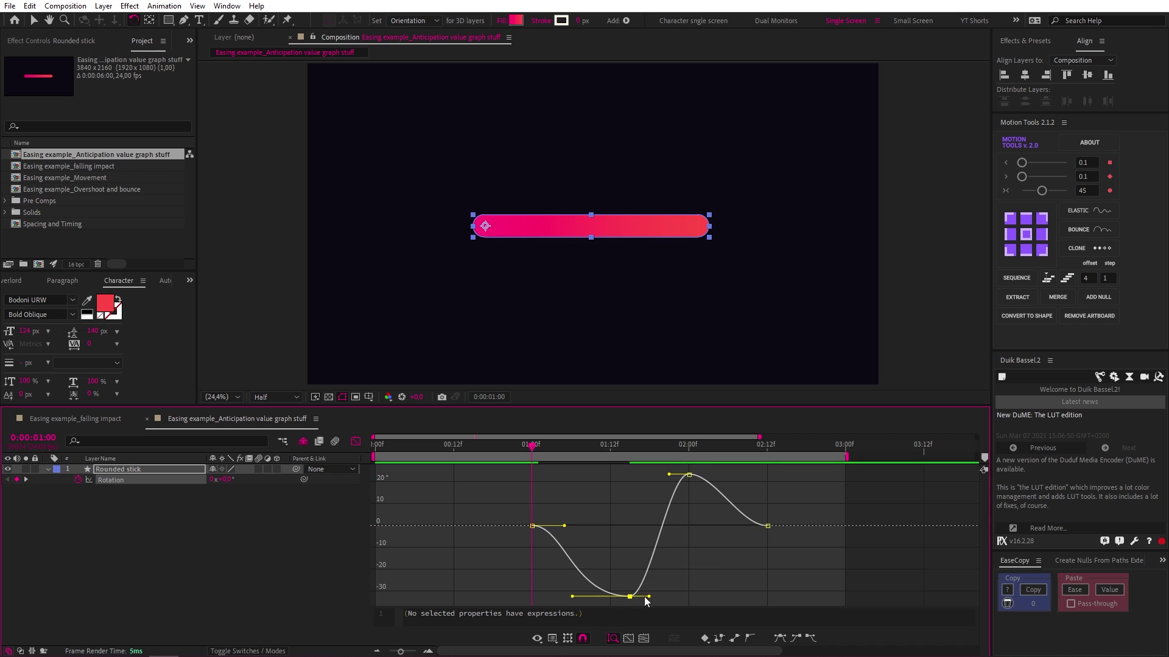
{"action": "left_click_drag", "start_coordinate": [649, 596], "coordinate": [665, 596]}
{"action": "left_click_drag", "start_coordinate": [564, 526], "coordinate": [573, 526]}
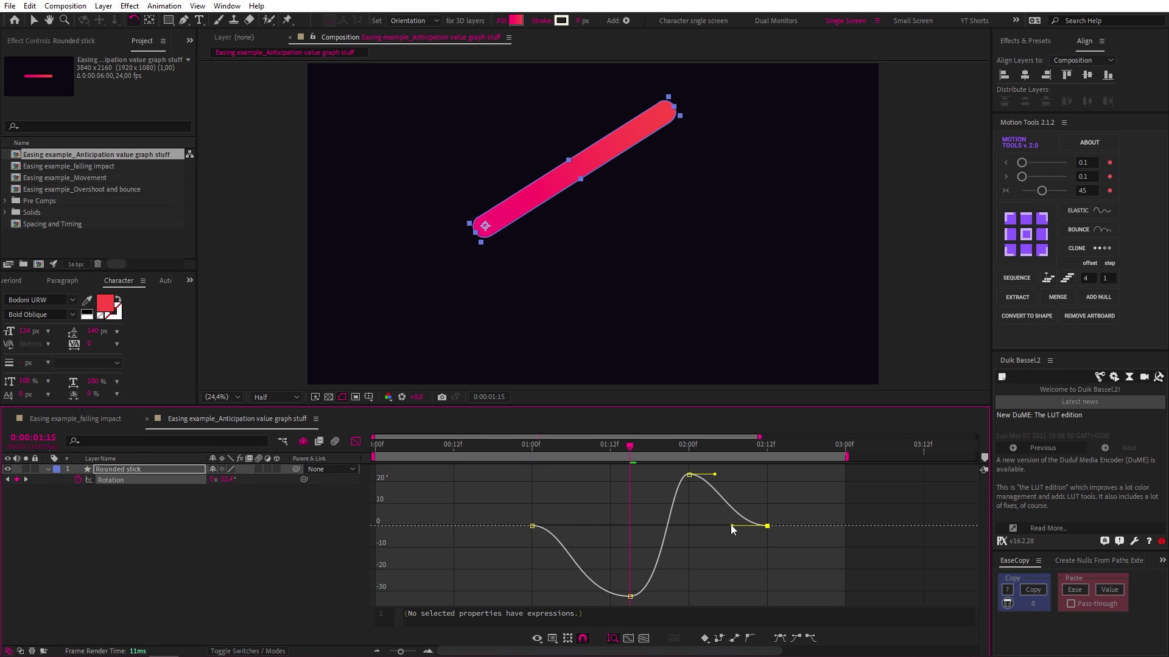
{"action": "left_click_drag", "start_coordinate": [731, 526], "coordinate": [728, 526]}
{"action": "left_click_drag", "start_coordinate": [714, 474], "coordinate": [674, 475]}
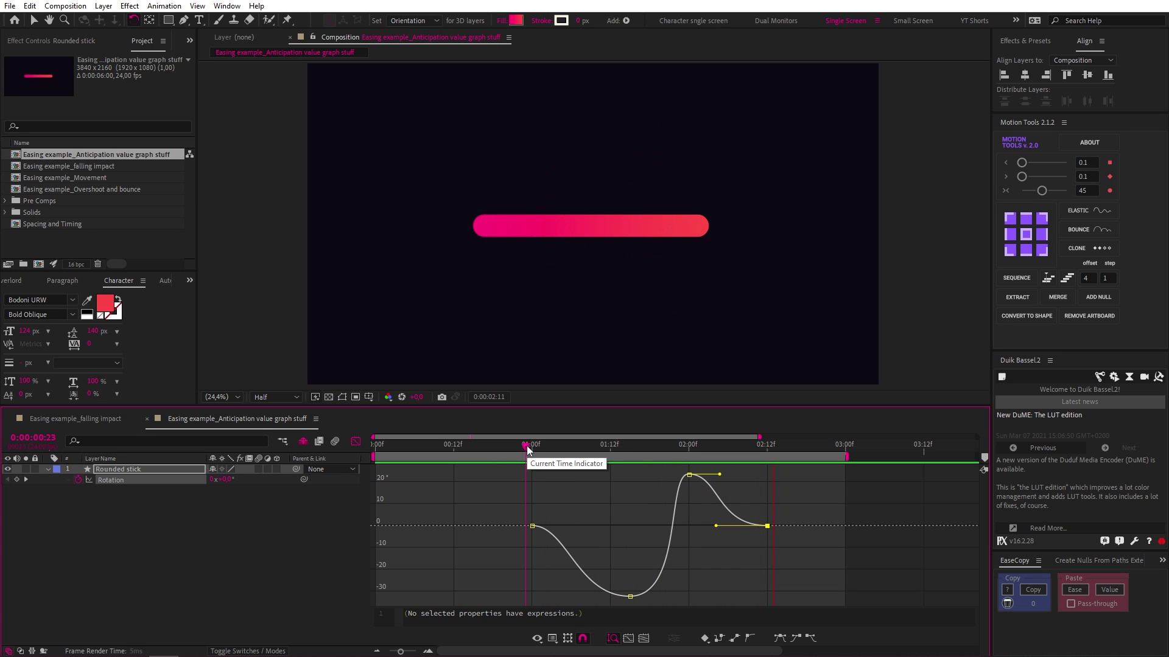
Step: Pull the first Rotation keyframe's outgoing handle upward at 0:00:01:00 so the curve rises before dipping, and preview the anticipation
{"action": "left_click_drag", "start_coordinate": [527, 446], "coordinate": [532, 448]}
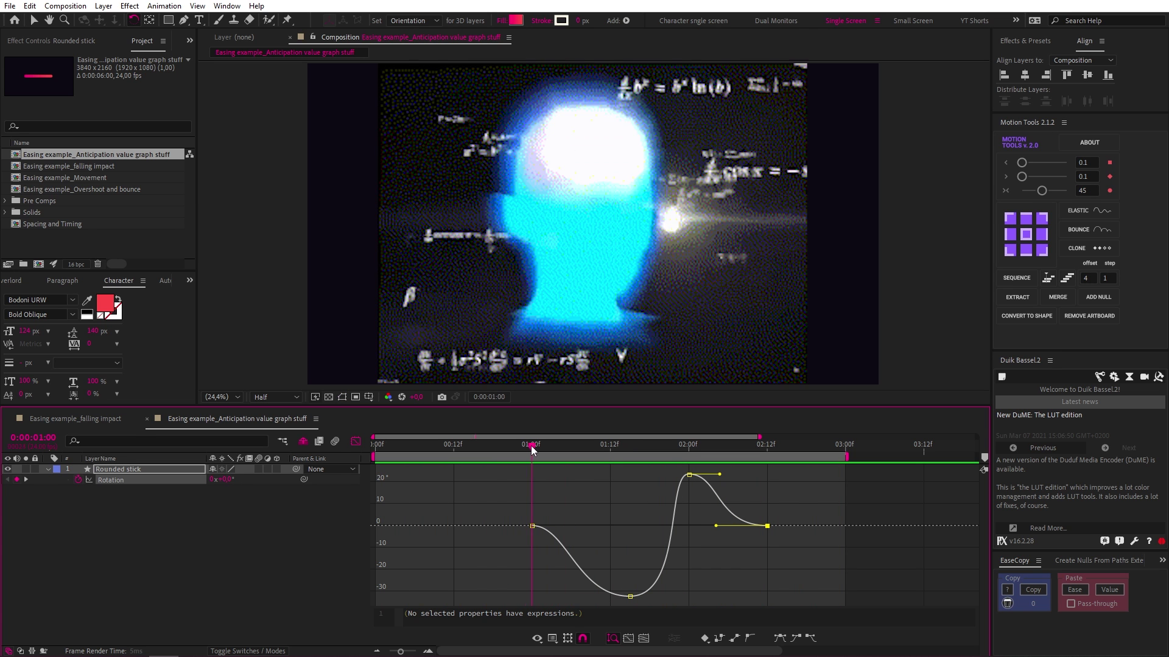
{"action": "mouse_move", "coordinate": [557, 496]}
{"action": "left_mouse_down"}
{"action": "mouse_move", "coordinate": [524, 539]}
{"action": "mouse_move", "coordinate": [570, 530]}
{"action": "mouse_move", "coordinate": [574, 496]}
{"action": "left_mouse_up"}
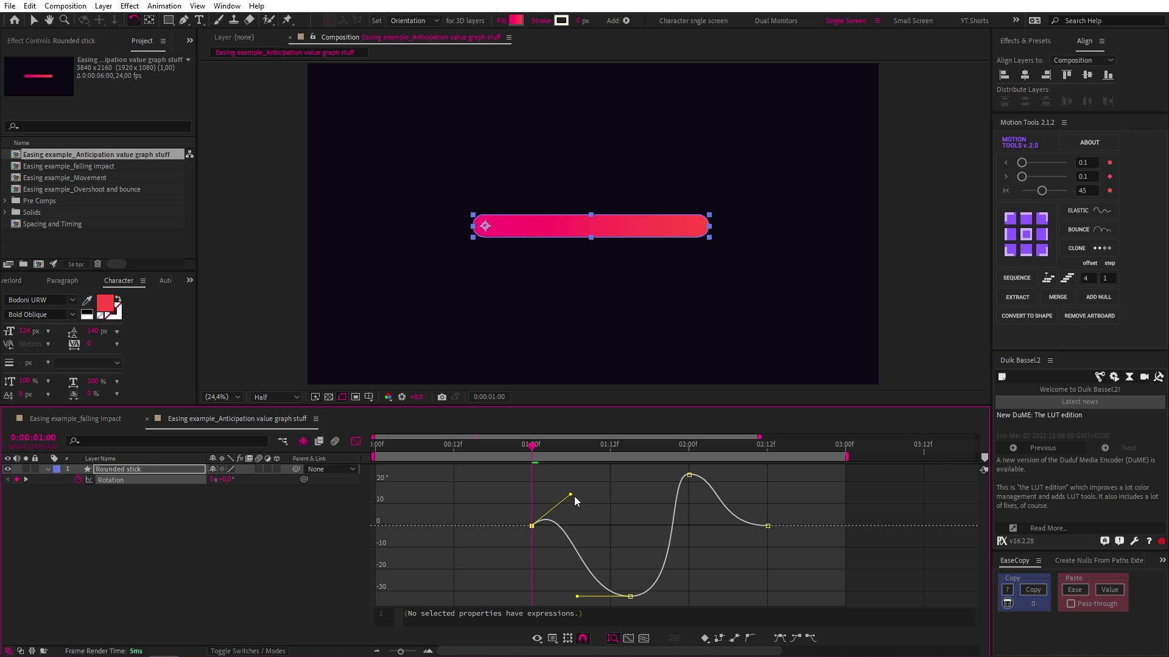
{"action": "key", "text": "space"}
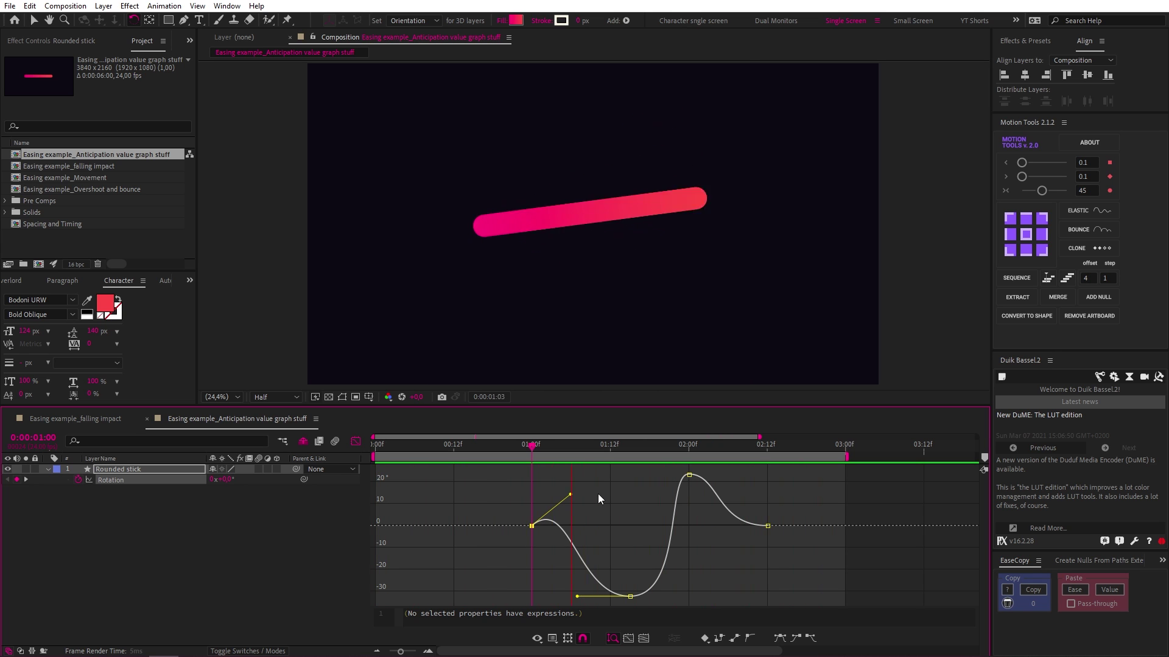
Step: Tilt the handles of the Rotation keyframe at 0:00:02:00 upward so the curve overshoots past it, and preview the motion
{"action": "left_click", "coordinate": [688, 474]}
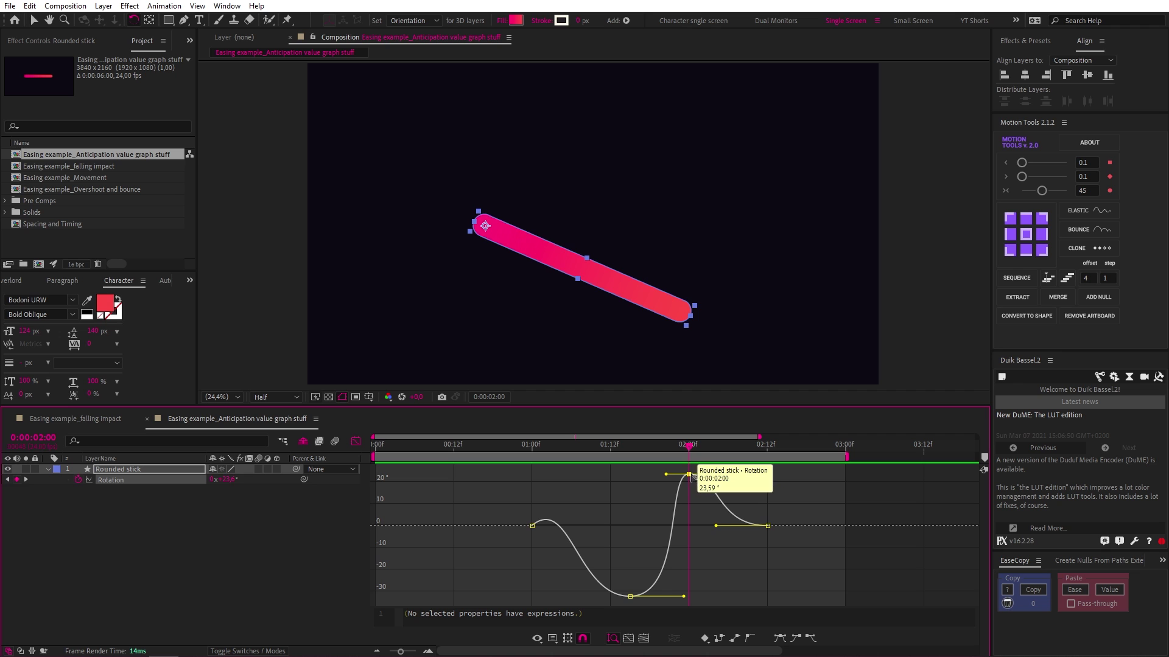
{"action": "left_click", "coordinate": [689, 475], "text": "alt"}
{"action": "left_click_drag", "start_coordinate": [689, 475], "coordinate": [717, 467]}
{"action": "key", "text": "space"}
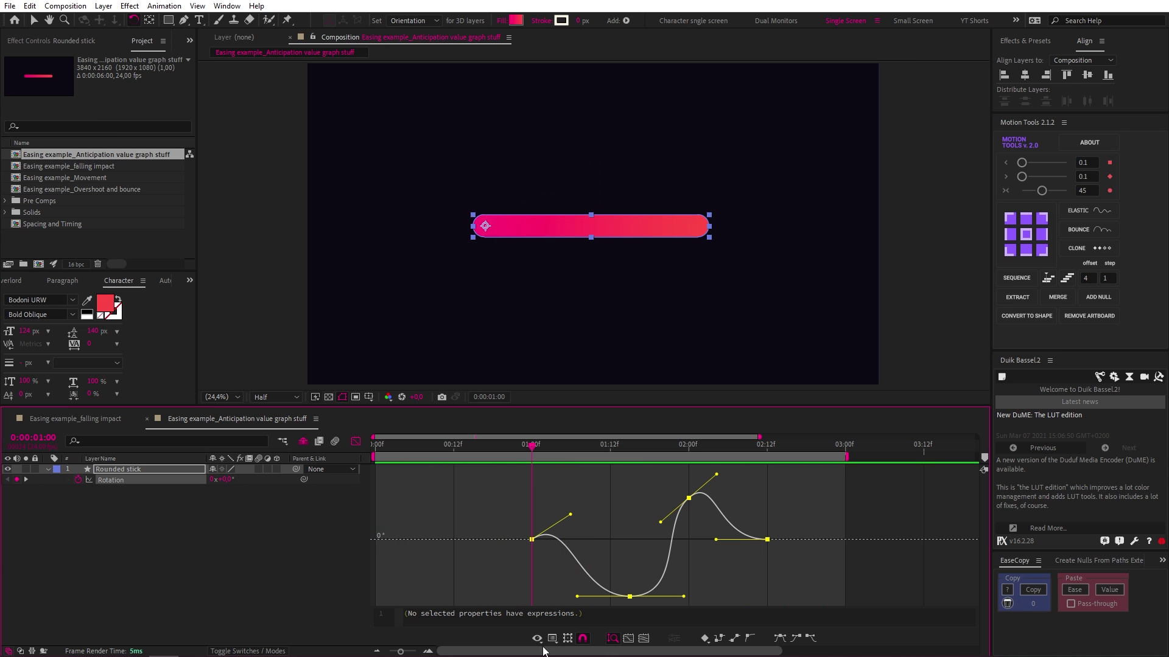
Step: Display the stick's edited Rotation curve as a speed graph for comparison
{"action": "left_click", "coordinate": [553, 640]}
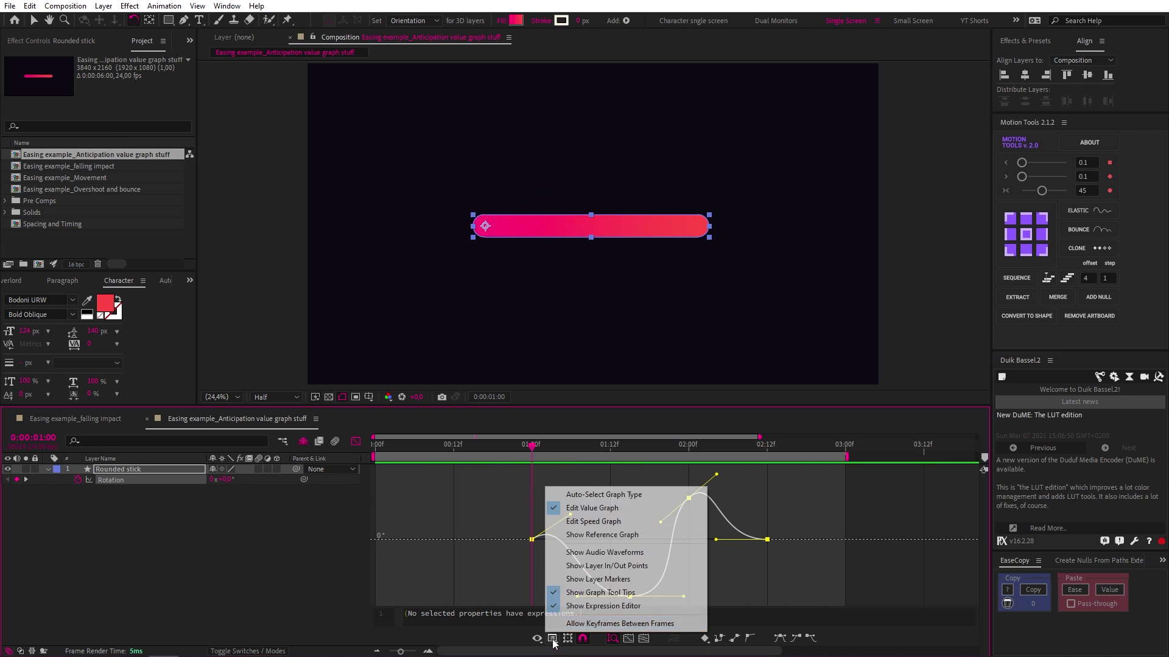
{"action": "left_click", "coordinate": [580, 523]}
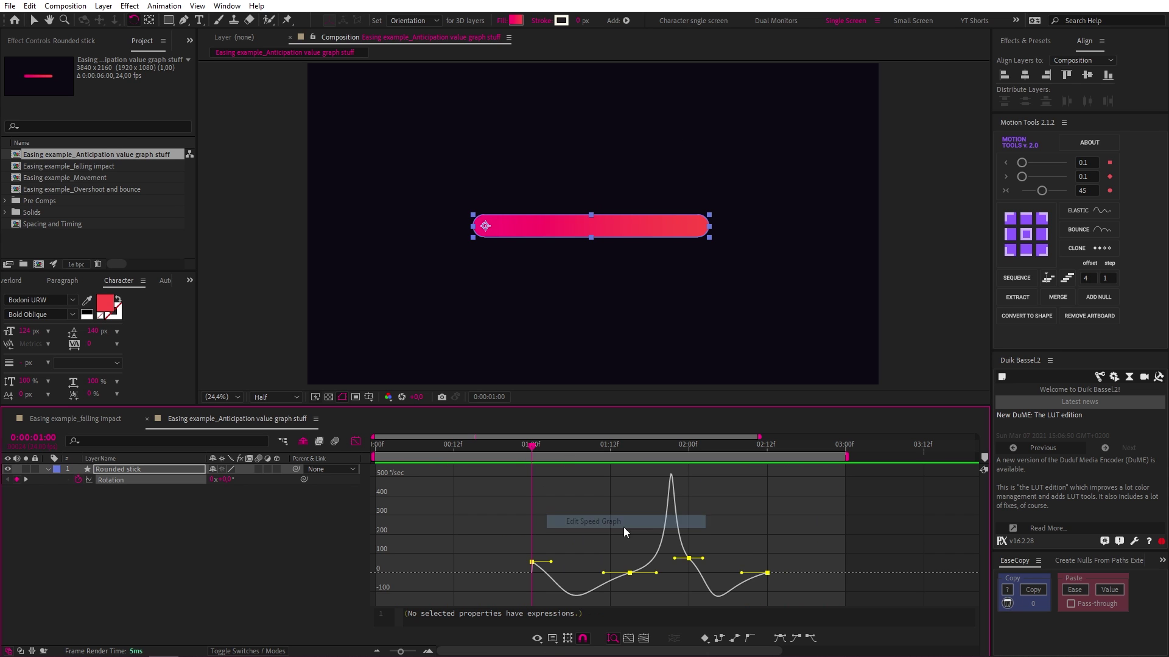
{"action": "left_click", "coordinate": [813, 534]}
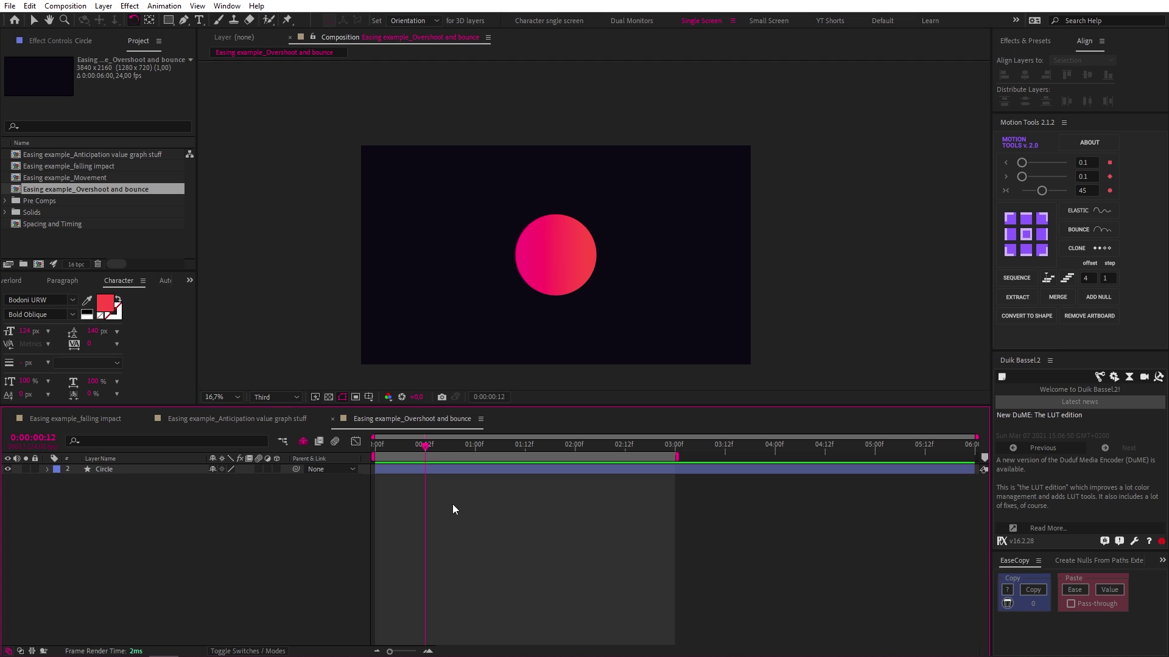
Step: Add Scale keyframes to the Circle at 0:00:00:12 and 0:00:00:22, and set the first one to 0%
{"action": "left_click", "coordinate": [454, 469]}
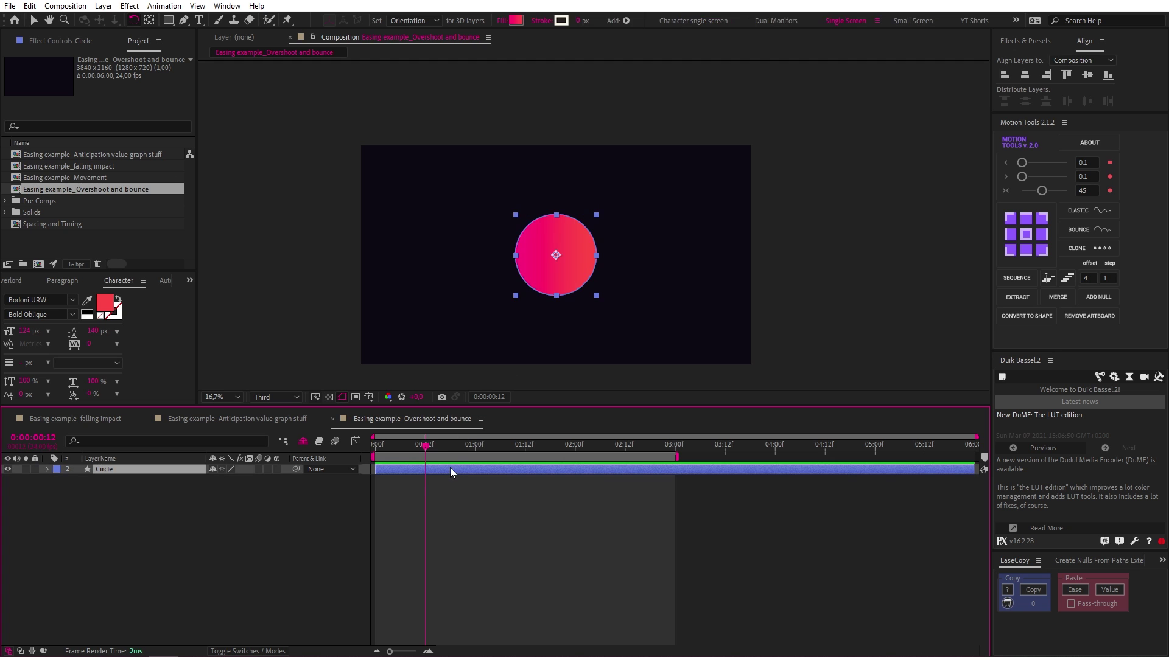
{"action": "key", "text": "alt+shift+s"}
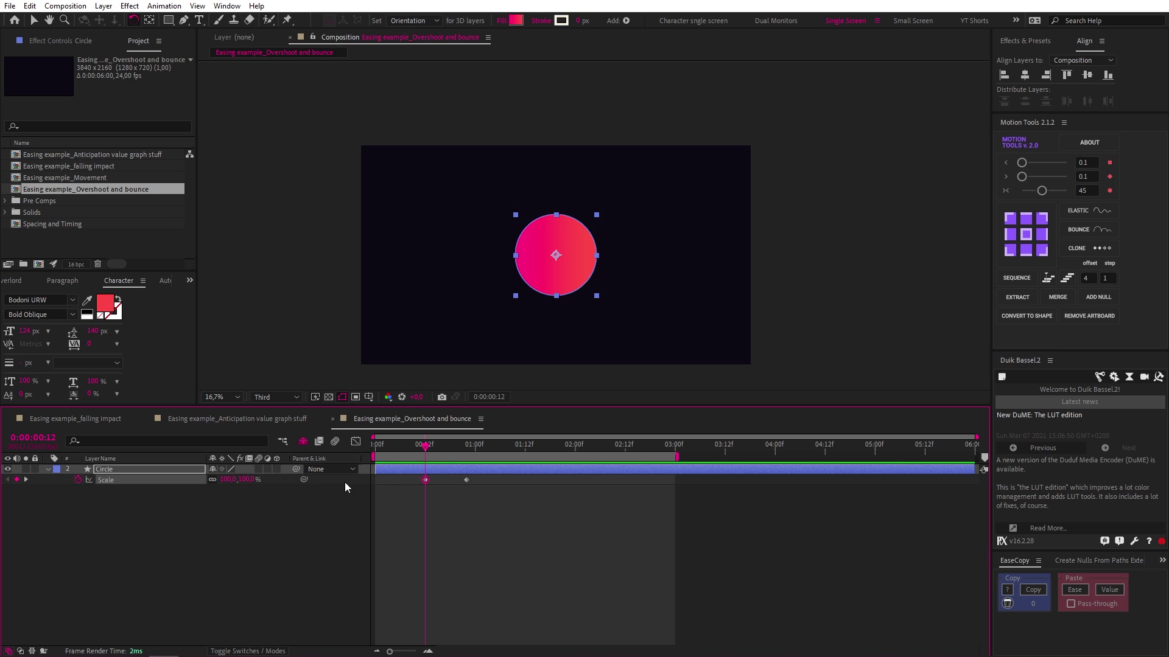
{"action": "left_click", "coordinate": [249, 480]}
{"action": "type", "text": "0"}
{"action": "key", "text": "Return"}
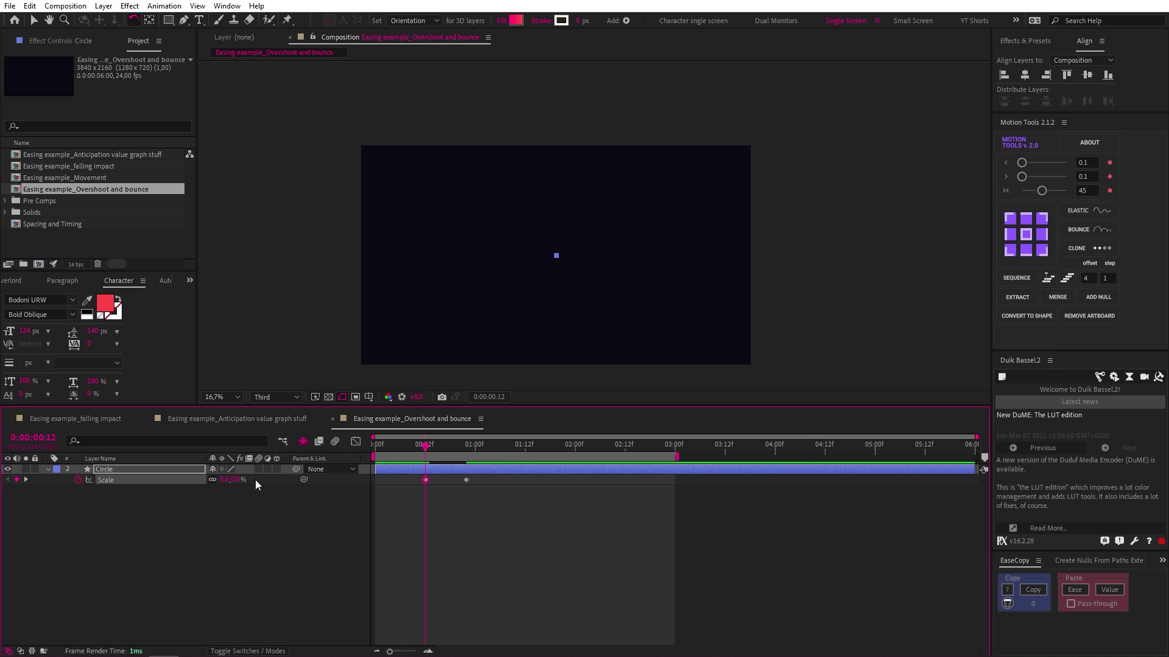
Step: Preview the circle's growth and add a 100% Scale keyframe at 0:00:01:02
{"action": "left_click", "coordinate": [468, 524]}
{"action": "key", "text": "space"}
{"action": "left_click", "coordinate": [467, 454]}
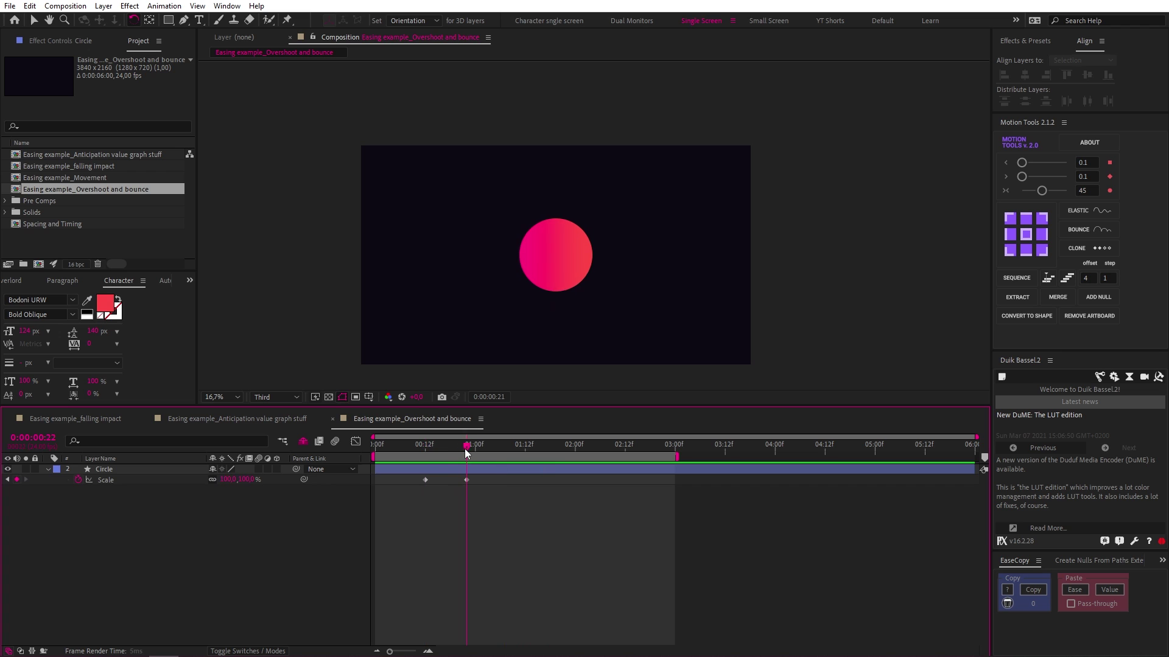
{"action": "key", "text": "Page_Down"}
{"action": "key", "text": "Page_Down"}
{"action": "key", "text": "Page_Down"}
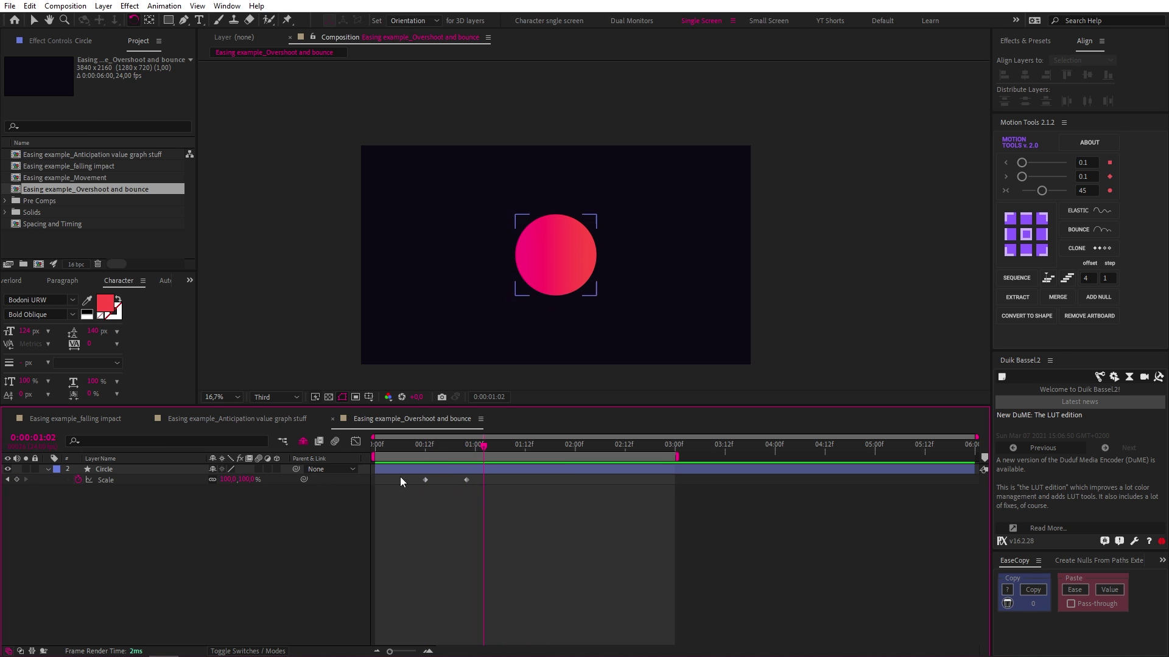
{"action": "left_click", "coordinate": [17, 480]}
Step: Set the Circle's Scale keyframe at 0:00:00:22 to 110% to create an overshoot
{"action": "left_click", "coordinate": [7, 480]}
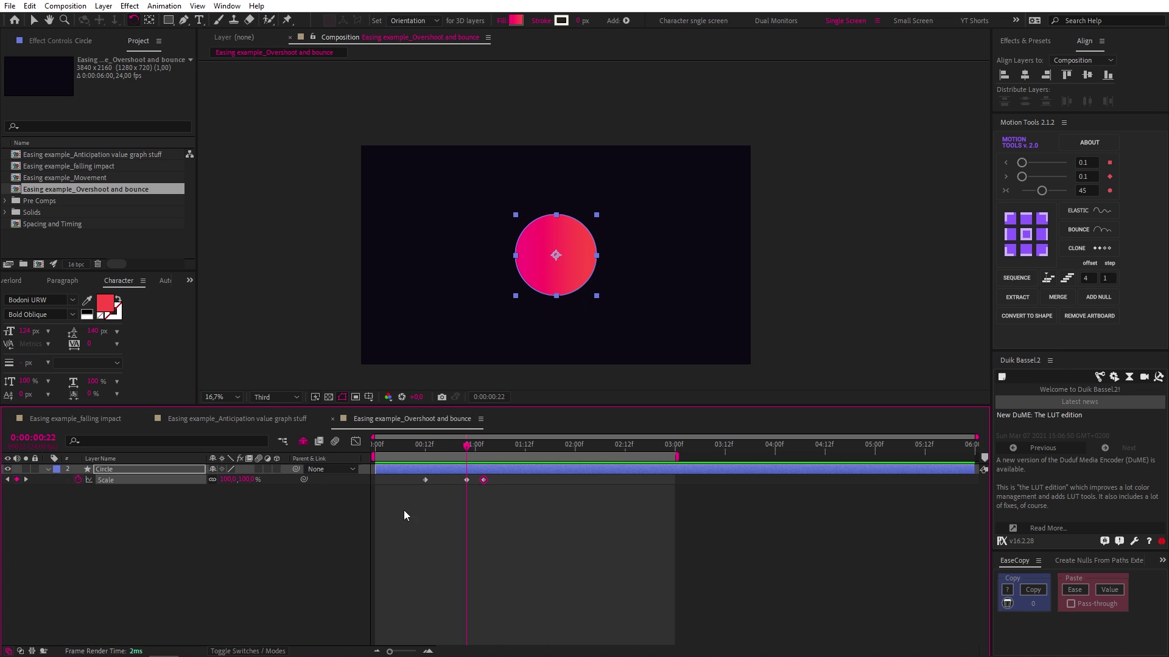
{"action": "left_click", "coordinate": [466, 480]}
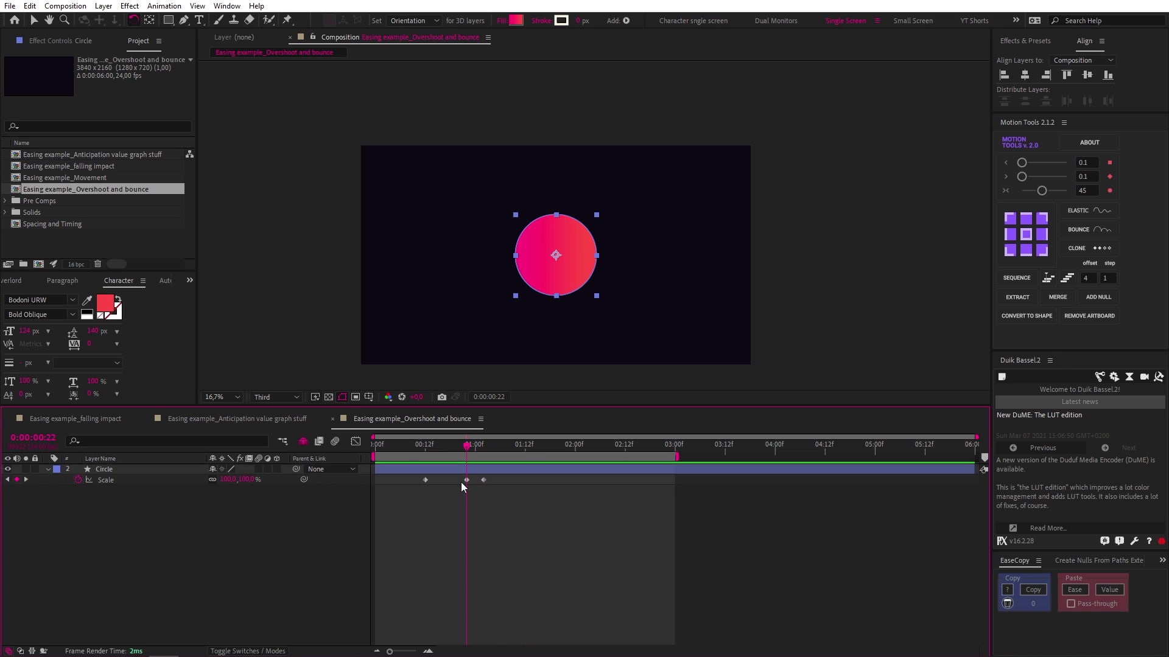
{"action": "left_click", "coordinate": [246, 481]}
{"action": "type", "text": "110"}
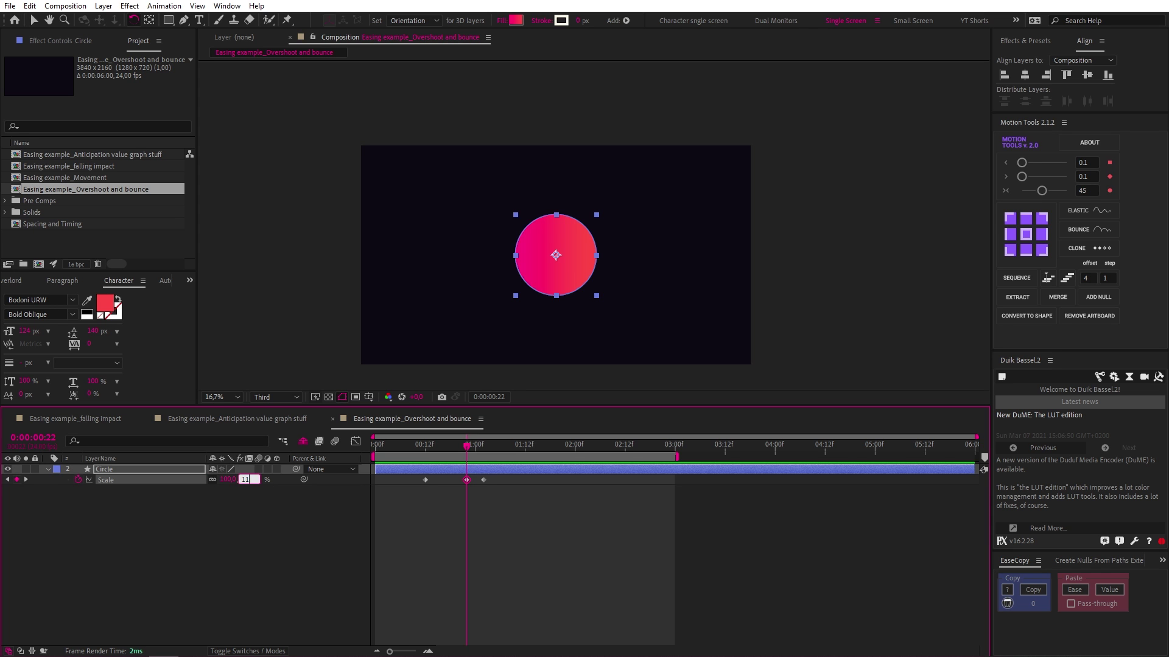
{"action": "key", "text": "Return"}
Step: Apply Easy Ease to all three Scale keyframes and open their curve in the graph editor
{"action": "left_click_drag", "start_coordinate": [501, 479], "coordinate": [410, 487]}
{"action": "key", "text": "F9"}
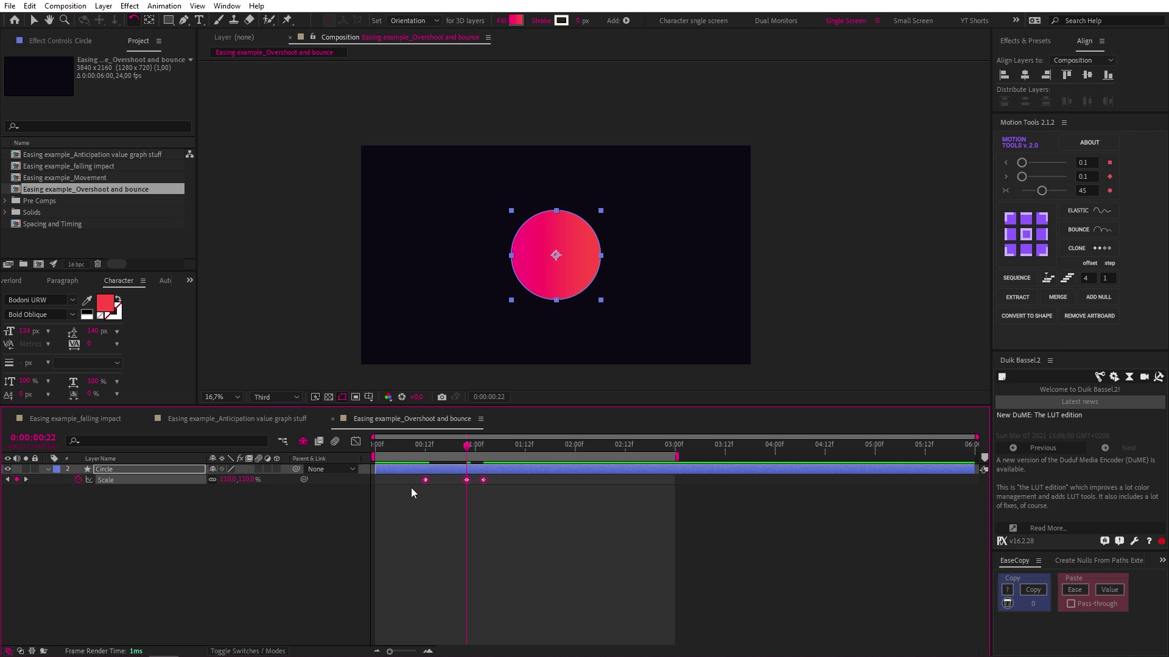
{"action": "left_click", "coordinate": [343, 444]}
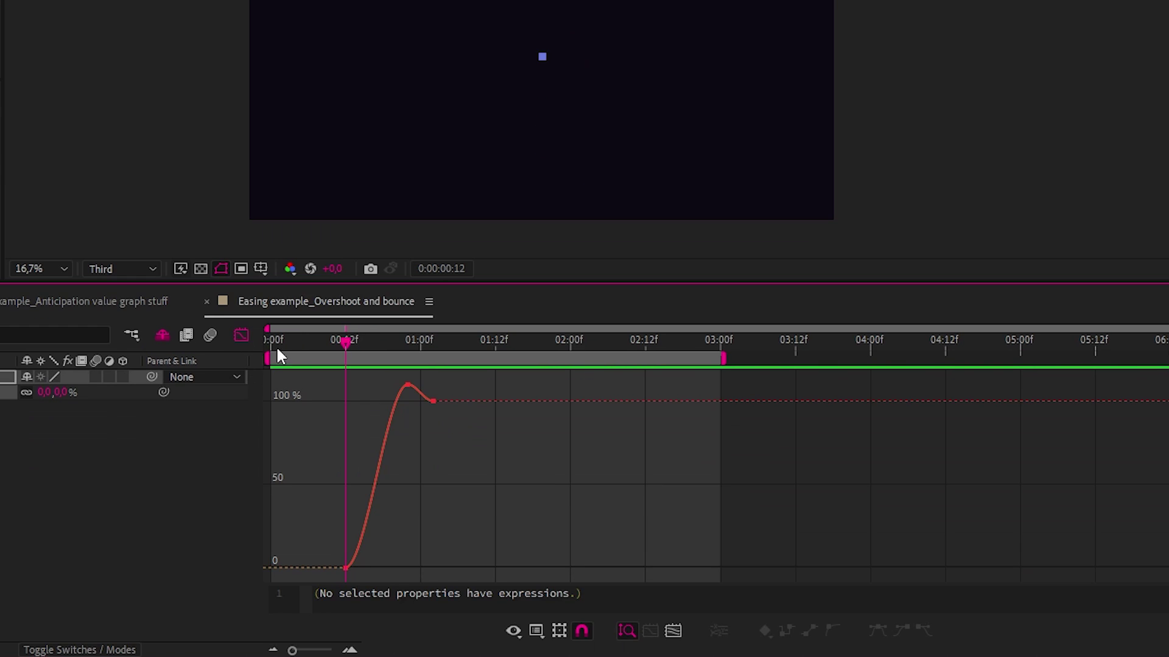
Step: Show the Circle's Scale curve as a speed graph and fit it to the view
{"action": "left_click", "coordinate": [536, 631]}
{"action": "left_click", "coordinate": [572, 457]}
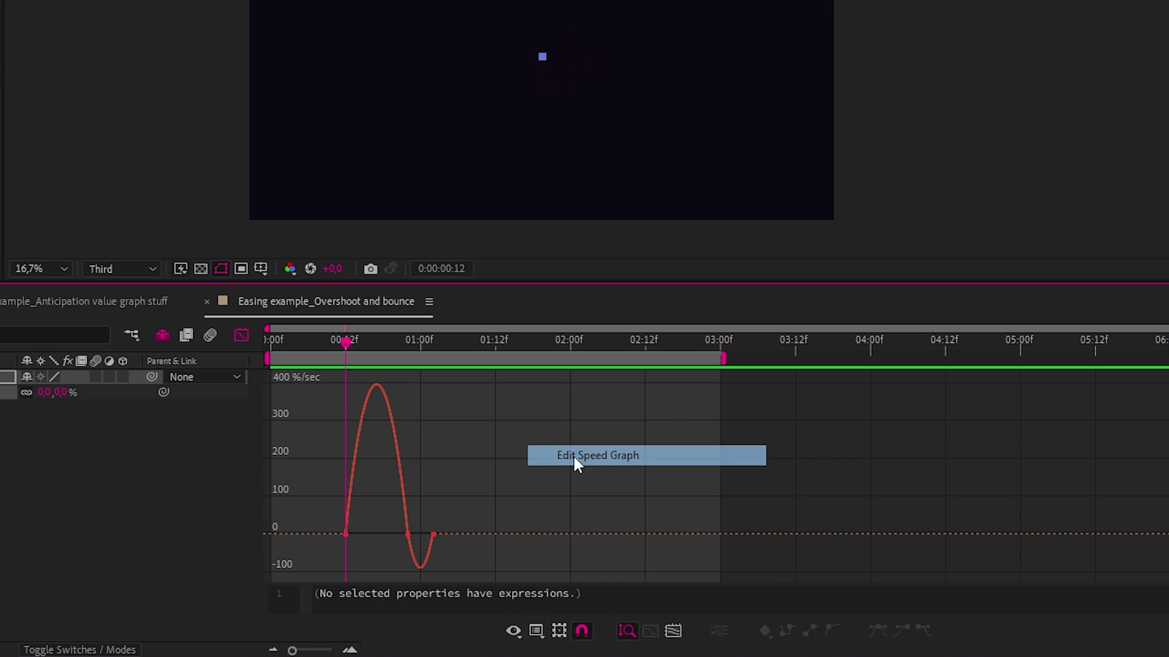
{"action": "left_click", "coordinate": [672, 631]}
Step: Try lengthening the first Scale keyframe's outgoing handle and the last one's incoming handle in the speed graph, and undo the changes
{"action": "left_click_drag", "start_coordinate": [493, 513], "coordinate": [363, 555]}
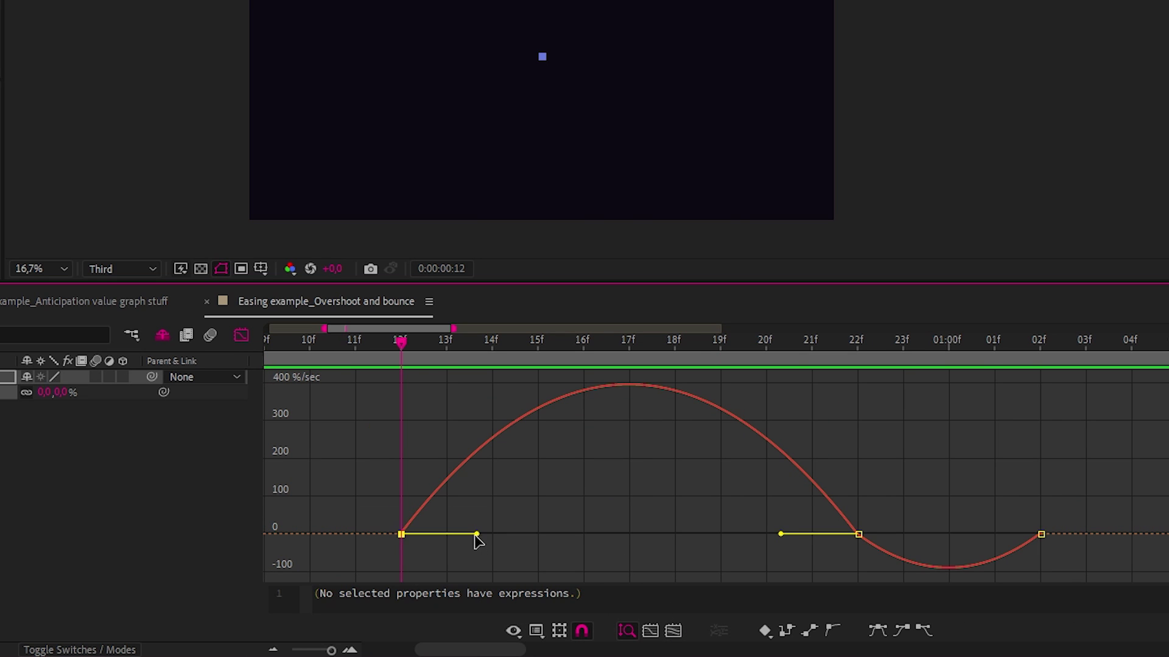
{"action": "left_click_drag", "start_coordinate": [476, 533], "coordinate": [601, 534]}
{"action": "left_click_drag", "start_coordinate": [1110, 535], "coordinate": [953, 550]}
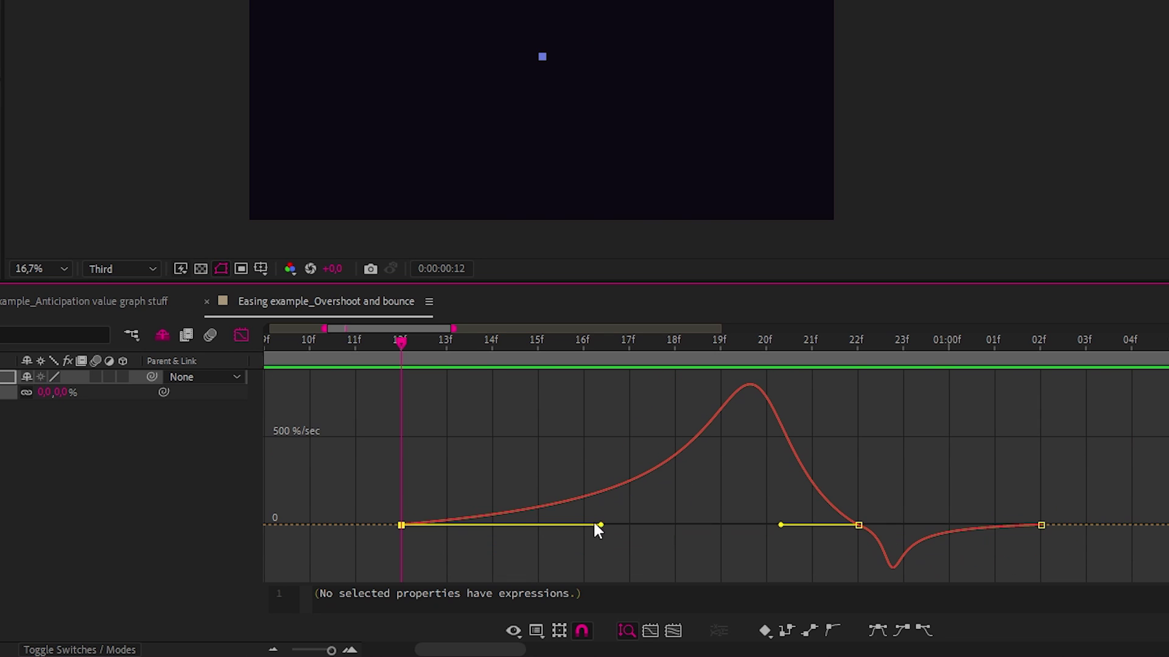
{"action": "left_click_drag", "start_coordinate": [598, 525], "coordinate": [582, 523]}
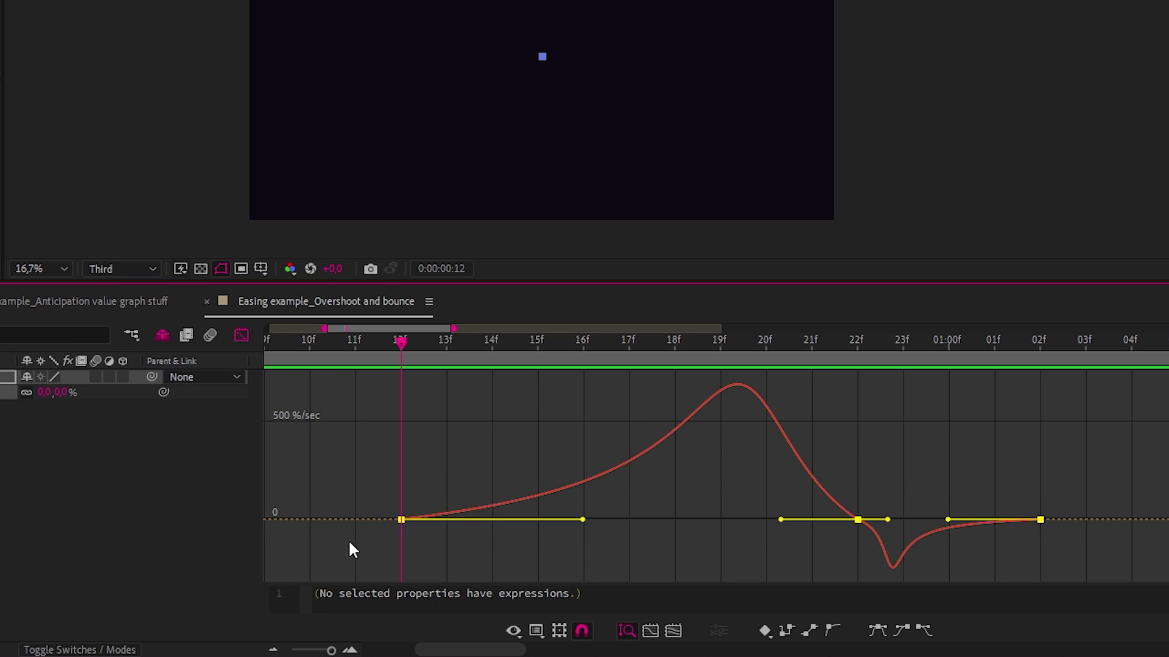
{"action": "key", "text": "ctrl+z"}
{"action": "left_click_drag", "start_coordinate": [921, 499], "coordinate": [937, 531]}
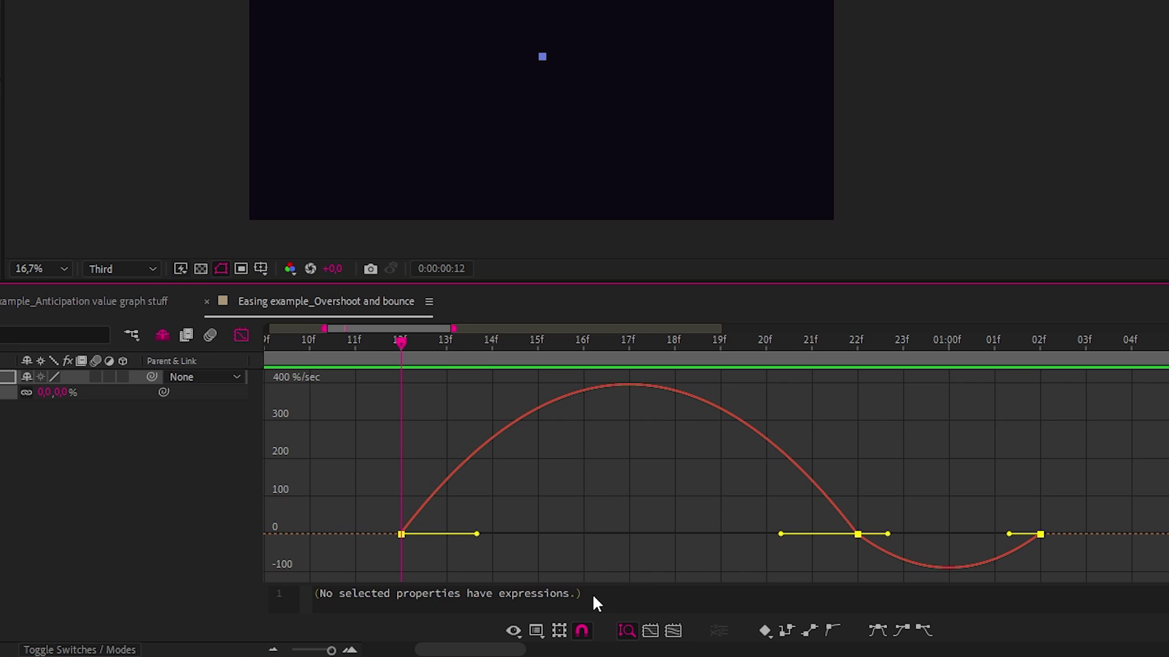
Step: Switch the Circle's Scale curve back to the value graph
{"action": "left_click", "coordinate": [537, 631]}
{"action": "left_click", "coordinate": [582, 436]}
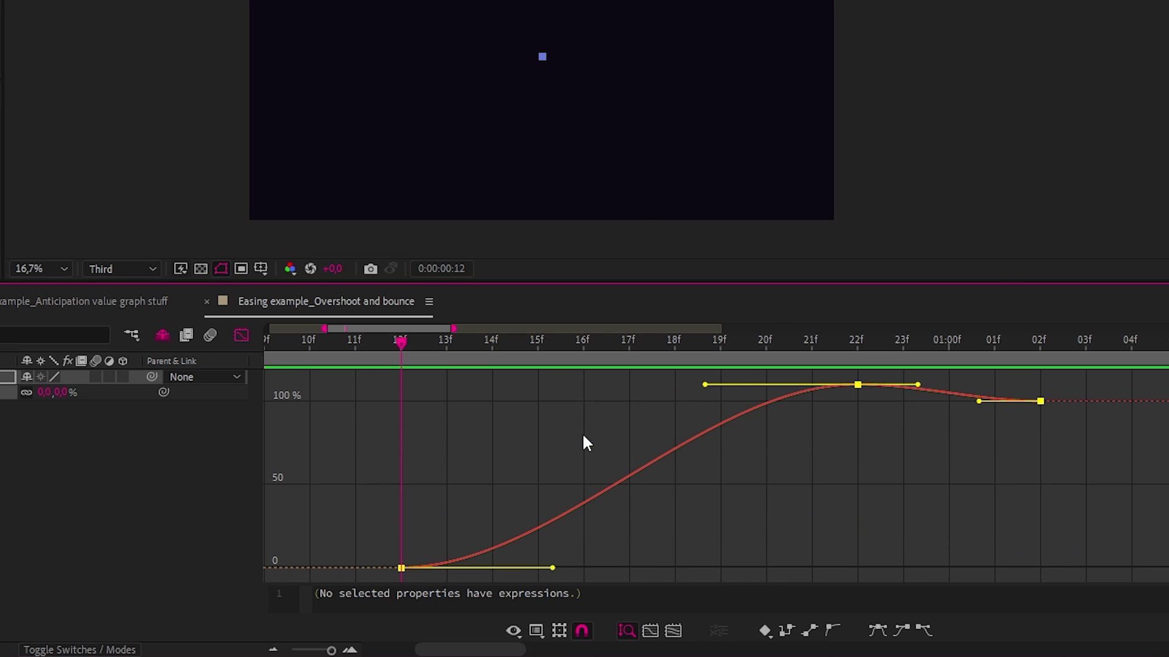
Step: Steepen the first Scale keyframe's outgoing handle in the value graph and move the overshoot keyframe earlier to frame 20
{"action": "left_click_drag", "start_coordinate": [463, 532], "coordinate": [400, 589]}
{"action": "left_click_drag", "start_coordinate": [552, 568], "coordinate": [444, 425]}
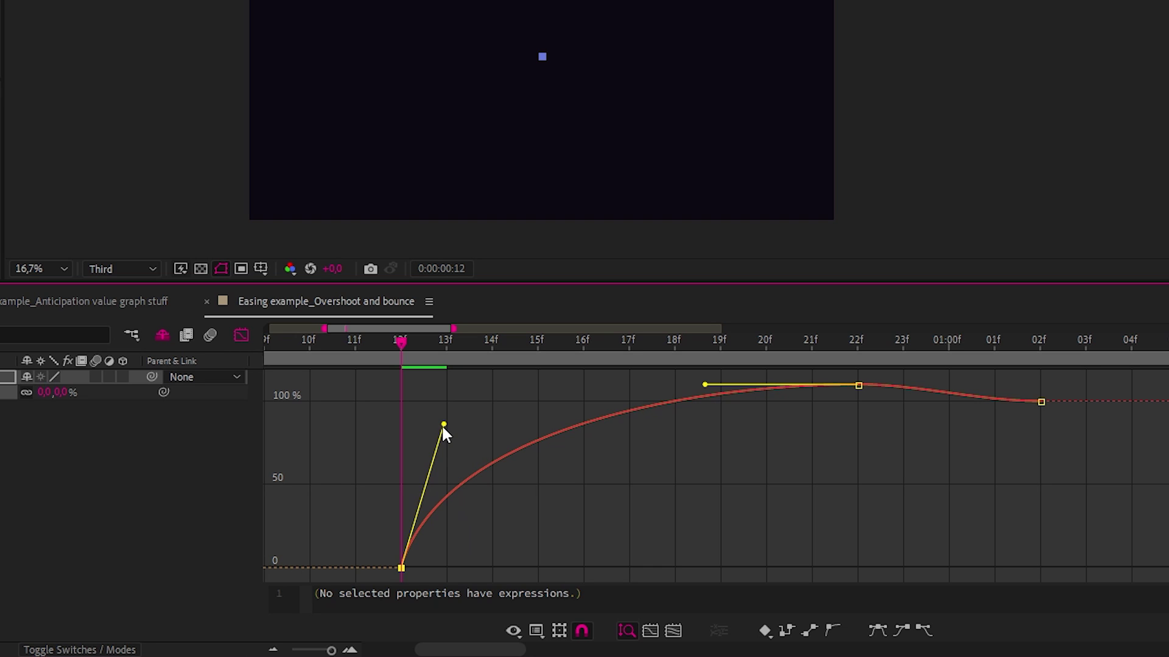
{"action": "left_click", "coordinate": [858, 385]}
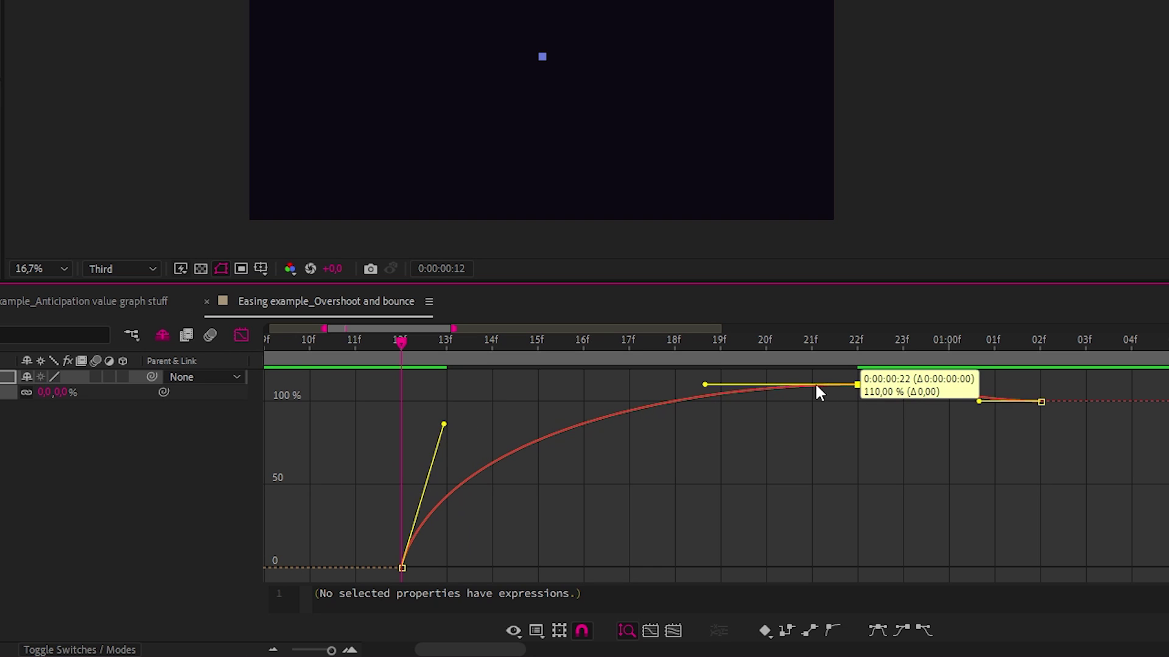
{"action": "left_click_drag", "start_coordinate": [816, 386], "coordinate": [760, 387]}
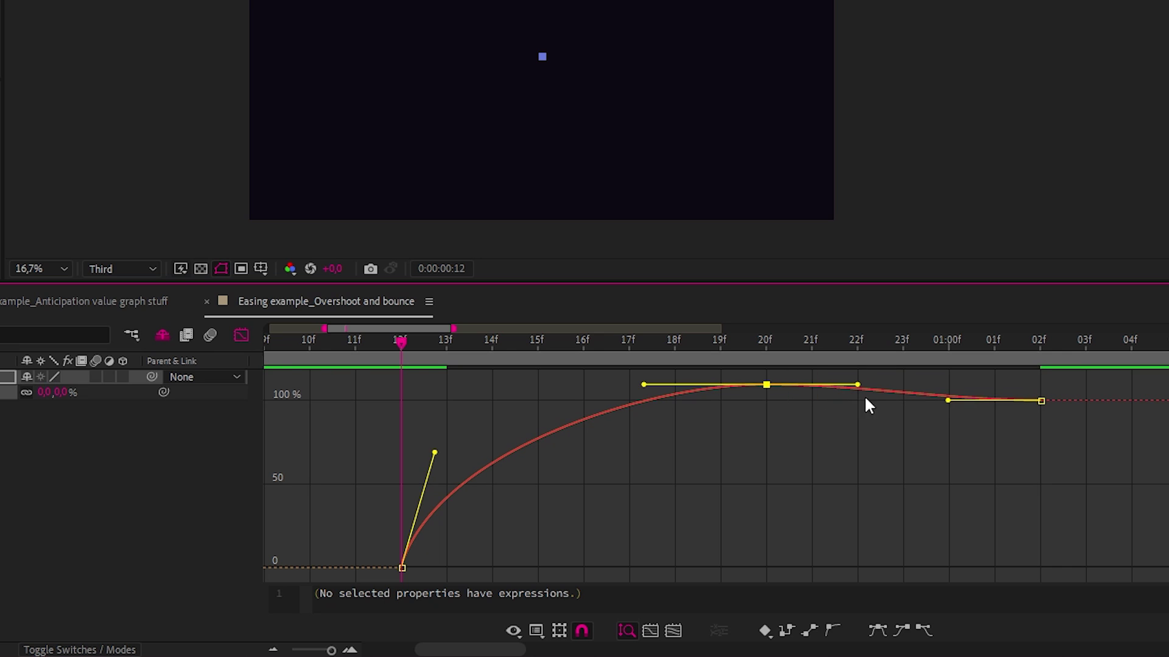
Step: Lengthen the overshoot keyframe's handles and pull the last Scale keyframe's incoming handle below 100% to form a slight dip before settling
{"action": "left_click_drag", "start_coordinate": [948, 401], "coordinate": [906, 401]}
{"action": "left_click_drag", "start_coordinate": [644, 385], "coordinate": [593, 385]}
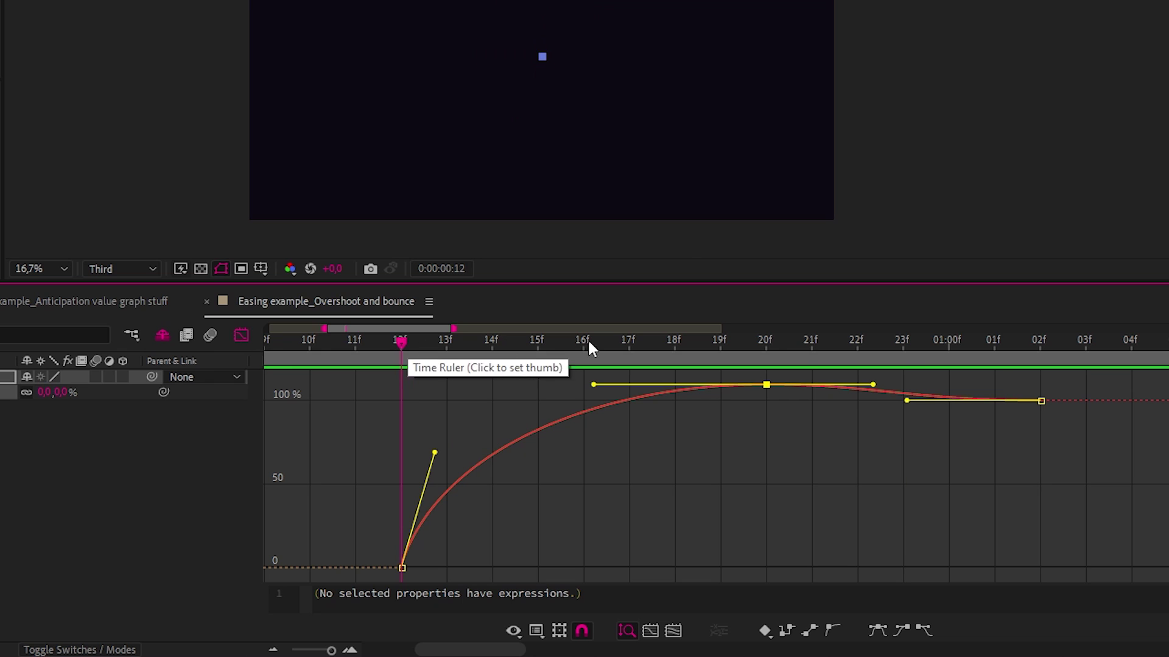
{"action": "left_click_drag", "start_coordinate": [907, 402], "coordinate": [921, 403]}
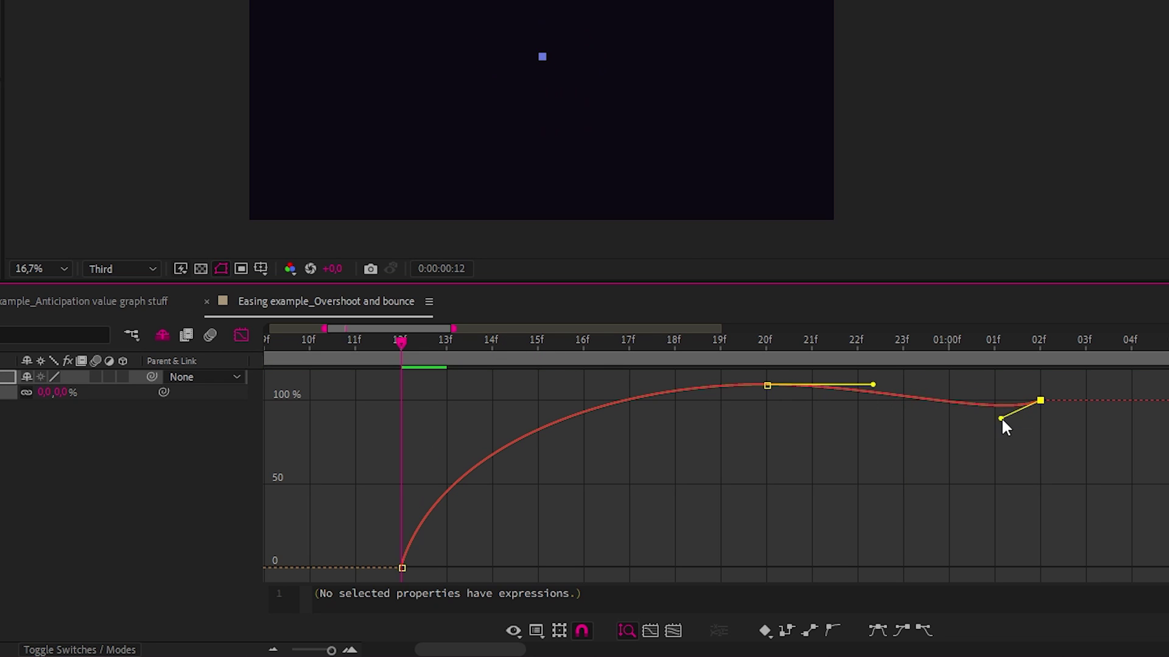
{"action": "left_click_drag", "start_coordinate": [1001, 420], "coordinate": [1013, 429]}
{"action": "left_click_drag", "start_coordinate": [874, 386], "coordinate": [913, 385]}
{"action": "left_click", "coordinate": [1004, 429]}
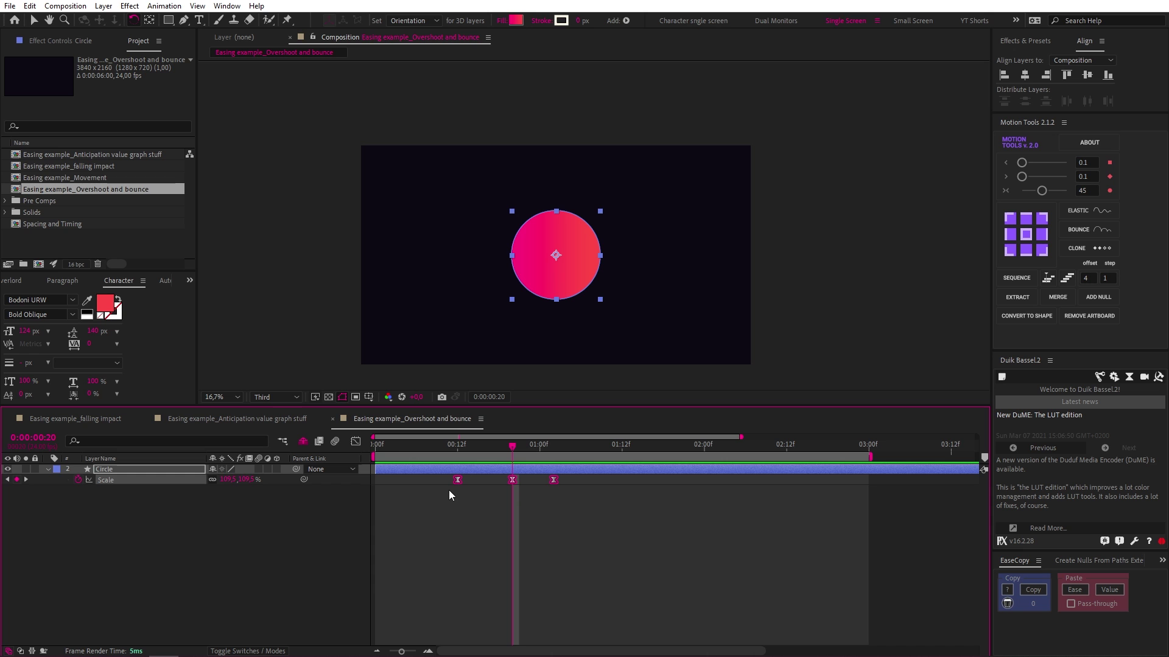
Step: Apply Easy Ease to the three Scale keyframes and raise the overshoot keyframe to about 120% in the value graph
{"action": "left_click_drag", "start_coordinate": [565, 474], "coordinate": [440, 599]}
{"action": "key", "text": "F9"}
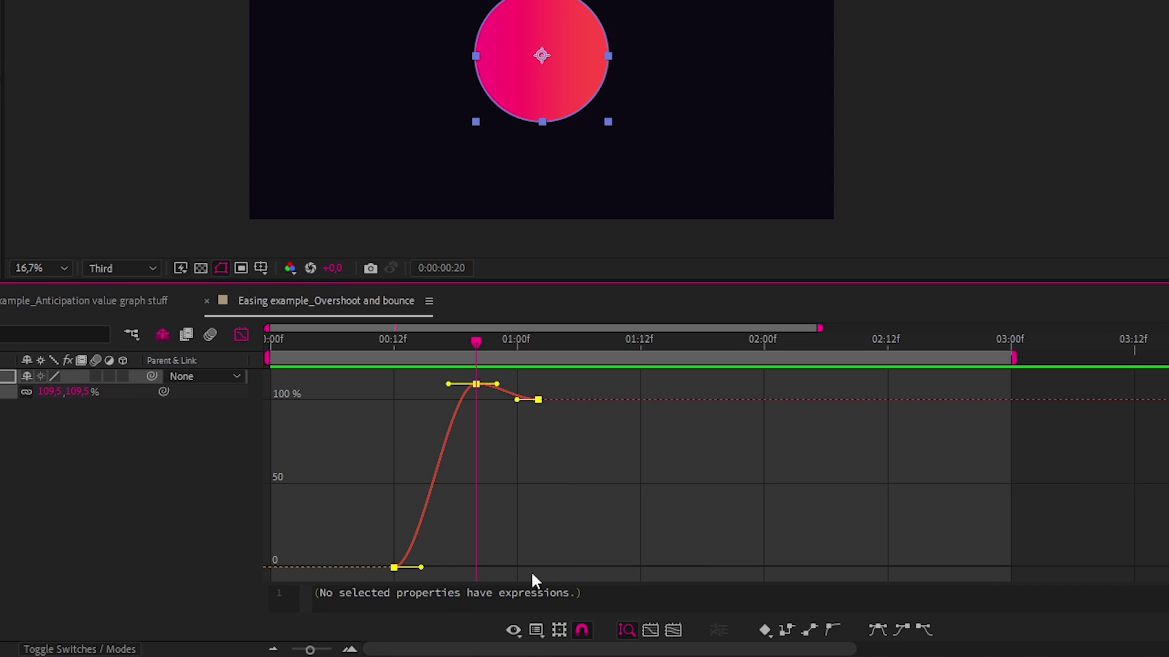
{"action": "left_click", "coordinate": [537, 630]}
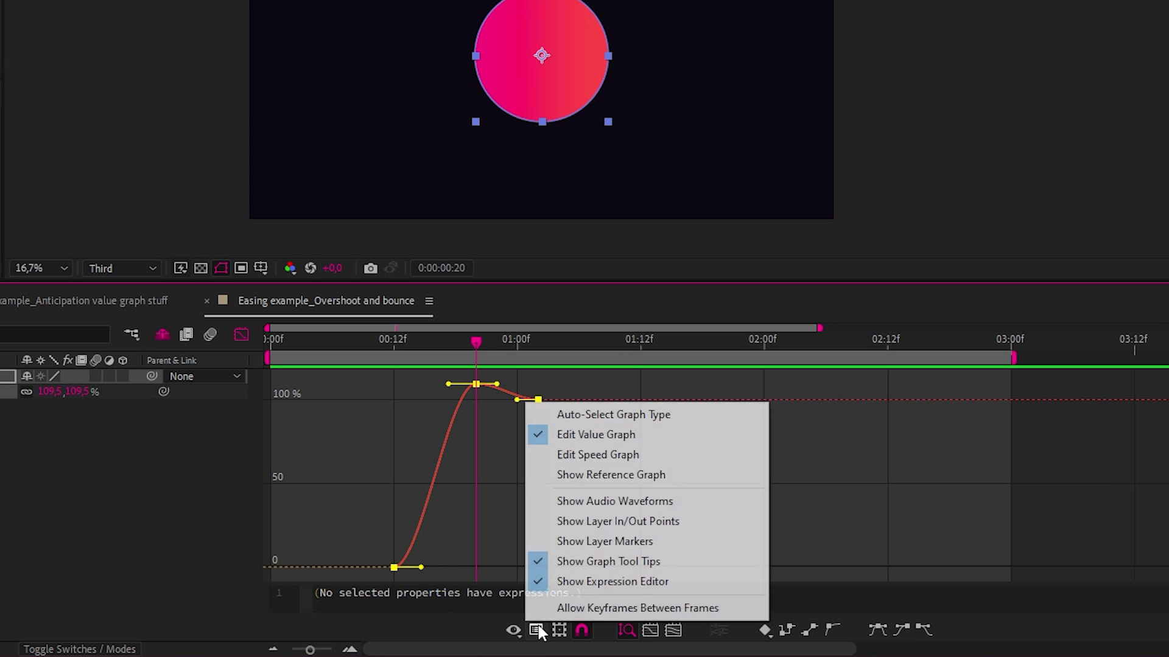
{"action": "left_click", "coordinate": [572, 434]}
{"action": "left_click", "coordinate": [477, 384]}
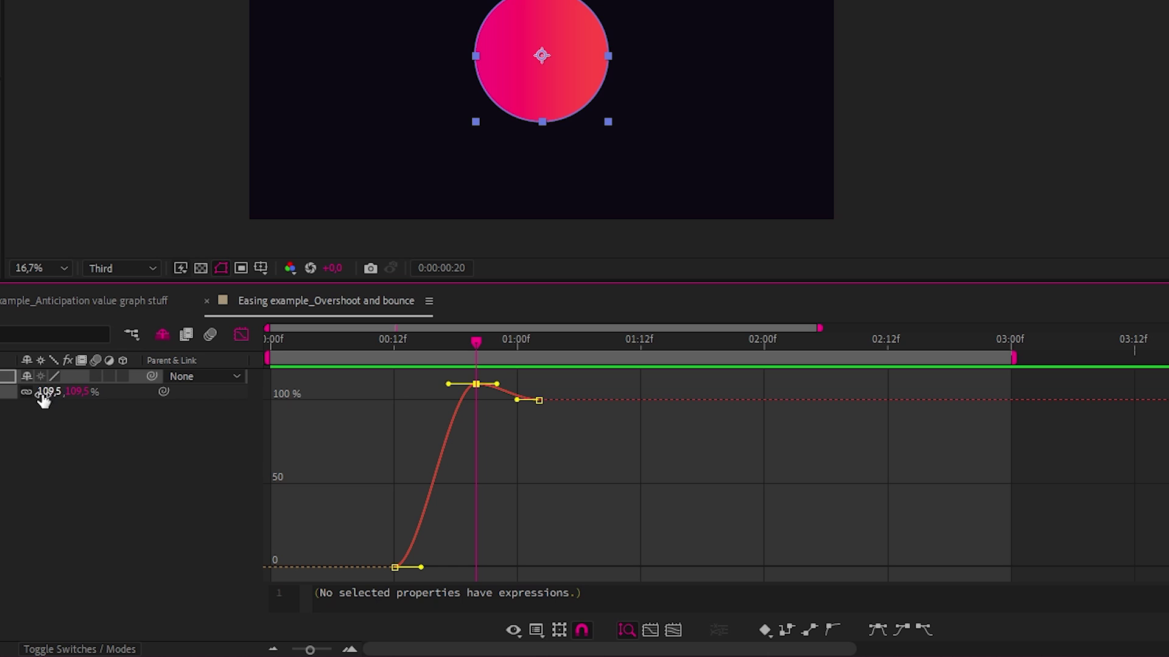
{"action": "key", "text": "Return"}
Step: Add Scale keyframes at 100% every six frames after the one at 0:00:01:02, from 0:00:01:08 to 0:00:02:08
{"action": "left_click", "coordinate": [530, 347]}
{"action": "key", "text": "Page_Down"}
{"action": "key", "text": "Page_Down"}
{"action": "key", "text": "Page_Down"}
{"action": "key", "text": "Page_Down"}
{"action": "key", "text": "Page_Down"}
{"action": "key", "text": "Page_Down"}
{"action": "key", "text": "Page_Down"}
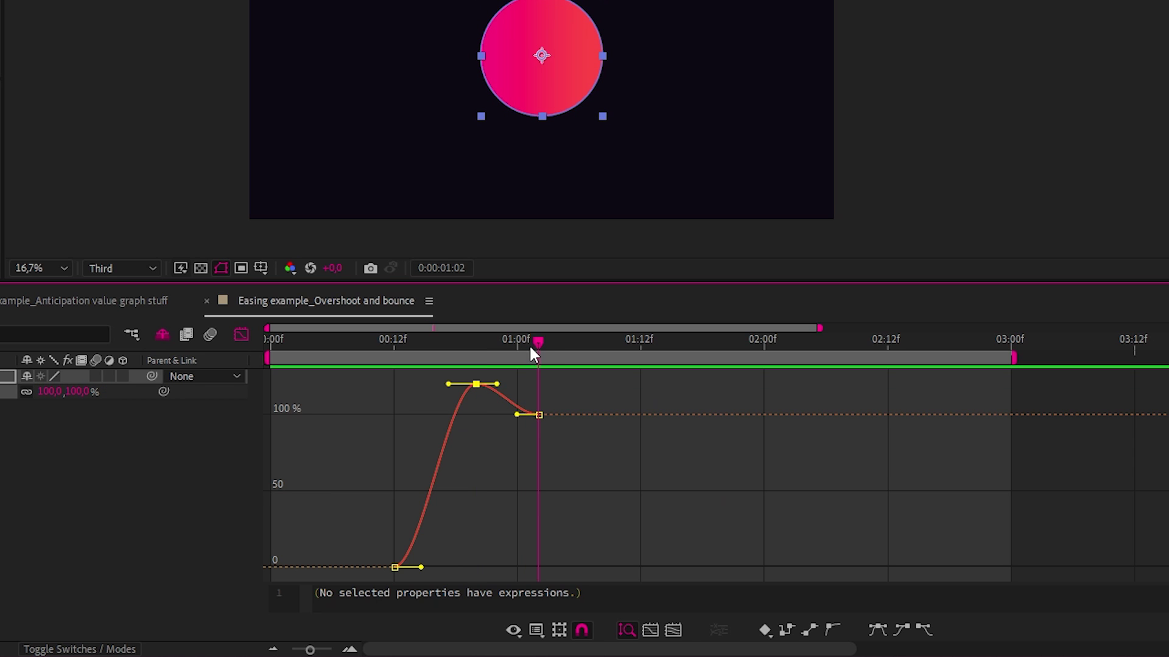
{"action": "key", "text": "alt+shift+s"}
{"action": "key", "text": "Page_Down"}
{"action": "key", "text": "Page_Down"}
{"action": "key", "text": "Page_Down"}
{"action": "key", "text": "Page_Down"}
{"action": "key", "text": "Page_Down"}
{"action": "key", "text": "Page_Down"}
{"action": "key", "text": "alt+shift+s"}
{"action": "key", "text": "Page_Down"}
{"action": "key", "text": "Page_Down"}
{"action": "key", "text": "Page_Down"}
{"action": "key", "text": "Page_Down"}
{"action": "key", "text": "Page_Down"}
{"action": "key", "text": "Page_Down"}
{"action": "key", "text": "alt+shift+s"}
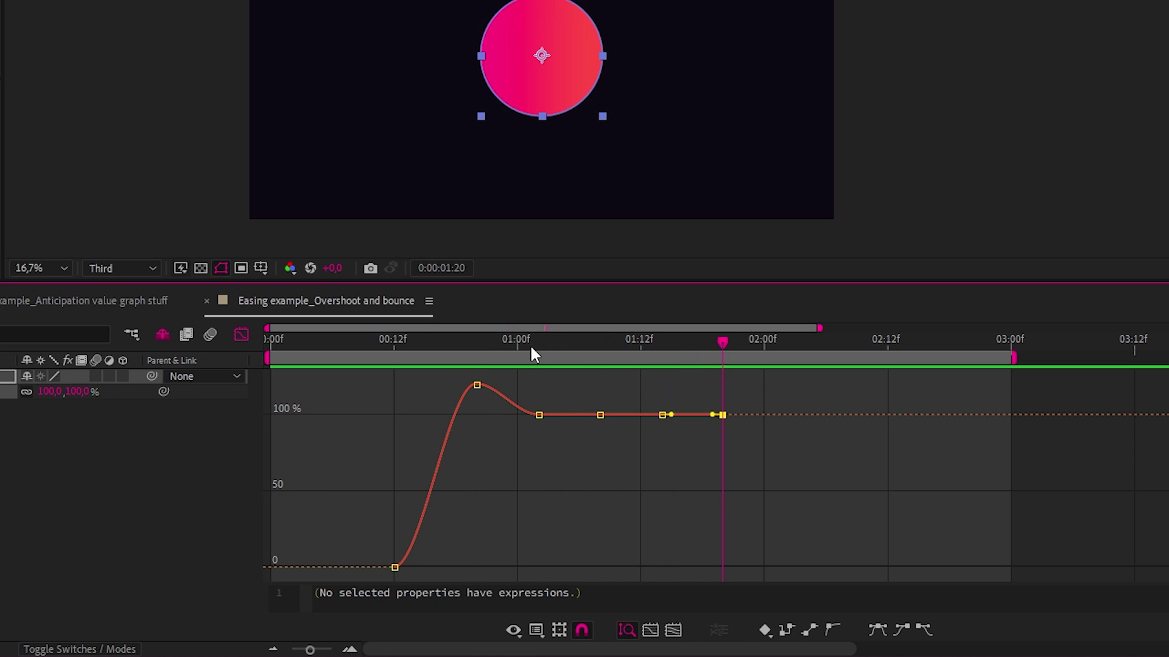
{"action": "key", "text": "Page_Down"}
{"action": "key", "text": "Page_Down"}
{"action": "key", "text": "Page_Down"}
{"action": "key", "text": "Page_Down"}
{"action": "key", "text": "Page_Down"}
{"action": "key", "text": "Page_Down"}
{"action": "key", "text": "alt+shift+s"}
{"action": "key", "text": "Page_Down"}
{"action": "key", "text": "Page_Down"}
{"action": "key", "text": "Page_Down"}
{"action": "key", "text": "Page_Down"}
{"action": "key", "text": "Page_Down"}
{"action": "key", "text": "Page_Down"}
{"action": "key", "text": "alt+shift+s"}
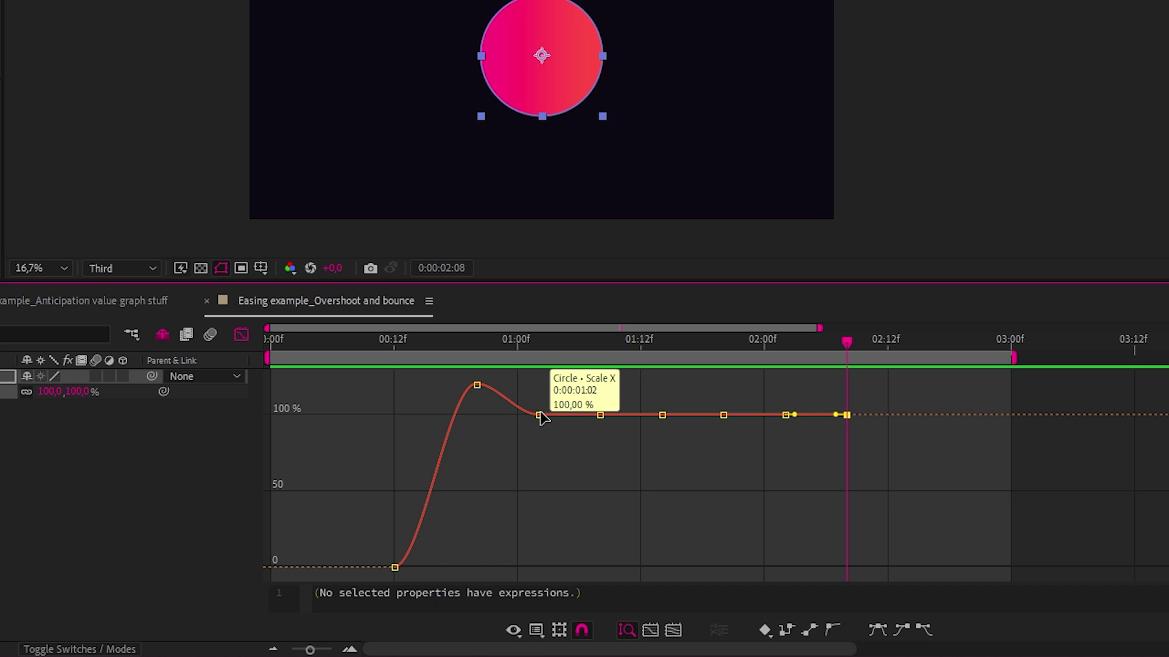
Step: Shape a bounce by moving the Scale keyframes from 0:00:01:02 to 0:00:02:02 alternately below and above 100%
{"action": "left_click_drag", "start_coordinate": [539, 415], "coordinate": [604, 405]}
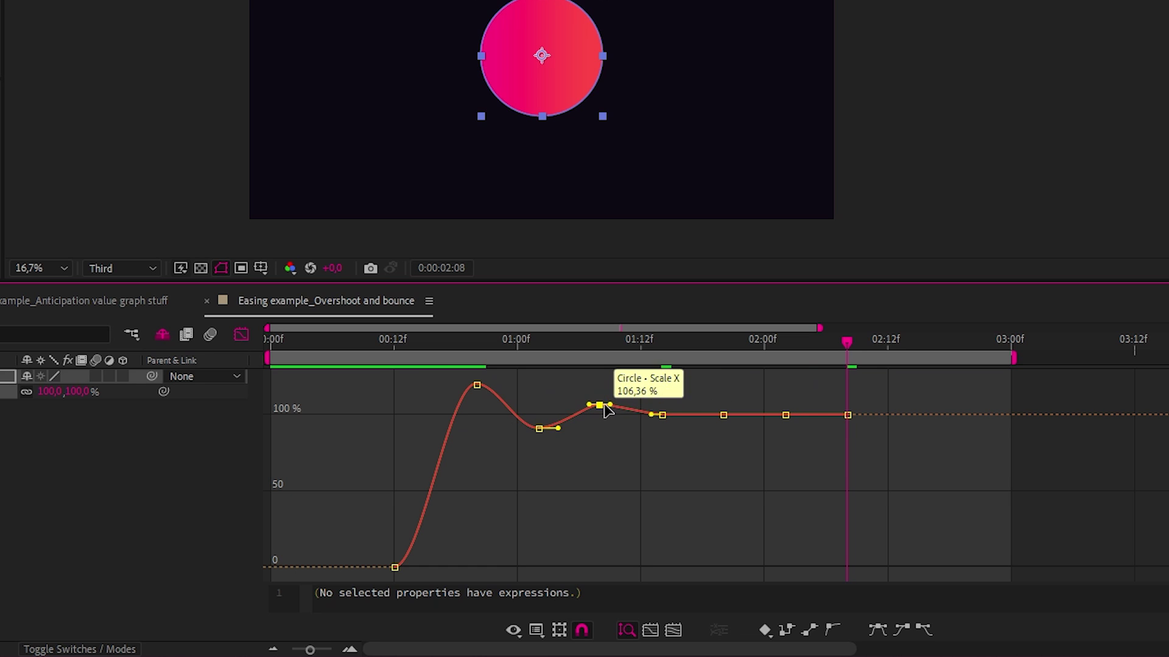
{"action": "left_click_drag", "start_coordinate": [540, 431], "coordinate": [541, 439]}
{"action": "left_click_drag", "start_coordinate": [601, 415], "coordinate": [786, 429]}
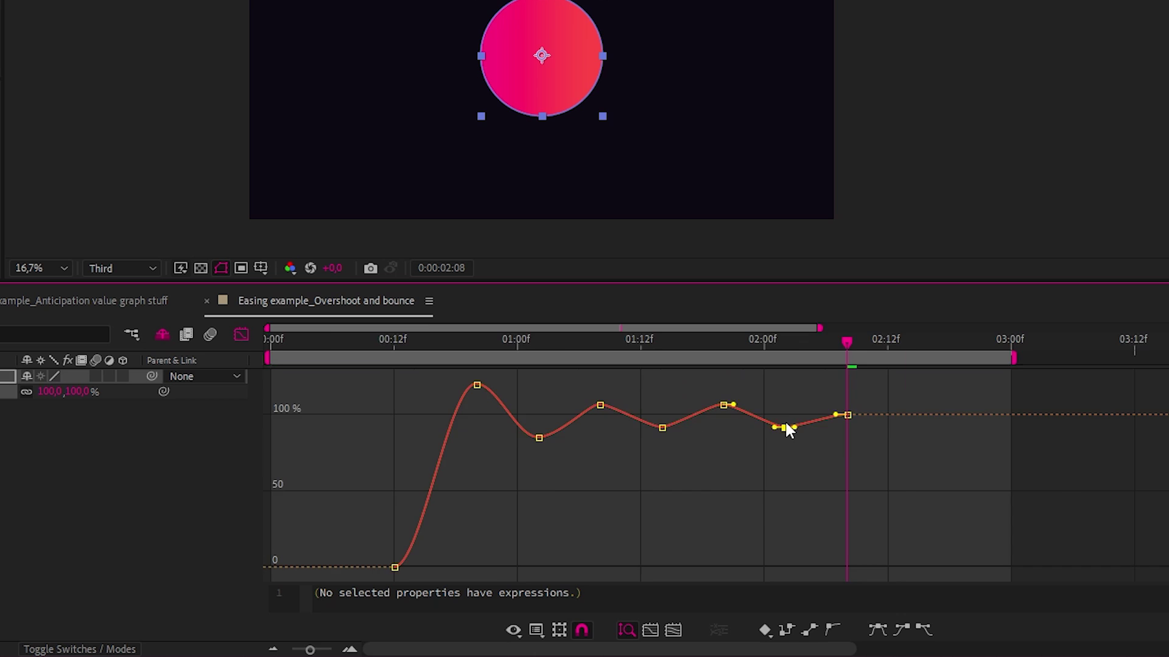
Step: Bring the Scale keyframes at 0:00:01:20 and 0:00:02:02 closer to 100% so the bounce dies down
{"action": "scroll", "coordinate": [785, 428], "scroll_direction": "up", "scroll_amount": 1}
{"action": "left_click_drag", "start_coordinate": [783, 511], "coordinate": [783, 480]}
{"action": "left_click_drag", "start_coordinate": [662, 385], "coordinate": [661, 408]}
{"action": "scroll", "coordinate": [660, 432], "scroll_direction": "down", "scroll_amount": 1}
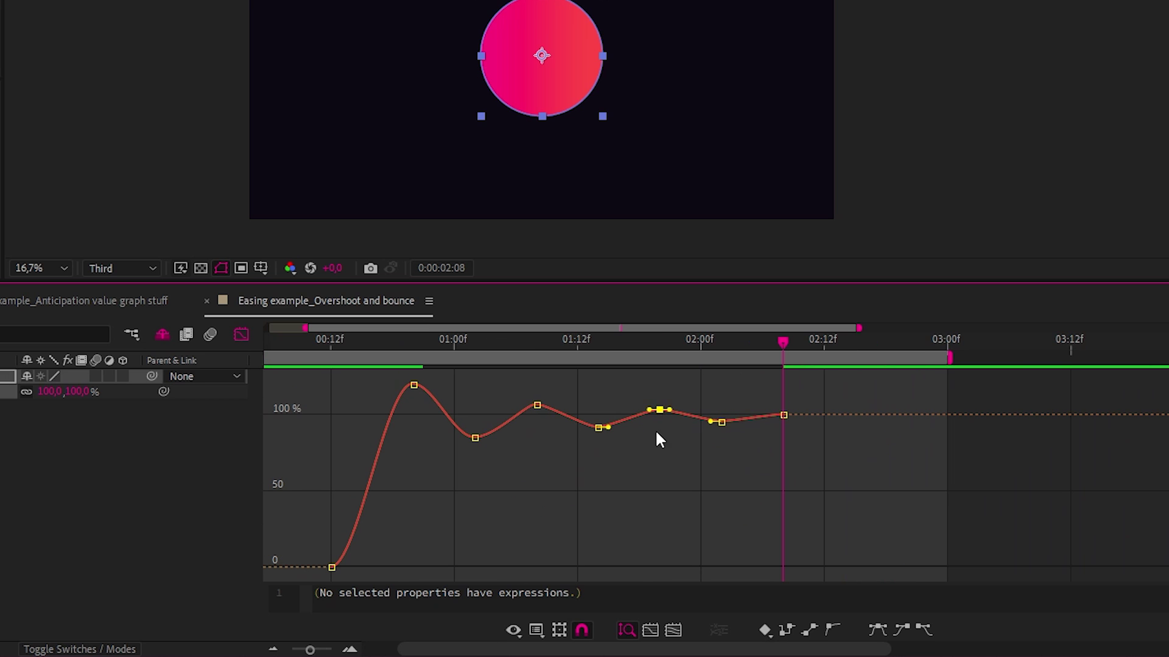
Step: Ease the bounce keyframes and adjust those at 0:00:01:08 and 0:00:01:14 to about 108% and 94%
{"action": "left_click_drag", "start_coordinate": [810, 381], "coordinate": [388, 462]}
{"action": "left_click_drag", "start_coordinate": [429, 453], "coordinate": [429, 448]}
{"action": "left_click_drag", "start_coordinate": [429, 448], "coordinate": [429, 444]}
{"action": "left_click_drag", "start_coordinate": [512, 533], "coordinate": [513, 524]}
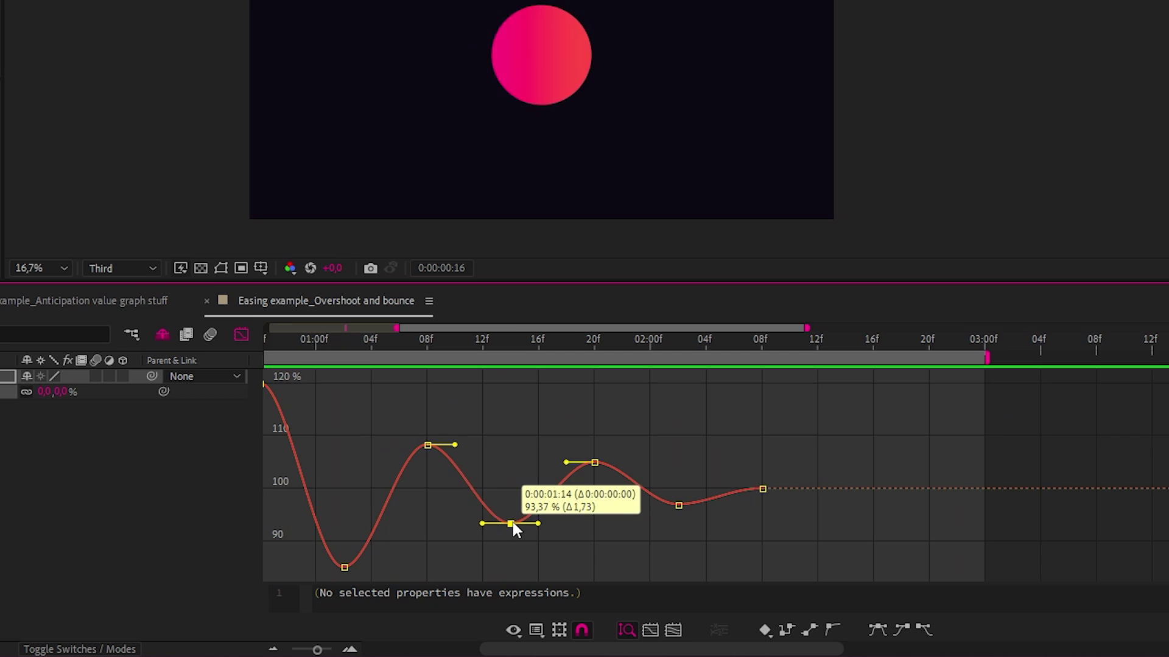
{"action": "left_click_drag", "start_coordinate": [513, 524], "coordinate": [513, 520]}
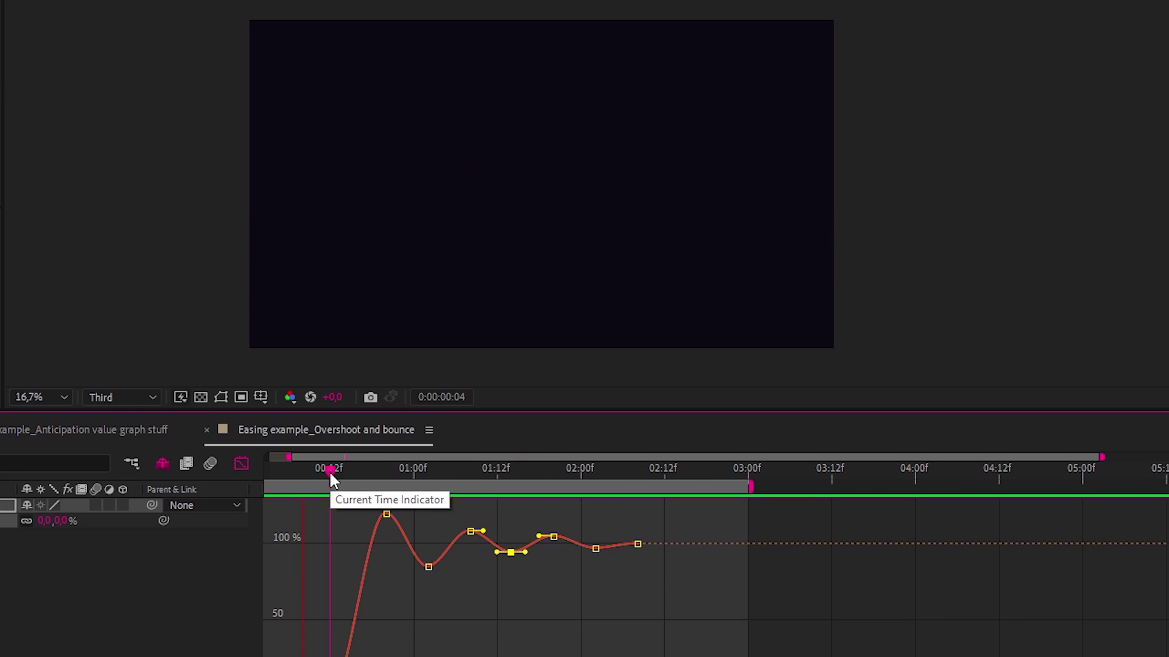
Step: Preview the Circle's overshoot and bounce animation
{"action": "key", "text": "space"}
{"action": "left_click", "coordinate": [512, 604]}
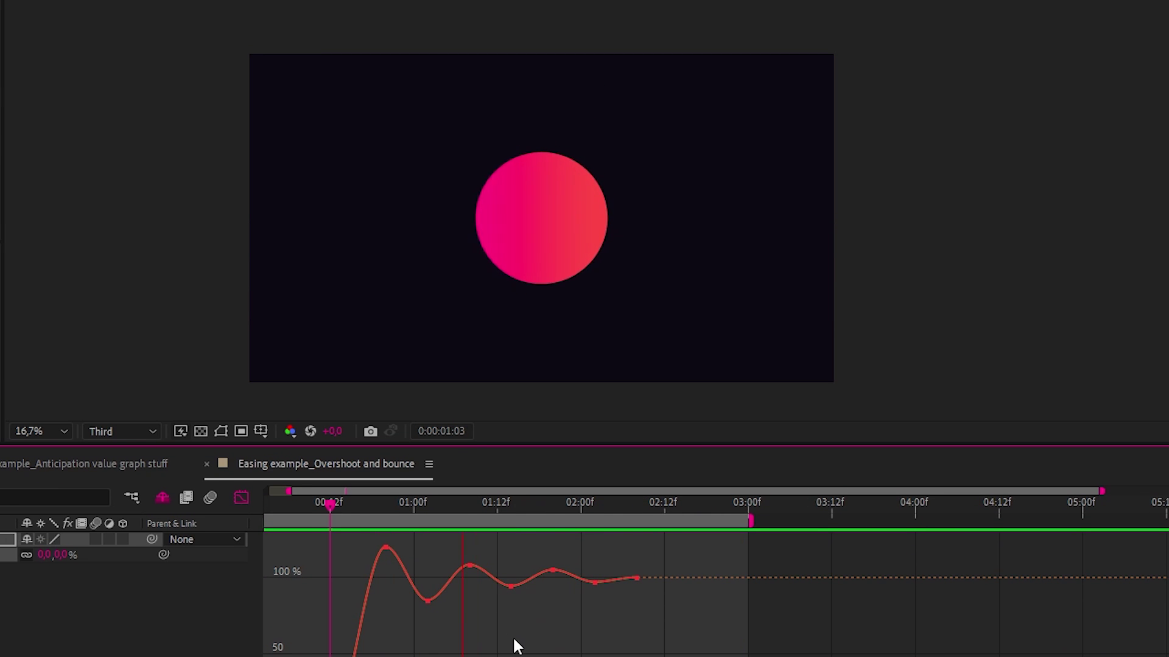
{"action": "left_click", "coordinate": [337, 484]}
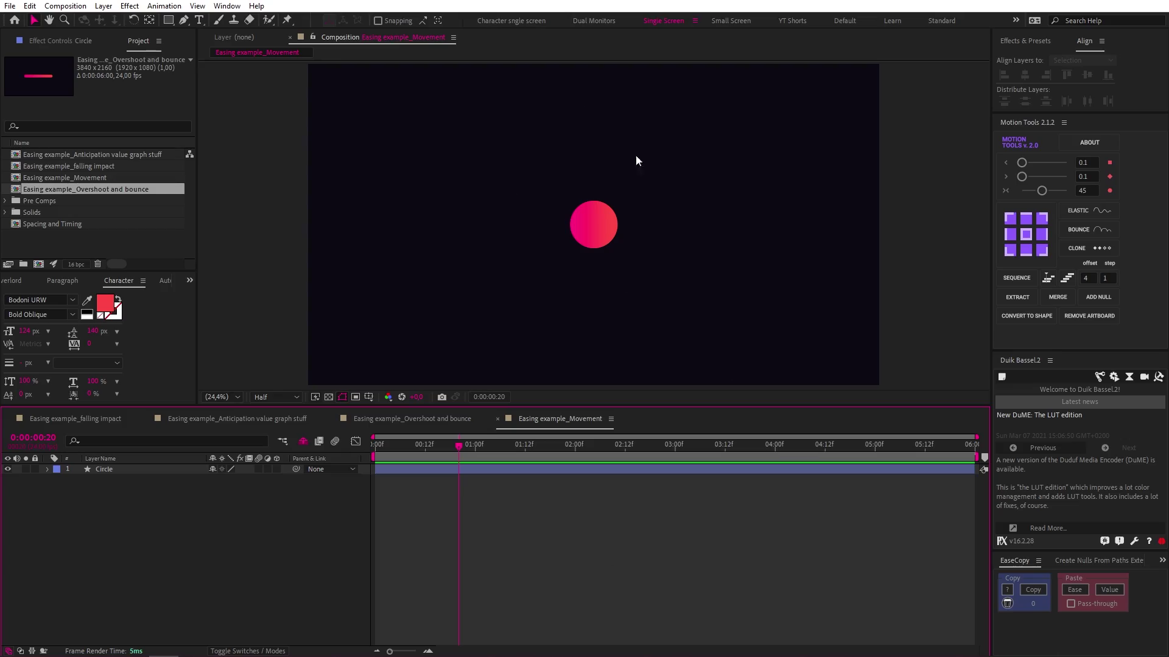
Step: Draw an open, looping nine-point curve with the Pen tool, from the composition's lower left around the right side to its upper left
{"action": "left_click", "coordinate": [185, 20]}
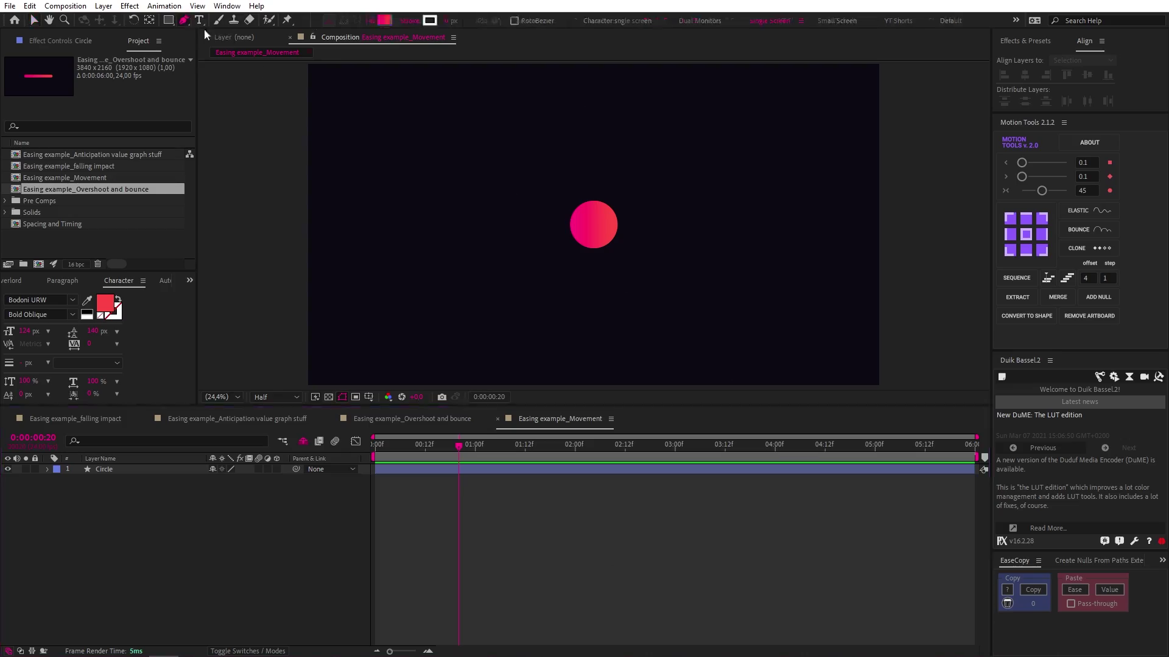
{"action": "left_click_drag", "start_coordinate": [448, 335], "coordinate": [452, 284]}
{"action": "left_click_drag", "start_coordinate": [556, 183], "coordinate": [609, 189]}
{"action": "left_click_drag", "start_coordinate": [734, 304], "coordinate": [794, 315]}
{"action": "left_click_drag", "start_coordinate": [805, 185], "coordinate": [783, 156]}
{"action": "left_click_drag", "start_coordinate": [686, 154], "coordinate": [659, 185]}
{"action": "left_click_drag", "start_coordinate": [620, 323], "coordinate": [575, 331]}
{"action": "left_click_drag", "start_coordinate": [584, 258], "coordinate": [605, 225]}
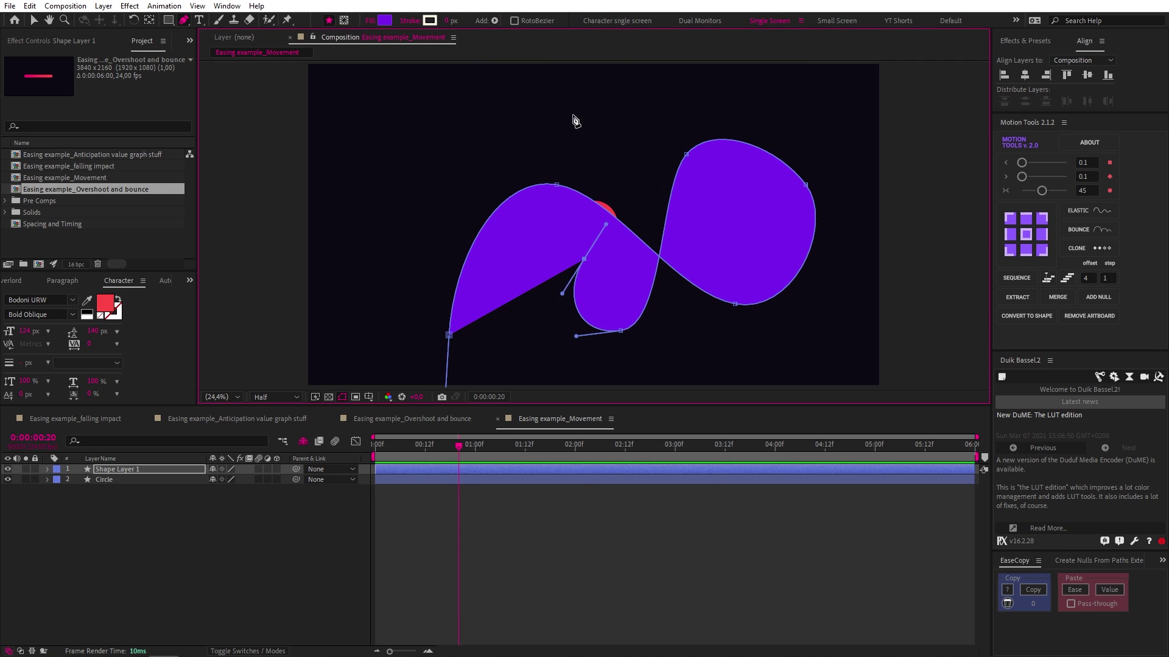
{"action": "left_click_drag", "start_coordinate": [566, 115], "coordinate": [517, 100]}
{"action": "left_click_drag", "start_coordinate": [357, 162], "coordinate": [327, 220]}
{"action": "key", "text": "v"}
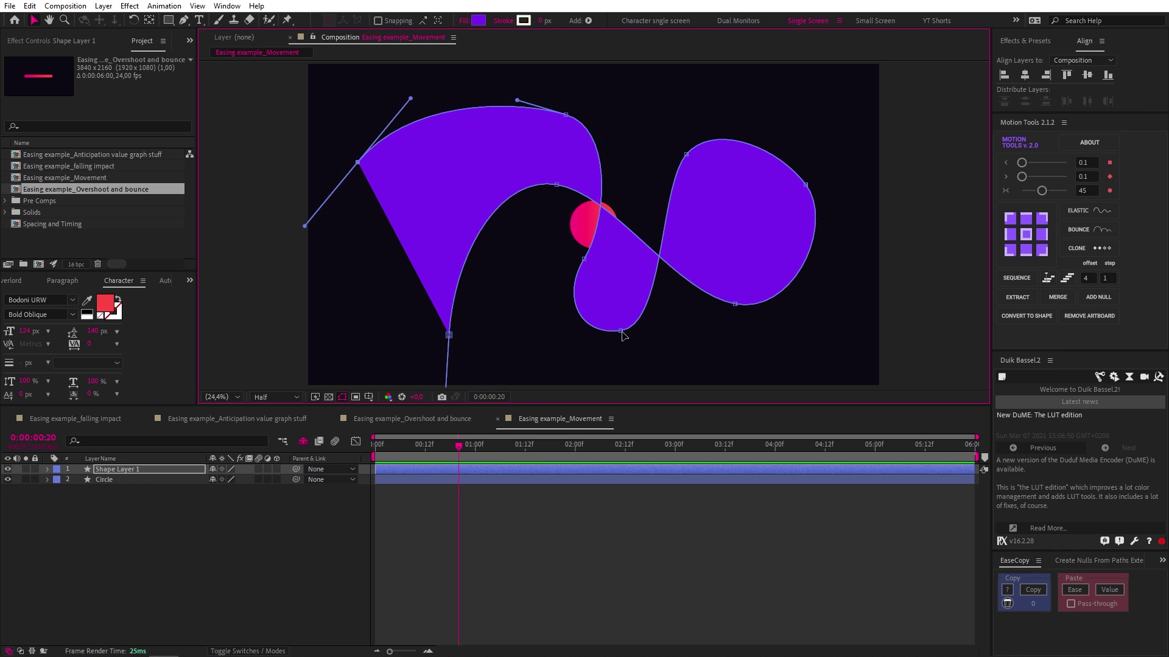
Step: Round out the path's right loop by moving its two upper points and adjusting the handles along the loop and the first crest
{"action": "left_click_drag", "start_coordinate": [805, 184], "coordinate": [808, 174]}
{"action": "left_click_drag", "start_coordinate": [838, 212], "coordinate": [851, 220]}
{"action": "left_click_drag", "start_coordinate": [686, 154], "coordinate": [713, 116]}
{"action": "left_click", "coordinate": [735, 304]}
{"action": "left_click_drag", "start_coordinate": [794, 317], "coordinate": [806, 326]}
{"action": "left_click_drag", "start_coordinate": [677, 286], "coordinate": [665, 281]}
{"action": "left_click_drag", "start_coordinate": [615, 192], "coordinate": [631, 193]}
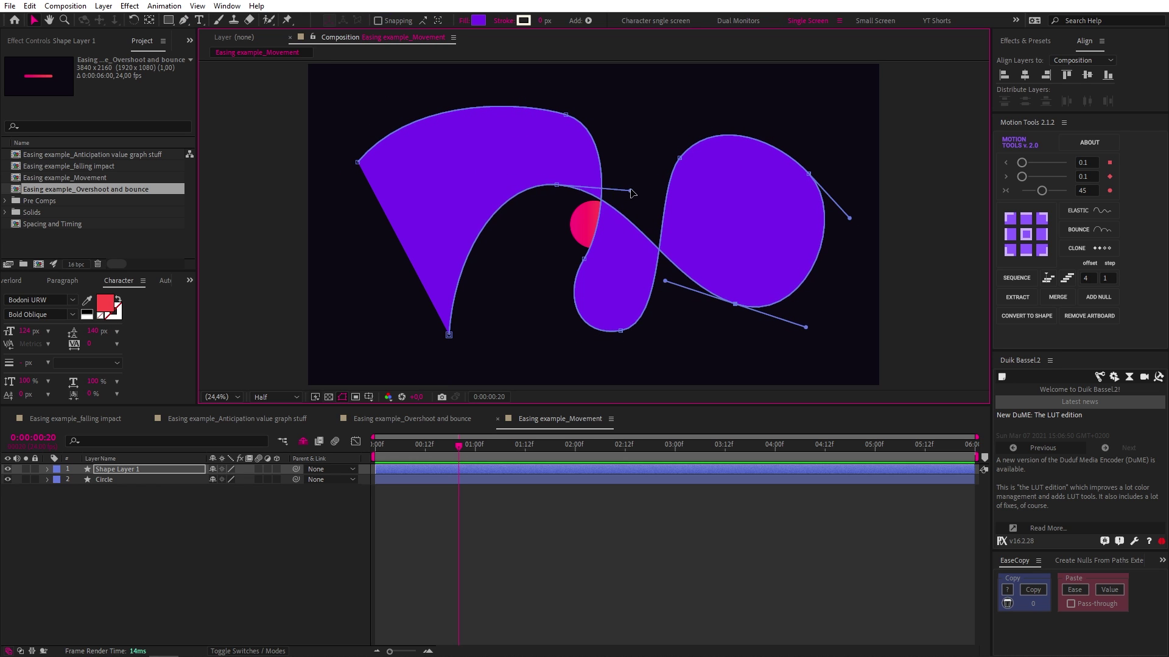
Step: Smooth the path's upper-left arc through its handles and widen the right loop by moving its upper-right point outward
{"action": "left_click", "coordinate": [566, 114]}
{"action": "left_click_drag", "start_coordinate": [517, 100], "coordinate": [522, 85]}
{"action": "left_click_drag", "start_coordinate": [606, 225], "coordinate": [622, 218]}
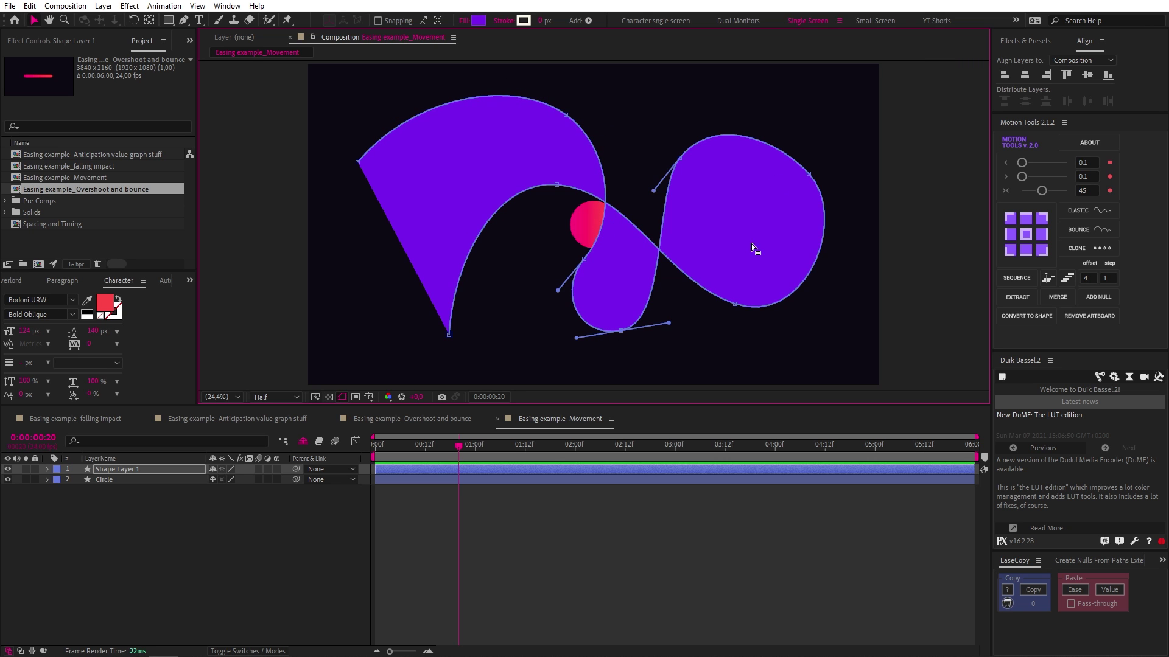
{"action": "left_click_drag", "start_coordinate": [808, 174], "coordinate": [818, 161]}
{"action": "left_click_drag", "start_coordinate": [860, 208], "coordinate": [869, 222]}
{"action": "left_click_drag", "start_coordinate": [713, 115], "coordinate": [712, 112]}
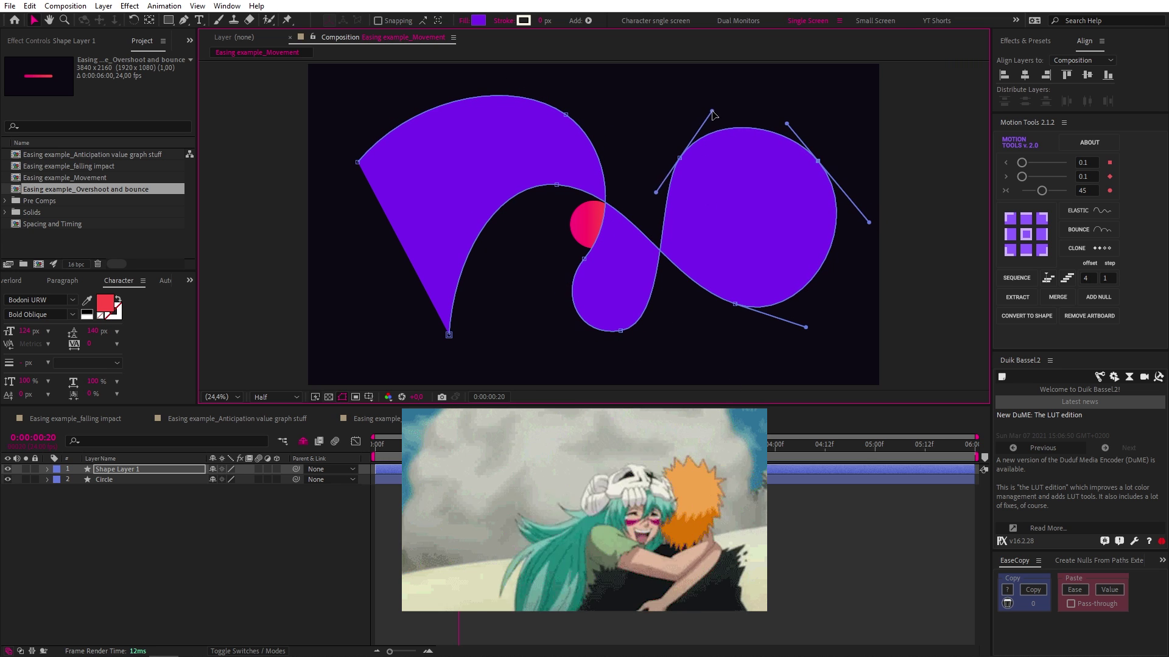
Step: Expand Shape Layer 1 down to its Path property and set a keyframe on it at frame 20
{"action": "left_click", "coordinate": [47, 469]}
{"action": "left_click", "coordinate": [56, 480]}
{"action": "left_click", "coordinate": [82, 489]}
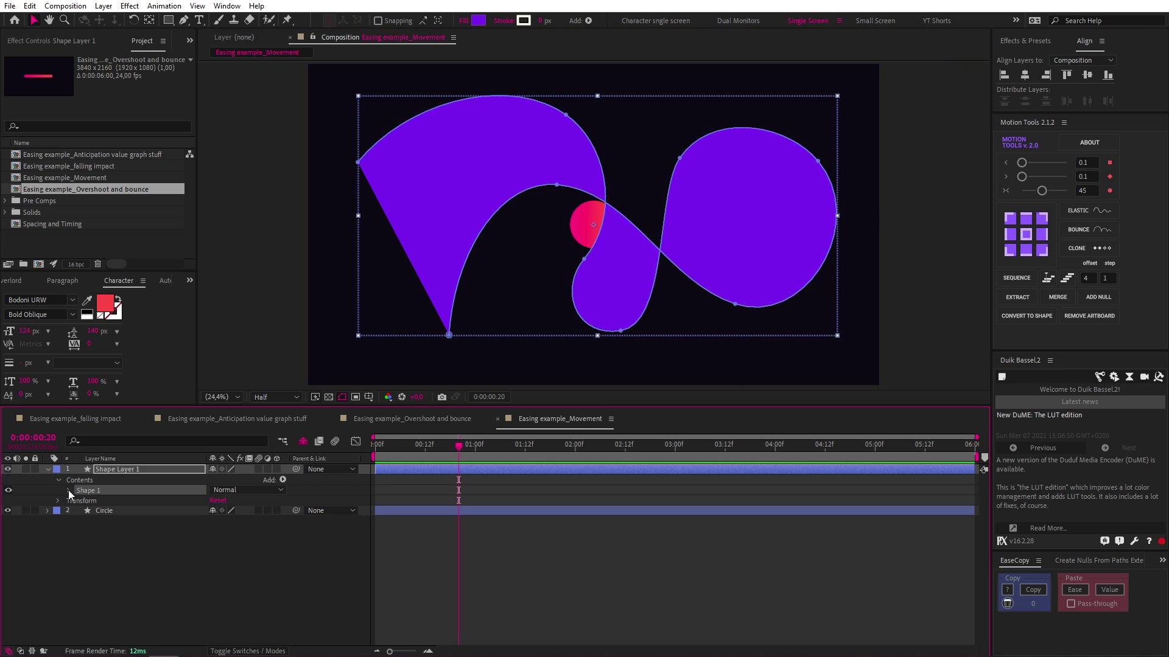
{"action": "left_click", "coordinate": [68, 491]}
{"action": "left_click", "coordinate": [98, 500]}
{"action": "left_click", "coordinate": [79, 500]}
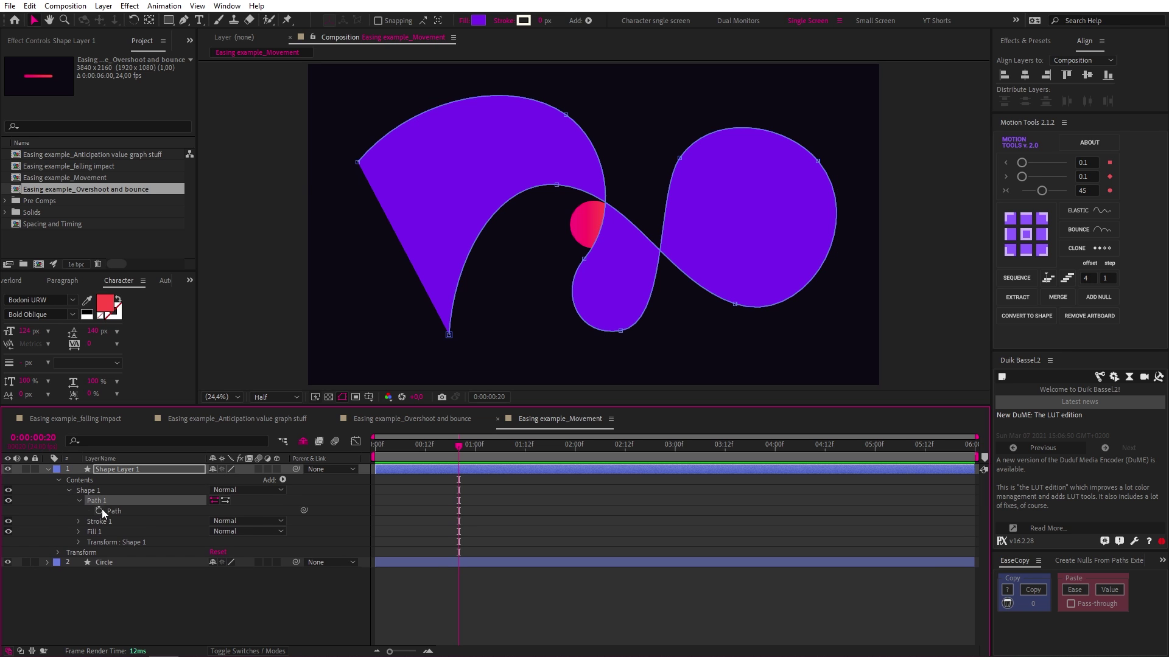
{"action": "left_click", "coordinate": [99, 511]}
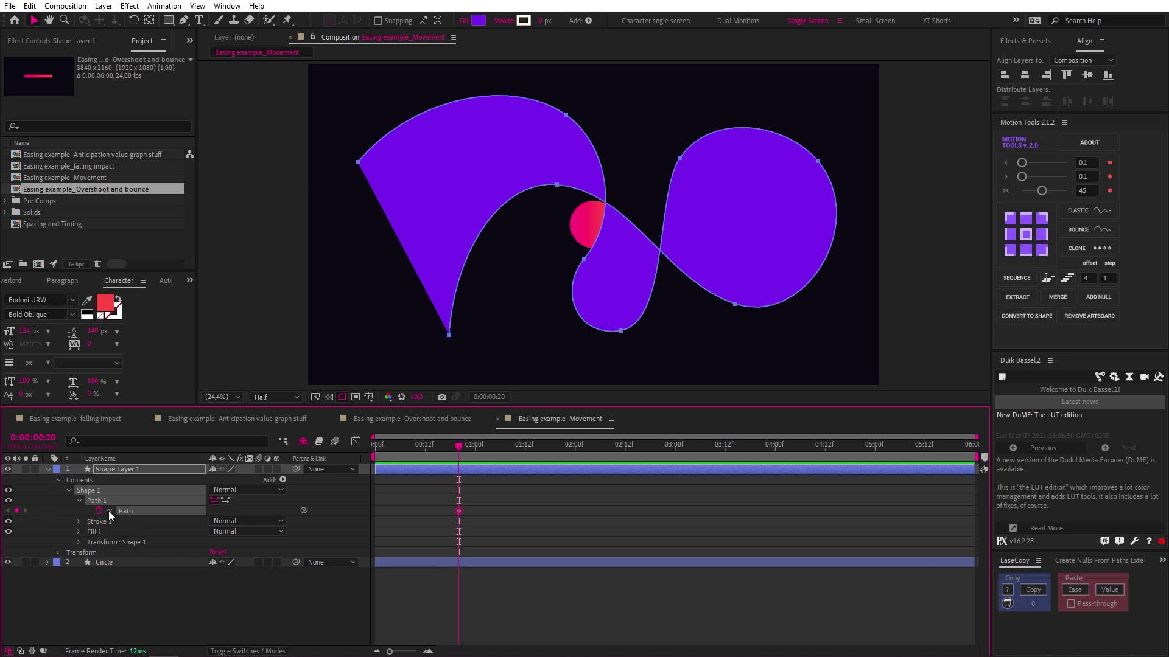
Step: Paste the copied shape path into the Circle layer's Position property to make it a motion path
{"action": "left_click", "coordinate": [410, 561]}
{"action": "key", "text": "p"}
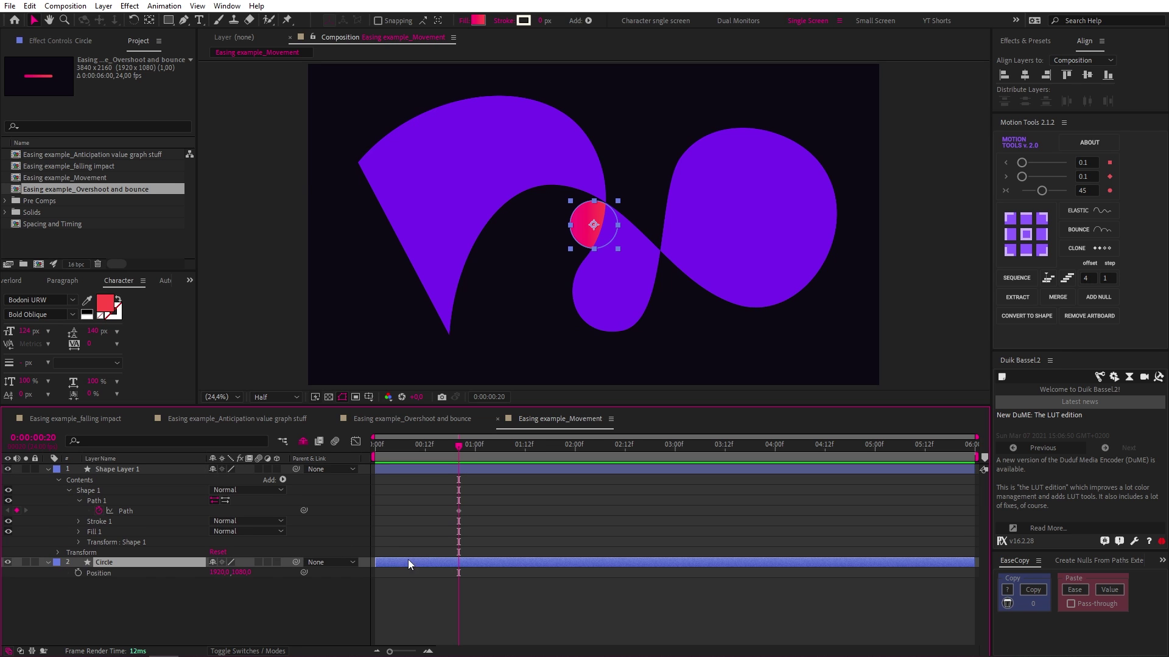
{"action": "left_click", "coordinate": [106, 575]}
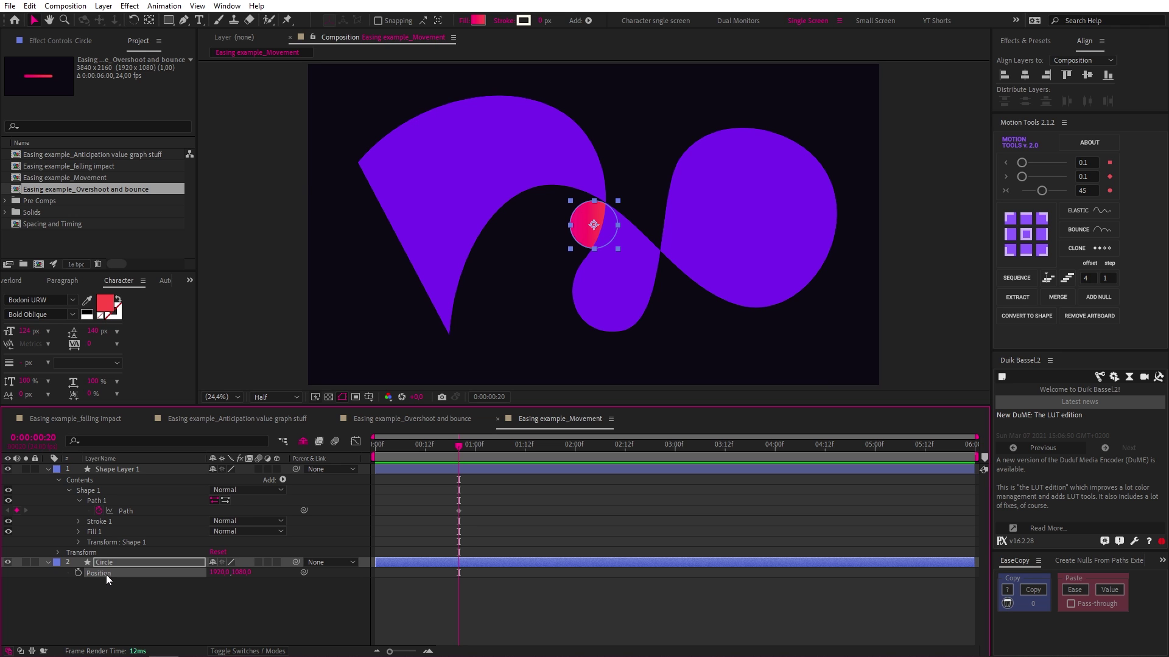
{"action": "key", "text": "ctrl+v"}
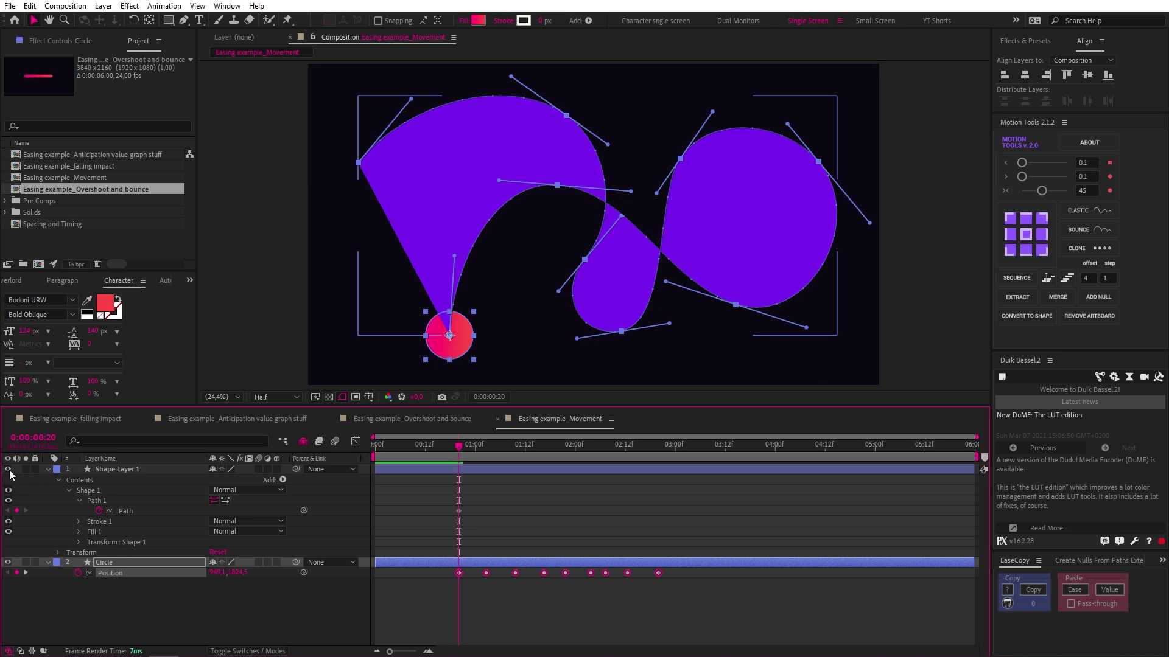
Step: Hide Shape Layer 1 and delete it, leaving only the Circle layer
{"action": "left_click", "coordinate": [8, 469]}
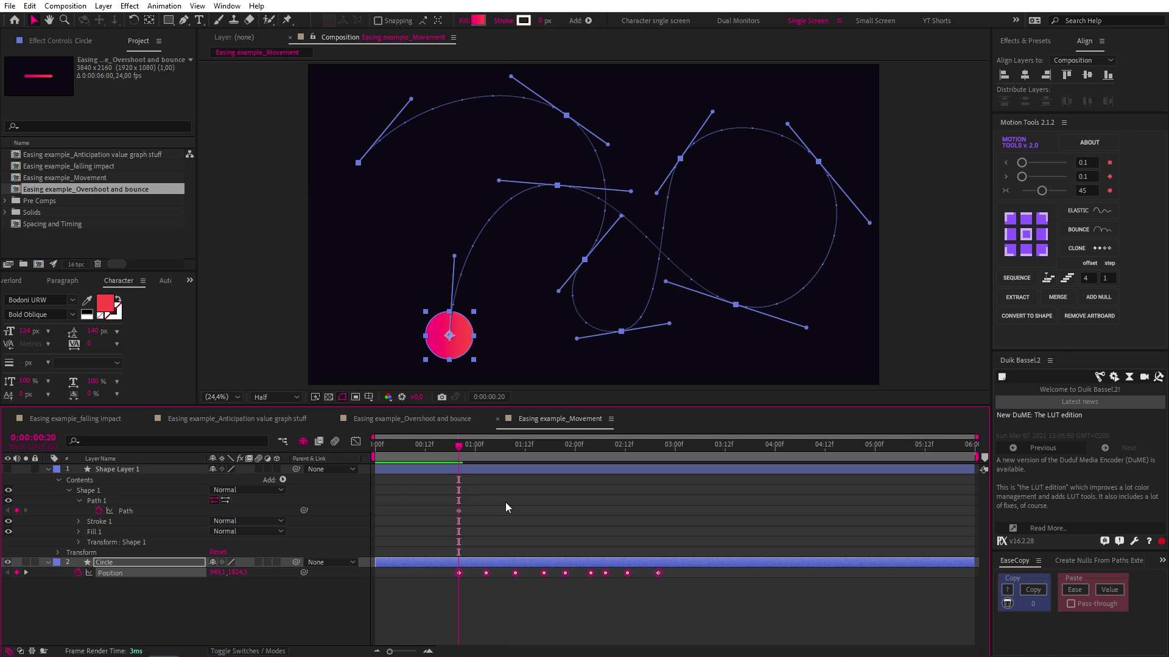
{"action": "left_click", "coordinate": [488, 473]}
{"action": "key", "text": "Delete"}
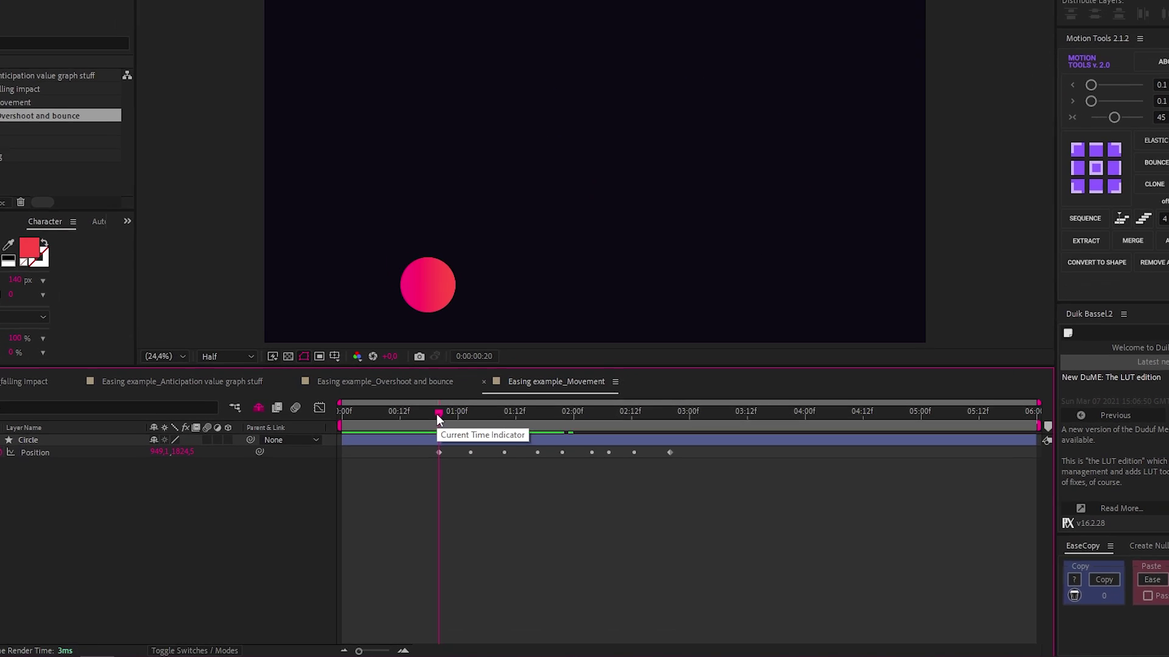
Step: Preview the Circle's motion along the path and stretch its Position keyframes so the last one falls at about 0:00:04:13
{"action": "left_click", "coordinate": [467, 470]}
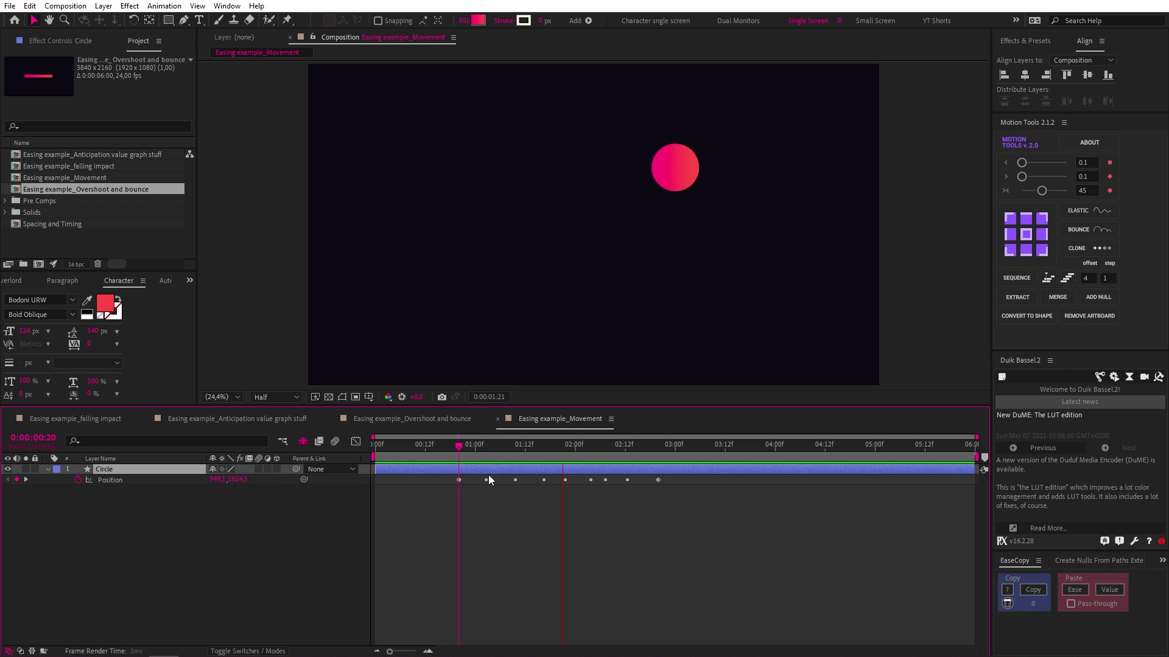
{"action": "key", "text": "space"}
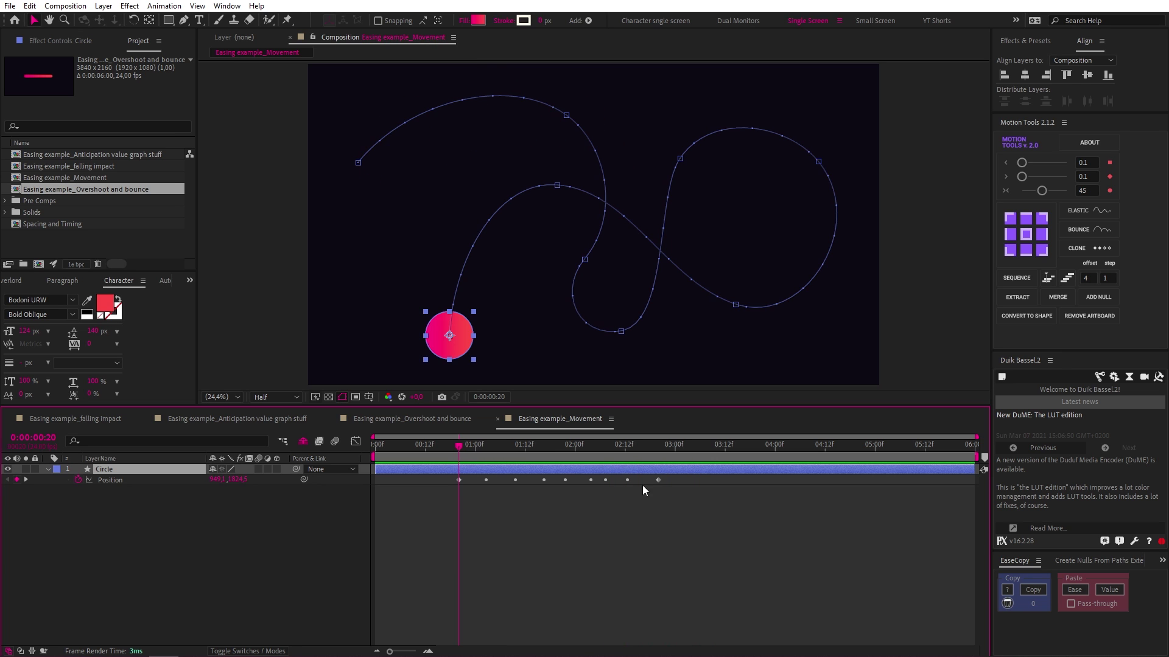
{"action": "left_click", "coordinate": [658, 480]}
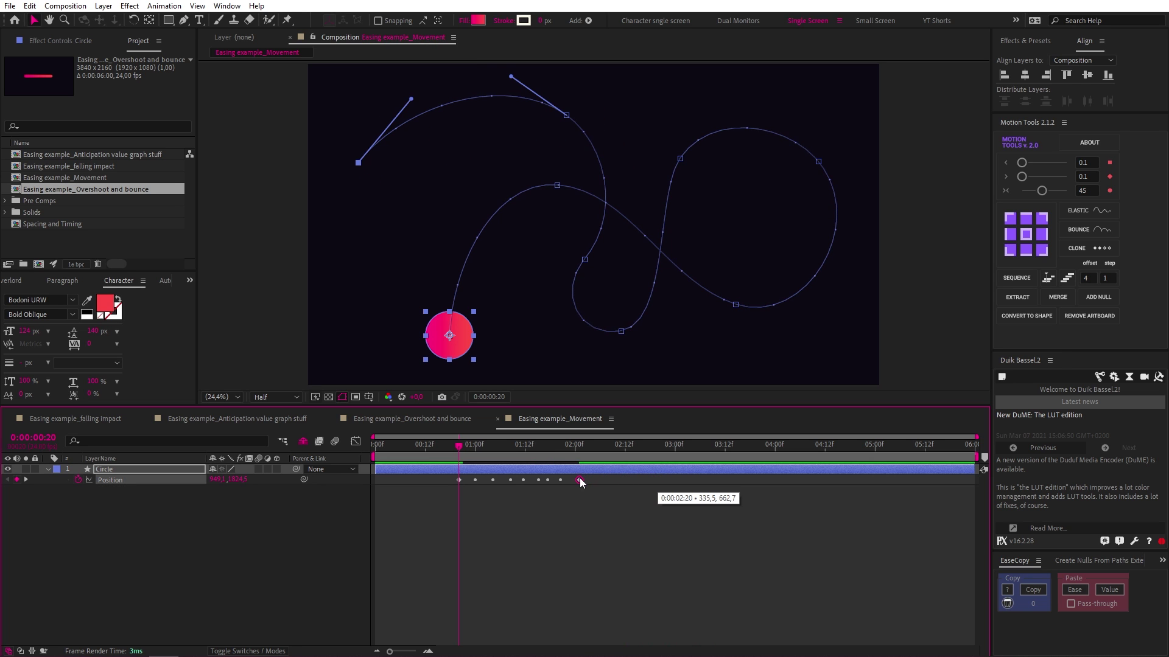
{"action": "left_click_drag", "start_coordinate": [580, 480], "coordinate": [793, 492]}
{"action": "key", "text": "space"}
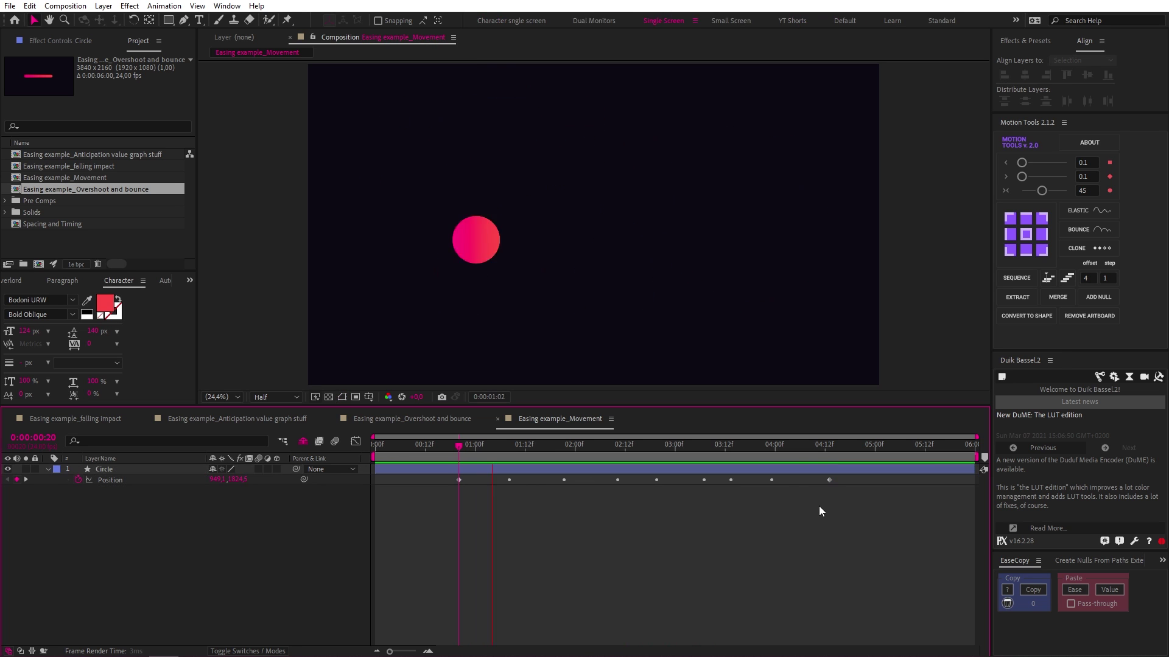
Step: Try Easy Ease on only the first and last Position keyframes of the Circle and preview the motion
{"action": "left_click_drag", "start_coordinate": [486, 479], "coordinate": [454, 488]}
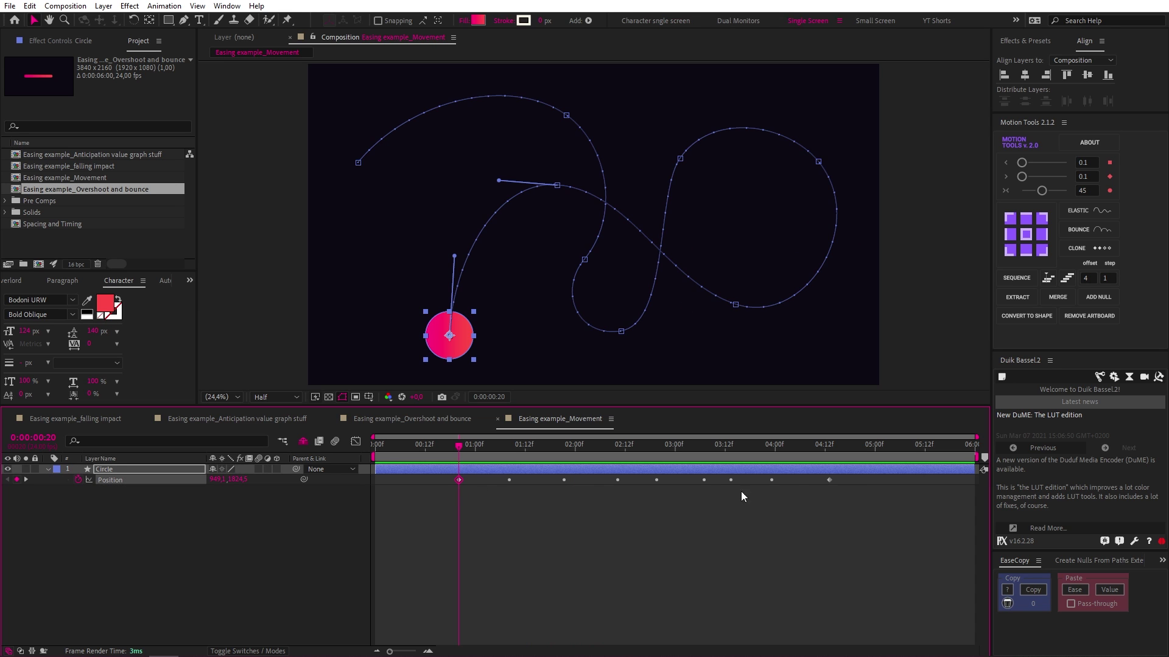
{"action": "key", "text": "F9"}
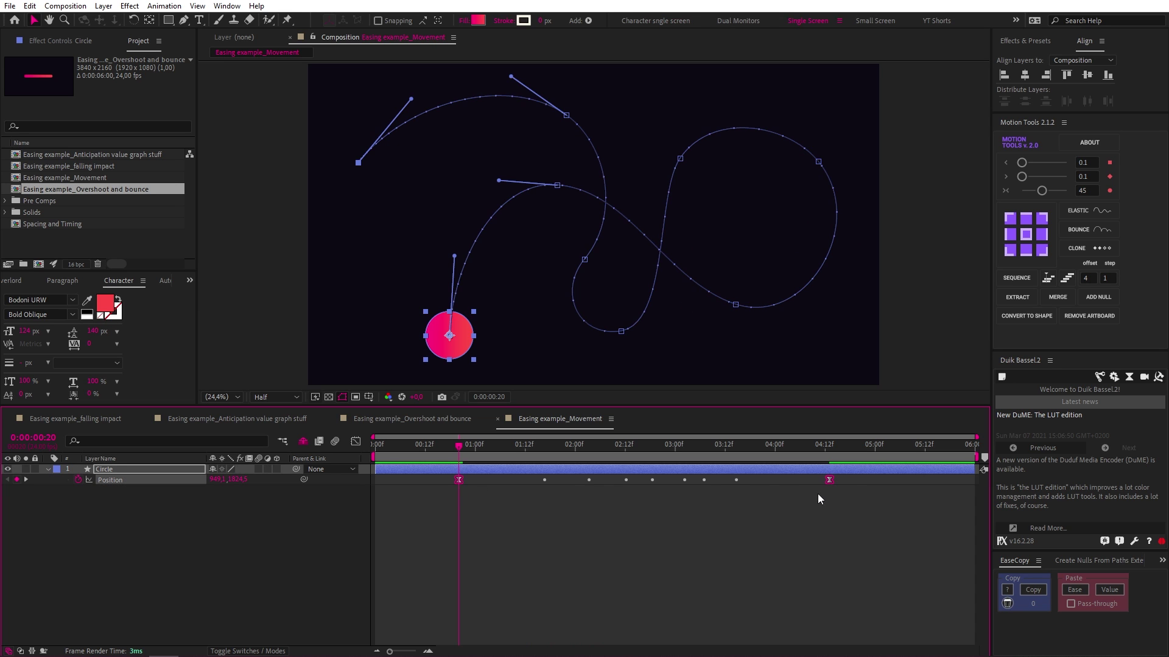
{"action": "key", "text": "space"}
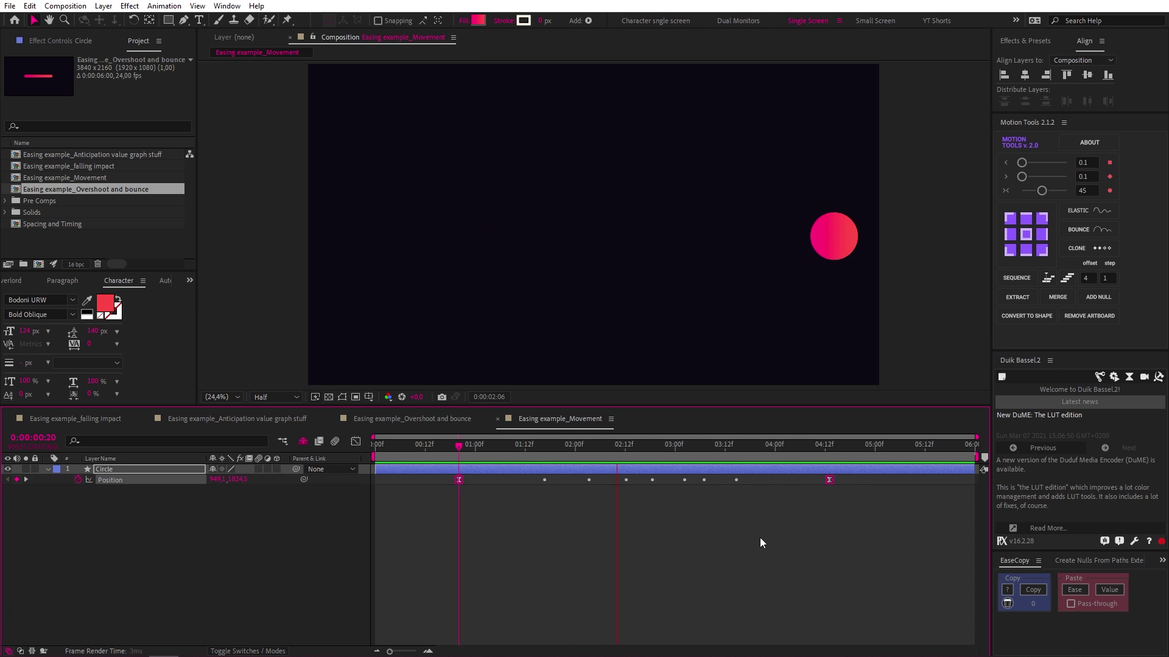
{"action": "key", "text": "space"}
{"action": "key", "text": "ctrl+z"}
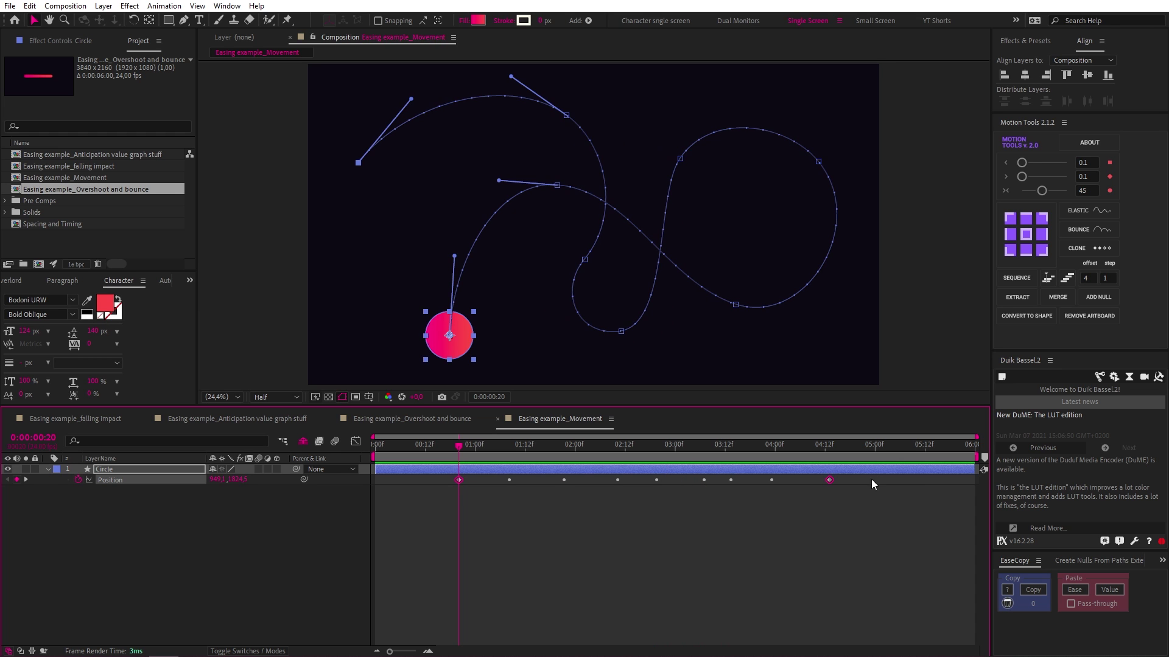
Step: Turn off Rove Across Time for the middle Position keyframes, apply Easy Ease to all of them, and preview the motion
{"action": "left_click_drag", "start_coordinate": [797, 480], "coordinate": [499, 485]}
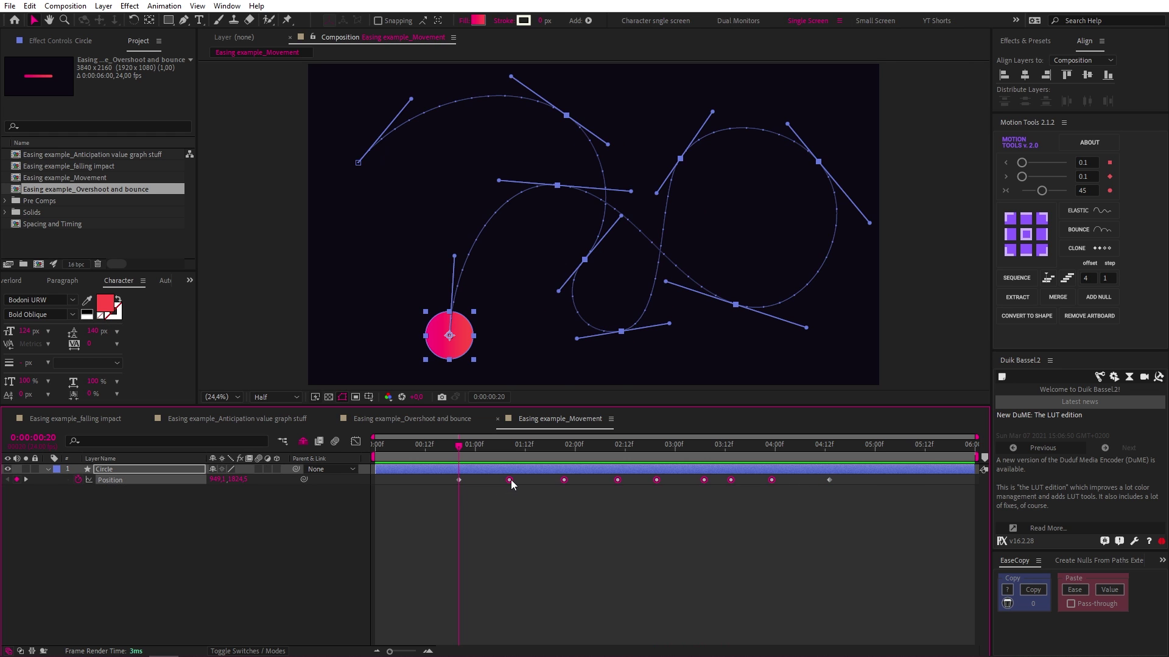
{"action": "right_click", "coordinate": [510, 481]}
{"action": "left_click", "coordinate": [546, 448]}
{"action": "left_click_drag", "start_coordinate": [429, 480], "coordinate": [855, 506]}
{"action": "left_click", "coordinate": [422, 552]}
{"action": "key", "text": "space"}
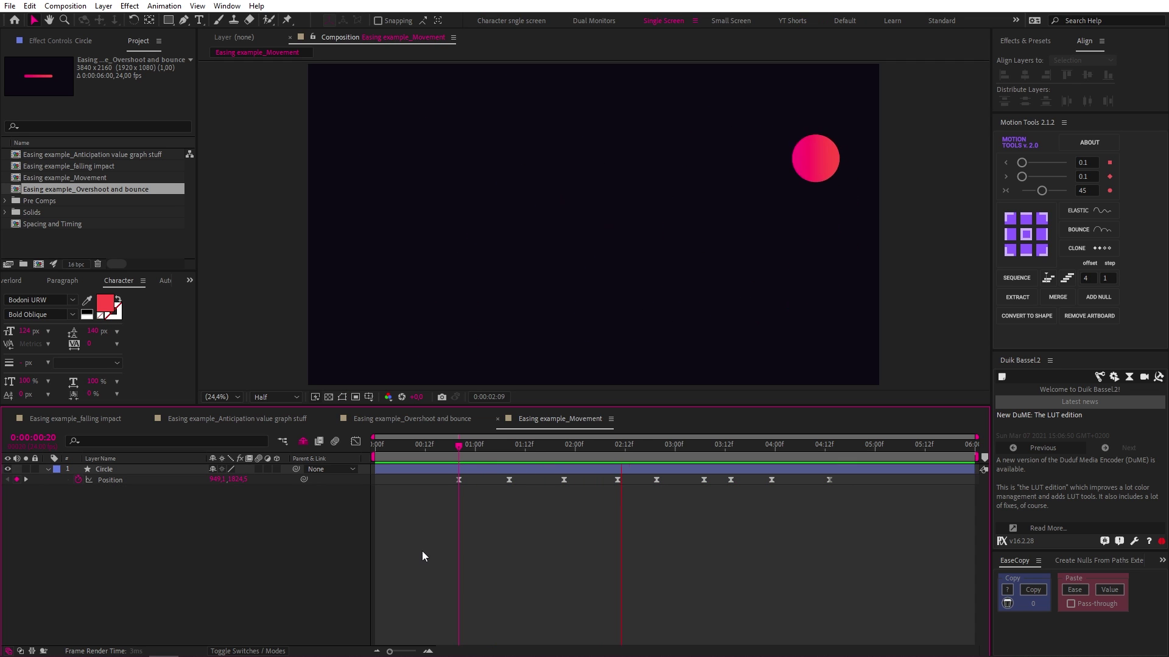
Step: Show the Circle's Position keyframes in the Graph Editor and switch it to the speed graph
{"action": "left_click_drag", "start_coordinate": [843, 492], "coordinate": [441, 477]}
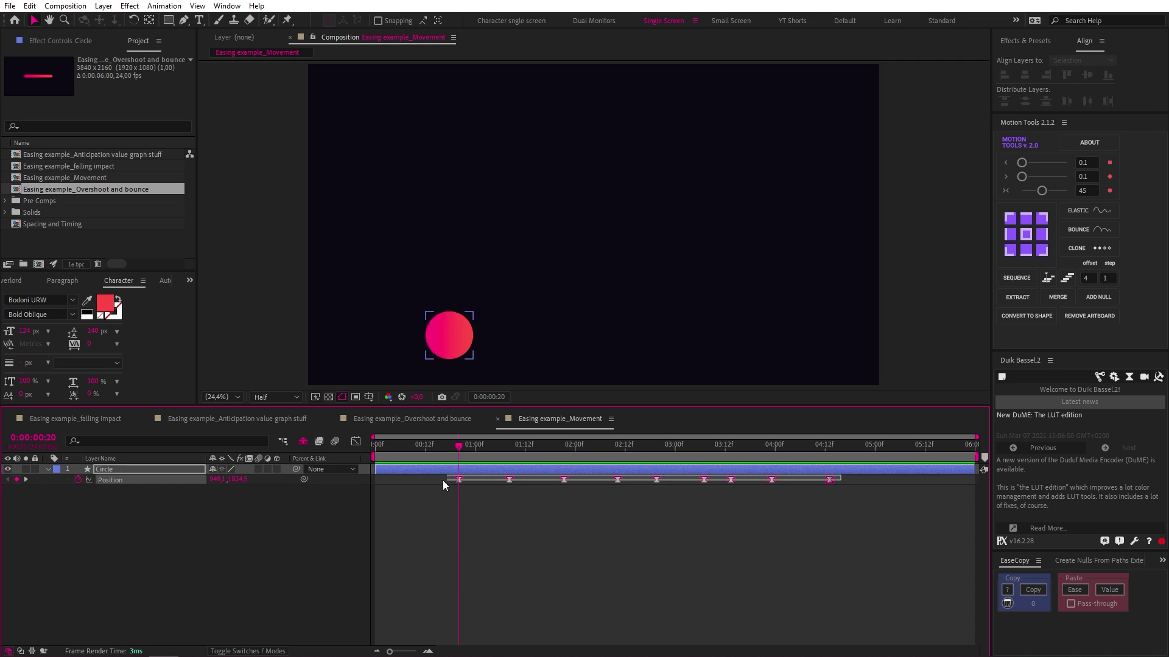
{"action": "left_click", "coordinate": [355, 442]}
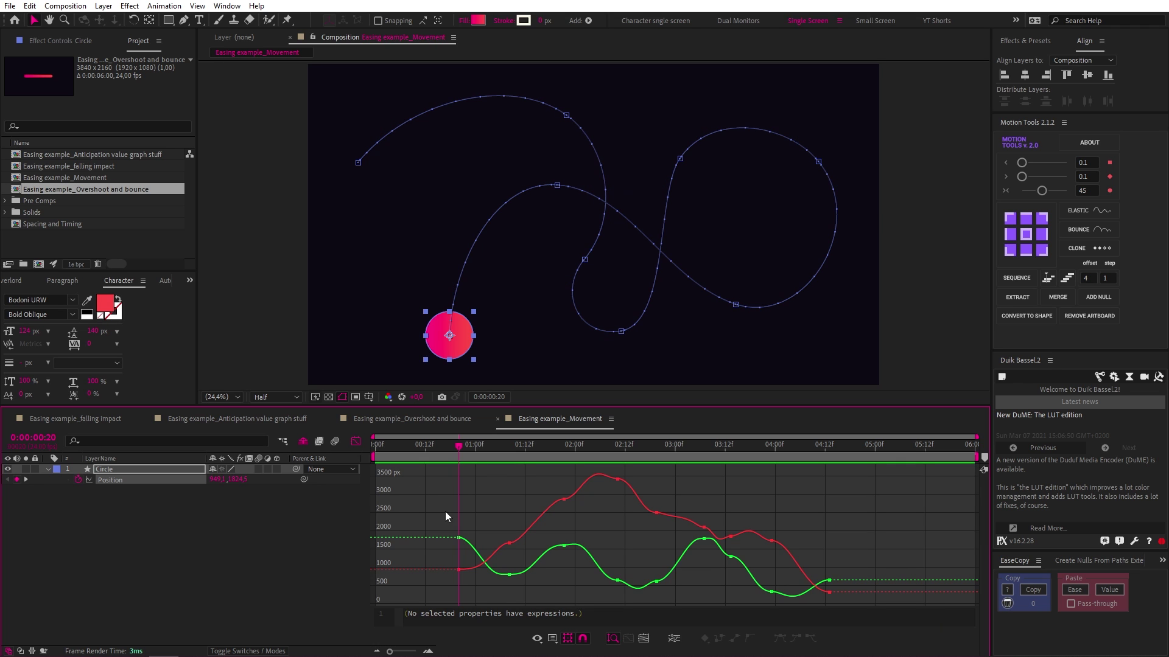
{"action": "left_click", "coordinate": [550, 634]}
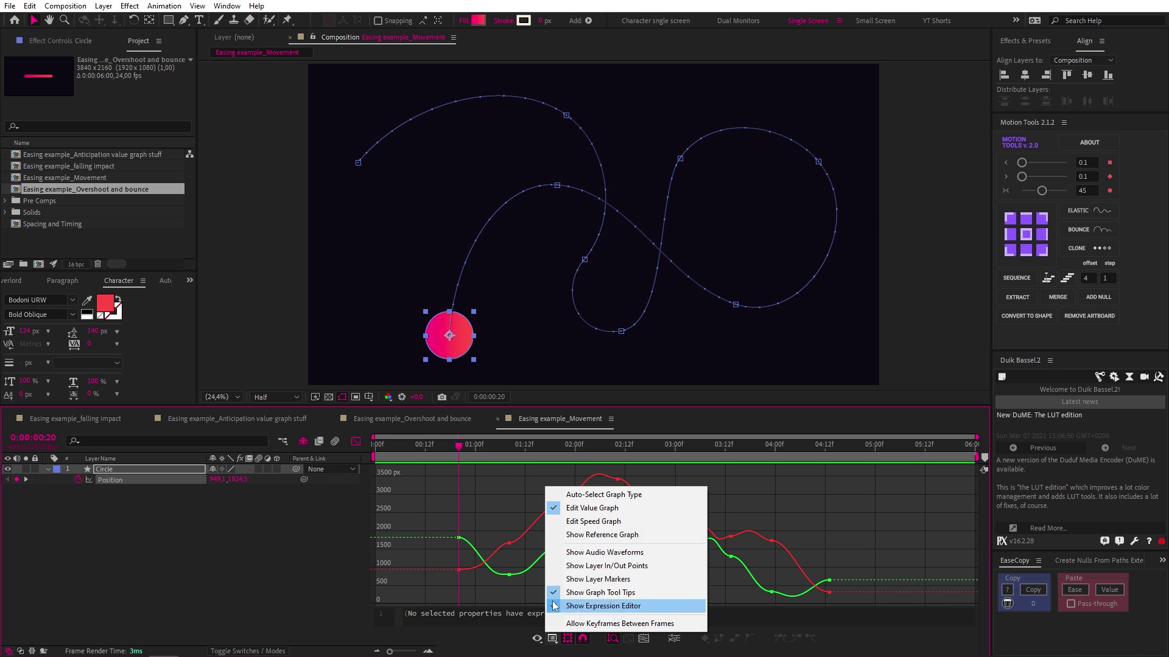
{"action": "left_click", "coordinate": [577, 526]}
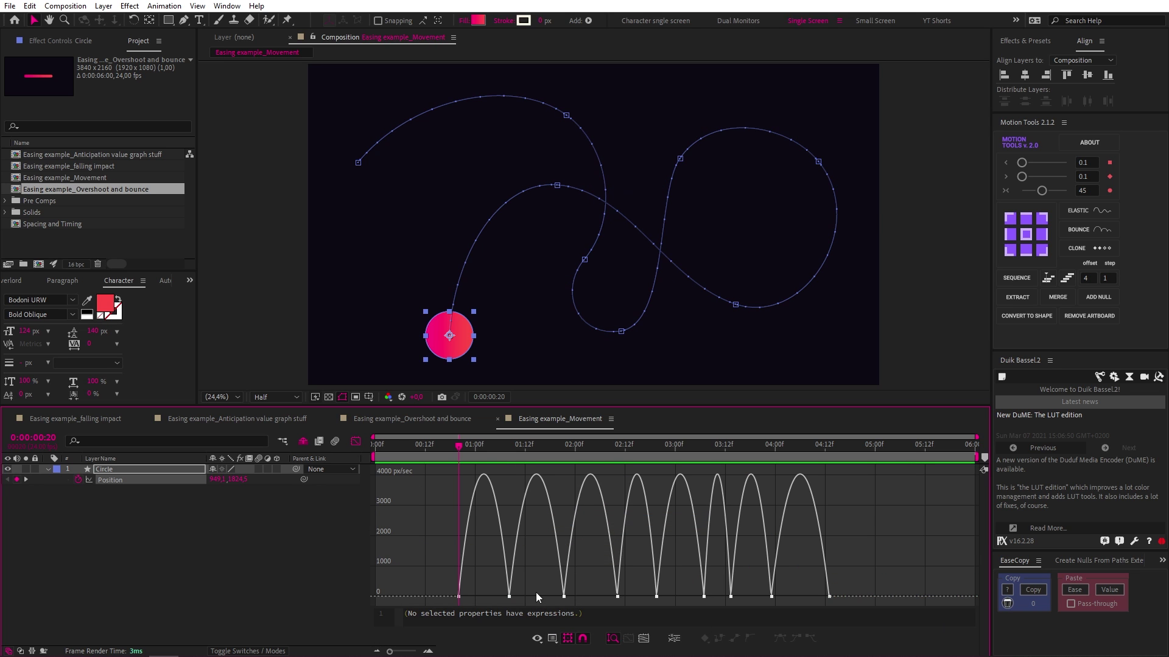
Step: Make the velocity of the Position keyframe at 0:00:01:08 Continuous, with outgoing locked to incoming
{"action": "scroll", "coordinate": [473, 593], "scroll_direction": "up", "scroll_amount": 2}
{"action": "scroll", "coordinate": [473, 593], "scroll_direction": "up", "scroll_amount": 2}
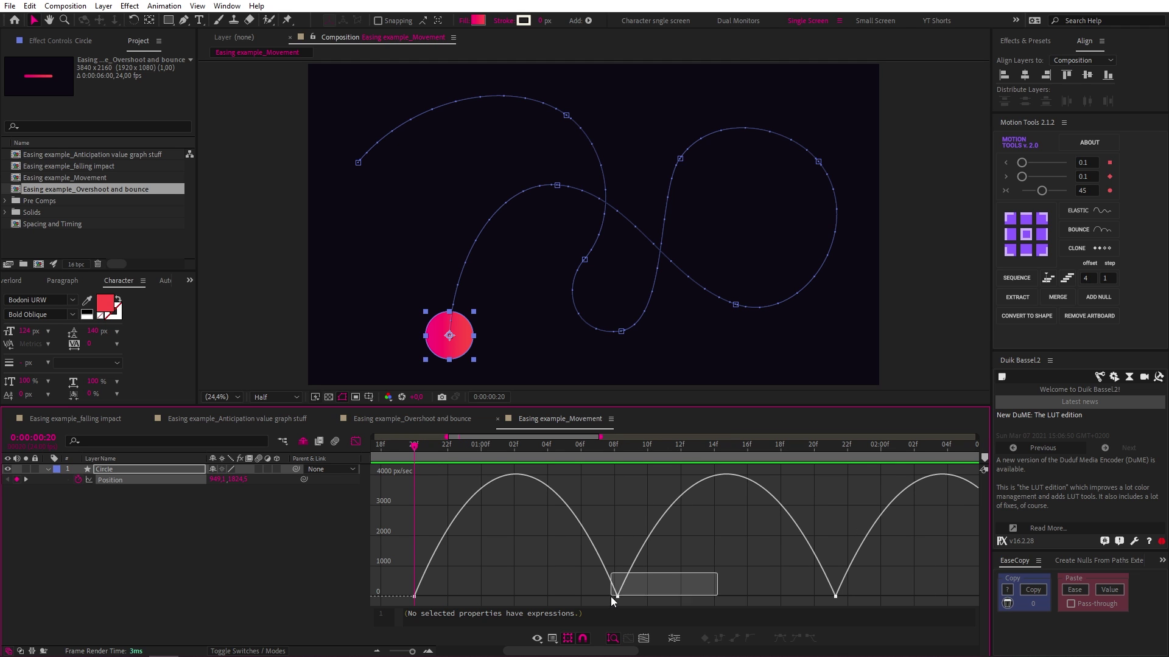
{"action": "left_click_drag", "start_coordinate": [611, 596], "coordinate": [615, 569]}
{"action": "key", "text": "ctrl+z"}
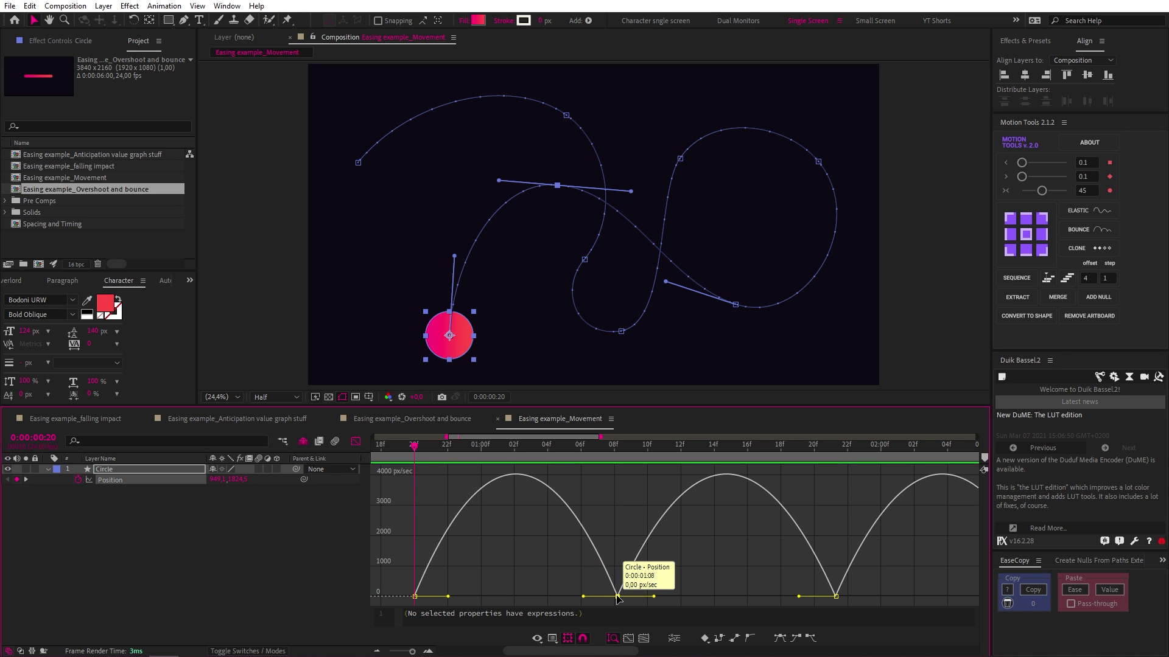
{"action": "double_click", "coordinate": [617, 597]}
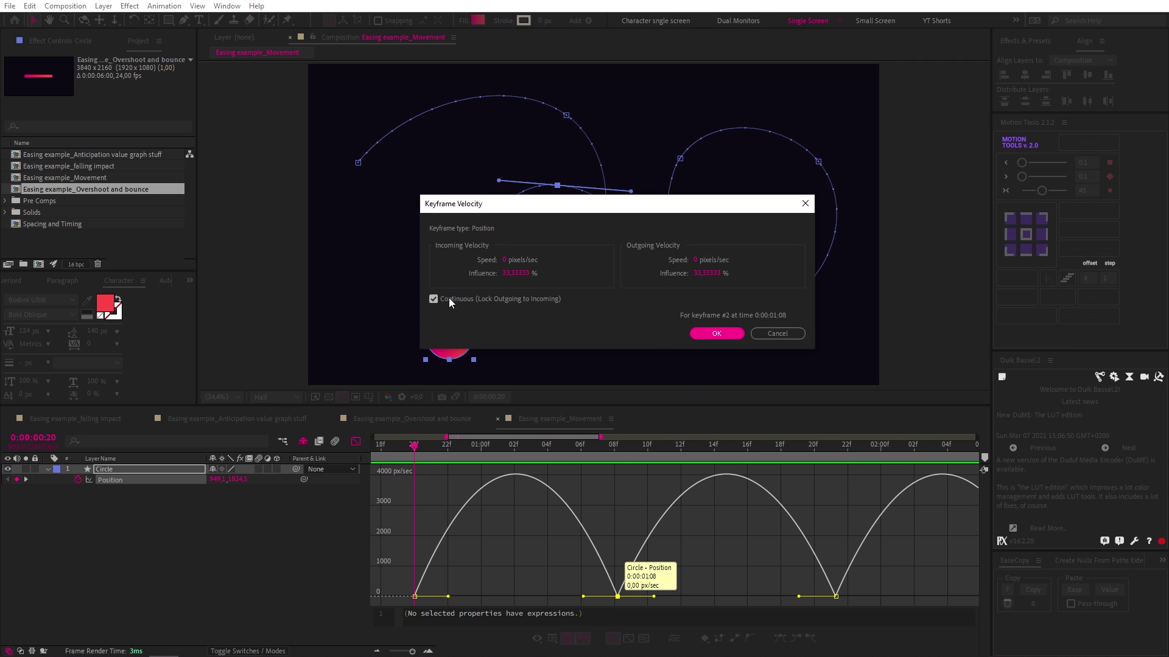
{"action": "left_click", "coordinate": [716, 338]}
Step: Raise the 0:00:01:08 keyframe's speed to about 1000 px/sec, lengthen its handles, and preview the motion
{"action": "left_click_drag", "start_coordinate": [618, 597], "coordinate": [619, 565]}
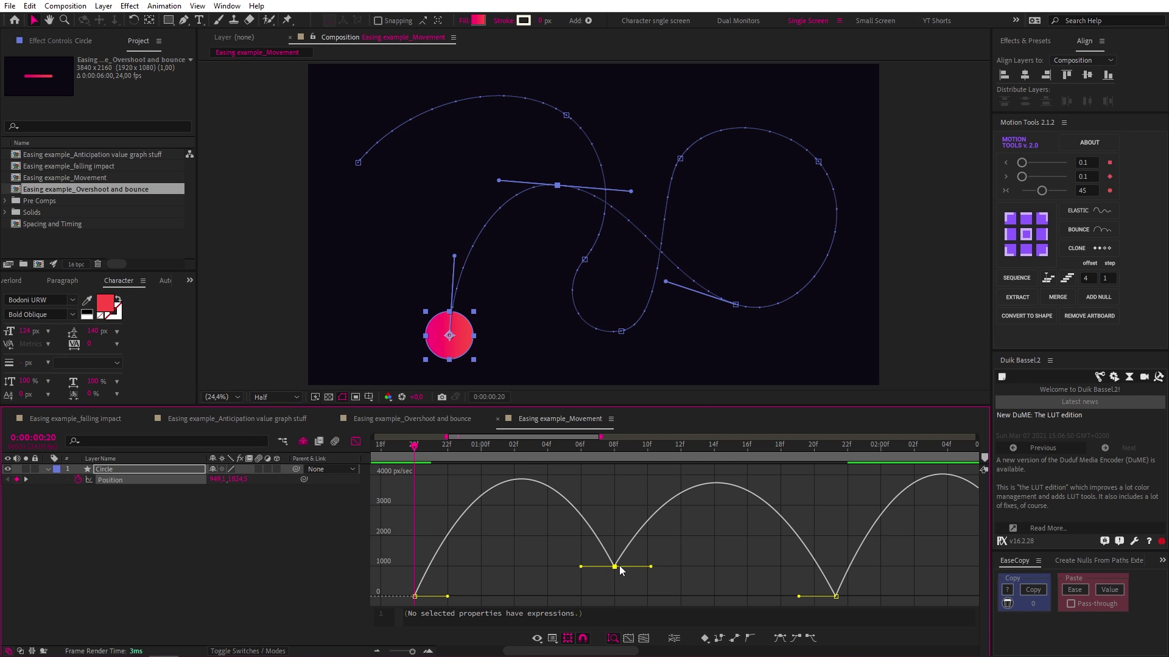
{"action": "left_click_drag", "start_coordinate": [615, 571], "coordinate": [539, 575]}
{"action": "key", "text": "space"}
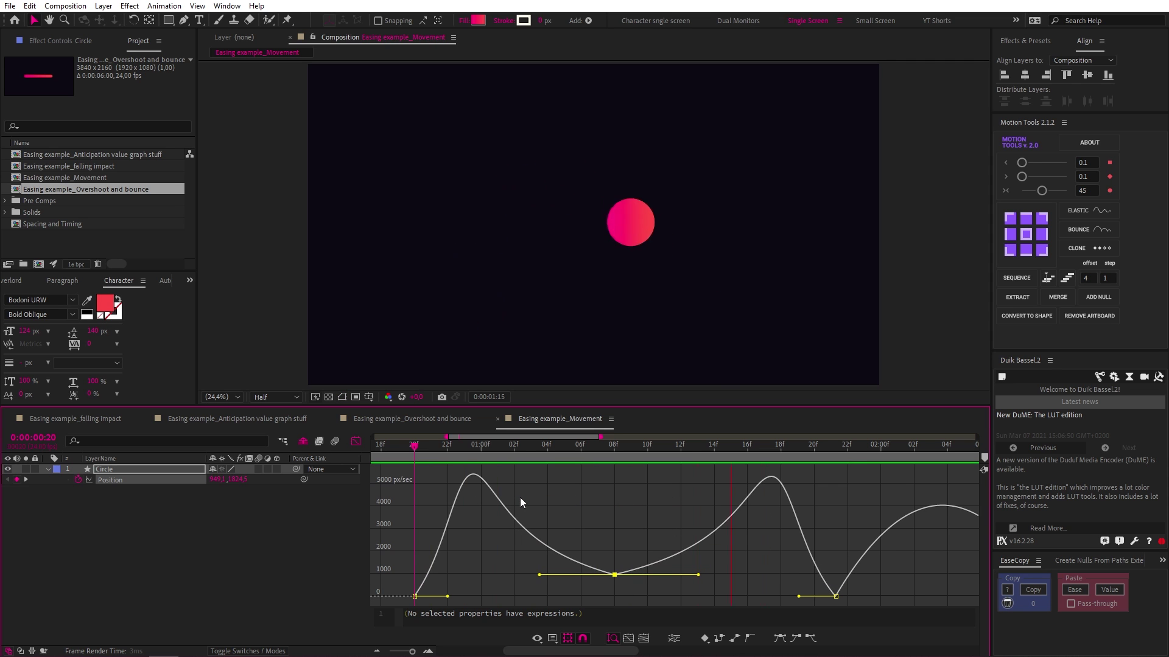
{"action": "left_click", "coordinate": [416, 448]}
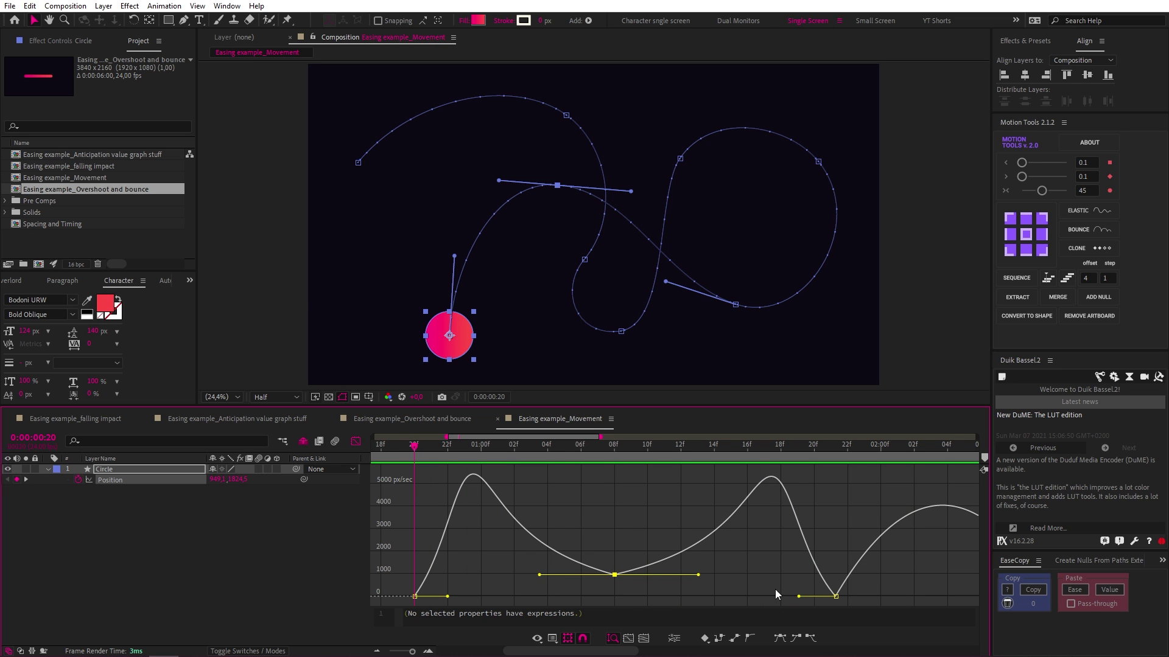
Step: Set the third and fourth Position keyframes to Rove Across Time
{"action": "scroll", "coordinate": [773, 589], "scroll_direction": "down", "scroll_amount": 3}
{"action": "left_click_drag", "start_coordinate": [843, 576], "coordinate": [657, 566]}
{"action": "left_click_drag", "start_coordinate": [612, 604], "coordinate": [582, 610]}
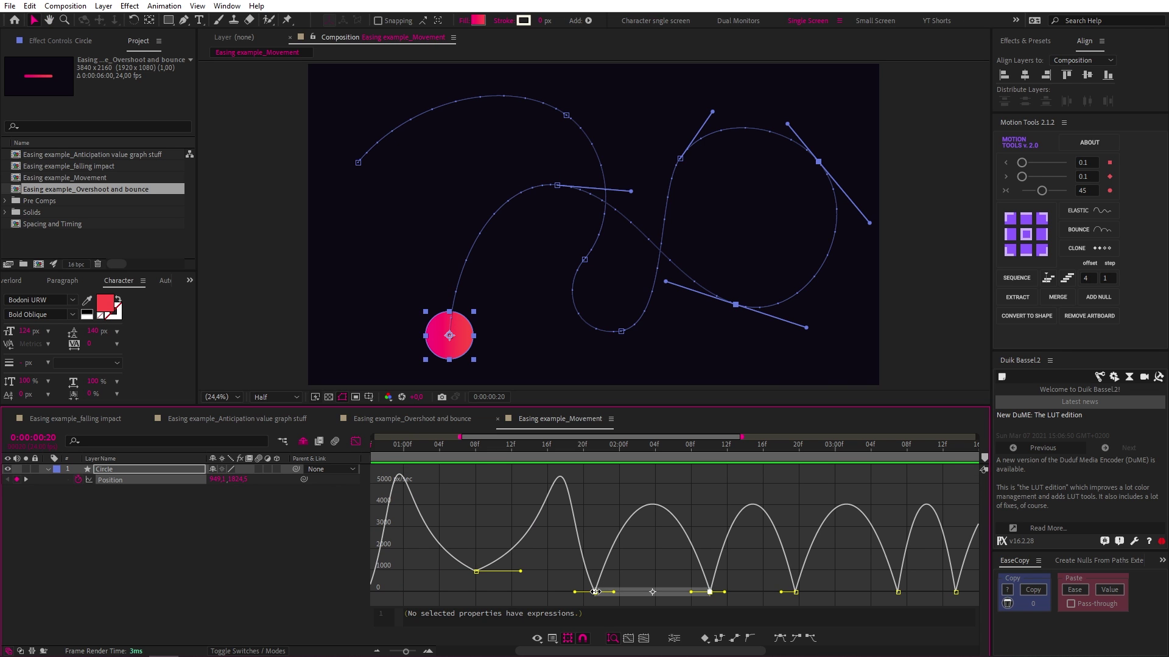
{"action": "right_click", "coordinate": [711, 592]}
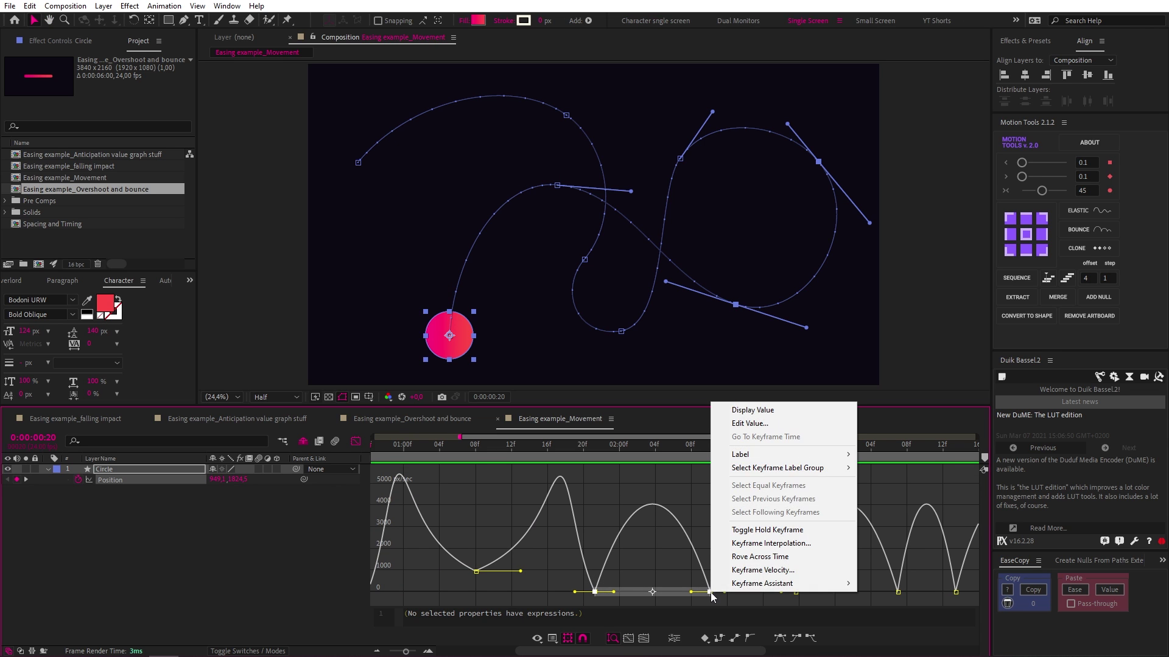
{"action": "left_click", "coordinate": [737, 557]}
Step: Raise the speed of the Position keyframe at about 0:00:02:20, lengthen its handles, and preview the result
{"action": "left_click_drag", "start_coordinate": [791, 593], "coordinate": [684, 564]}
{"action": "left_click_drag", "start_coordinate": [816, 572], "coordinate": [837, 574]}
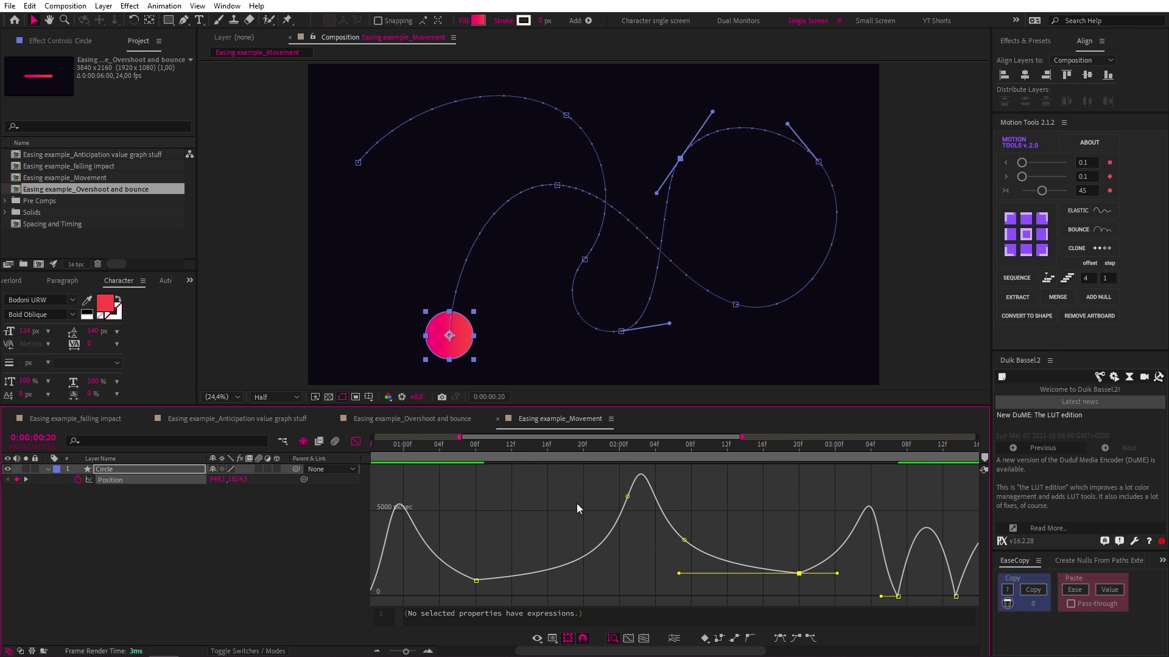
{"action": "key", "text": "space"}
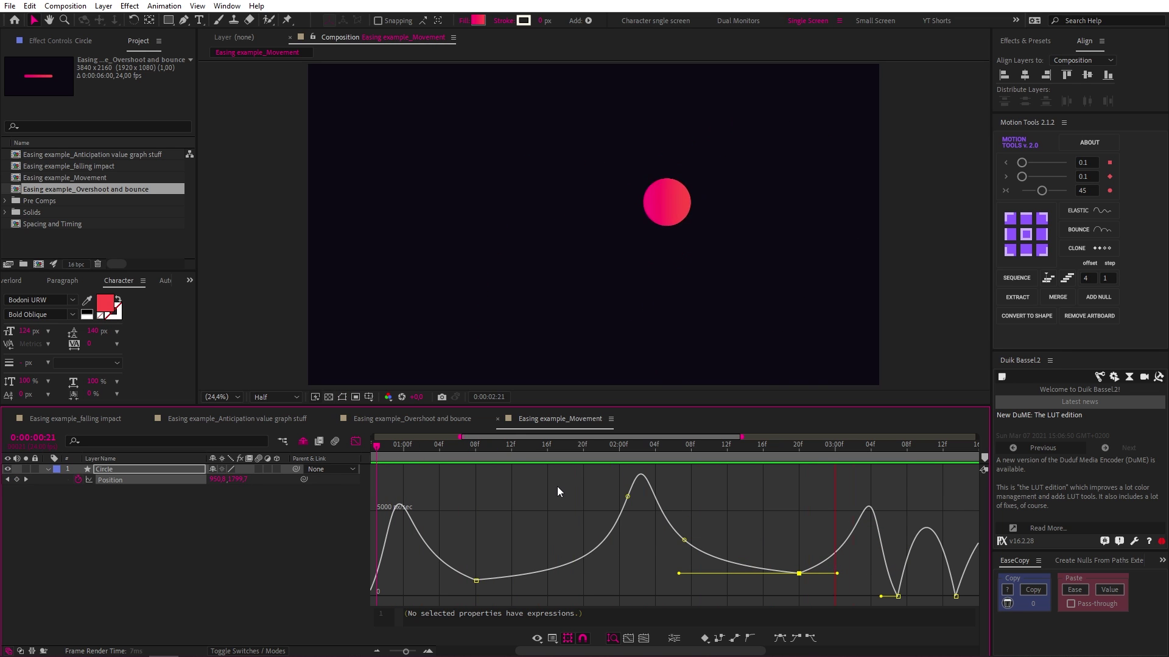
Step: Move the current time to 0:00:03:13 and set the Position keyframe before it to Rove Across Time
{"action": "left_click_drag", "start_coordinate": [378, 445], "coordinate": [465, 447]}
{"action": "left_click_drag", "start_coordinate": [618, 651], "coordinate": [733, 644]}
{"action": "left_click_drag", "start_coordinate": [529, 448], "coordinate": [677, 453]}
{"action": "right_click", "coordinate": [624, 597]}
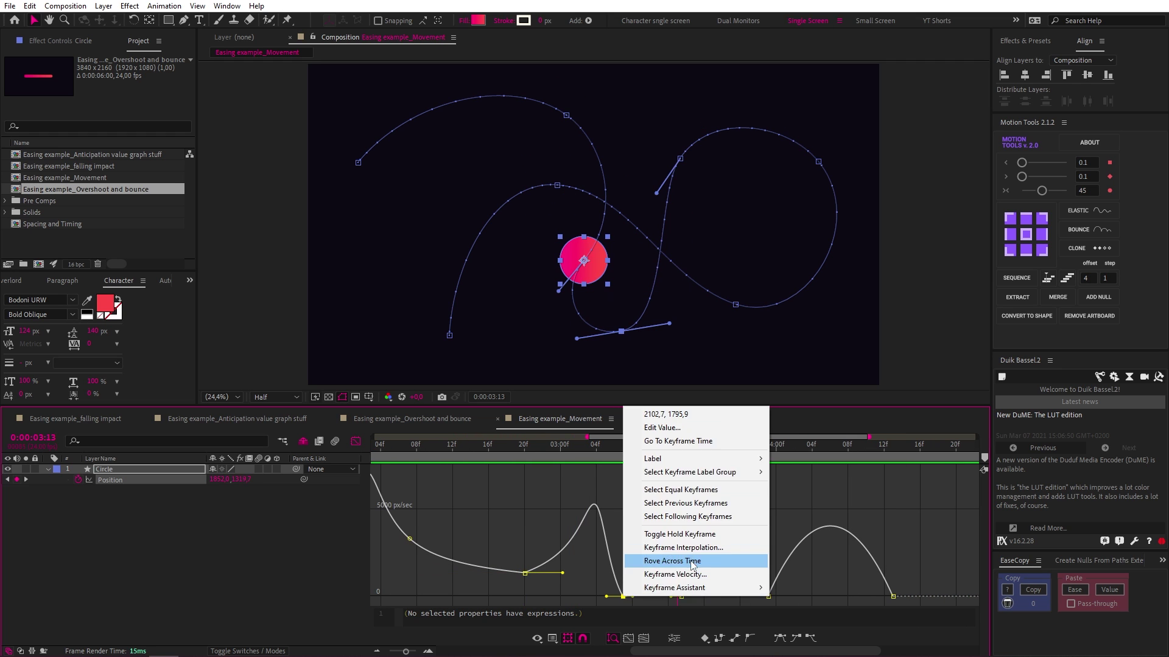
{"action": "left_click", "coordinate": [689, 561]}
Step: Raise the speed of the Position keyframe at 0:00:03:13 and adjust its handles into a smooth dip
{"action": "right_click", "coordinate": [681, 597]}
{"action": "left_click_drag", "start_coordinate": [680, 597], "coordinate": [711, 581]}
{"action": "left_click_drag", "start_coordinate": [651, 581], "coordinate": [636, 582]}
Step: Set the next-to-last Position keyframe to Rove Across Time and lengthen the last keyframe's incoming handle
{"action": "left_click", "coordinate": [787, 593]}
{"action": "right_click", "coordinate": [768, 596]}
{"action": "left_click", "coordinate": [778, 561]}
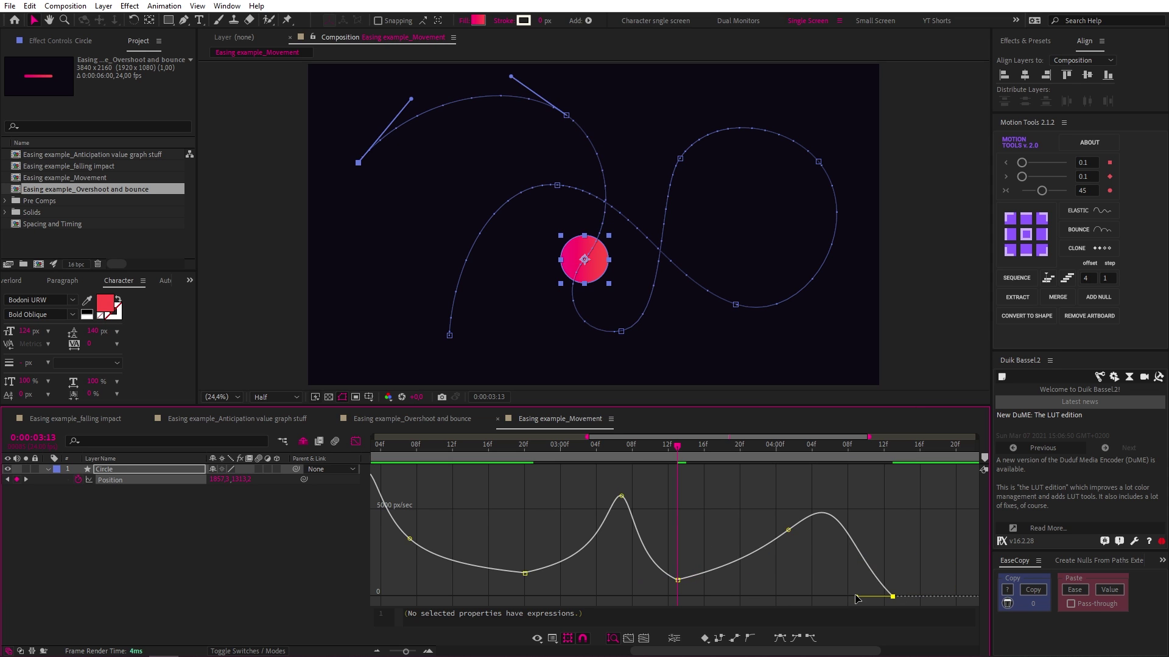
{"action": "left_click_drag", "start_coordinate": [855, 598], "coordinate": [819, 596]}
{"action": "left_click_drag", "start_coordinate": [639, 581], "coordinate": [637, 581]}
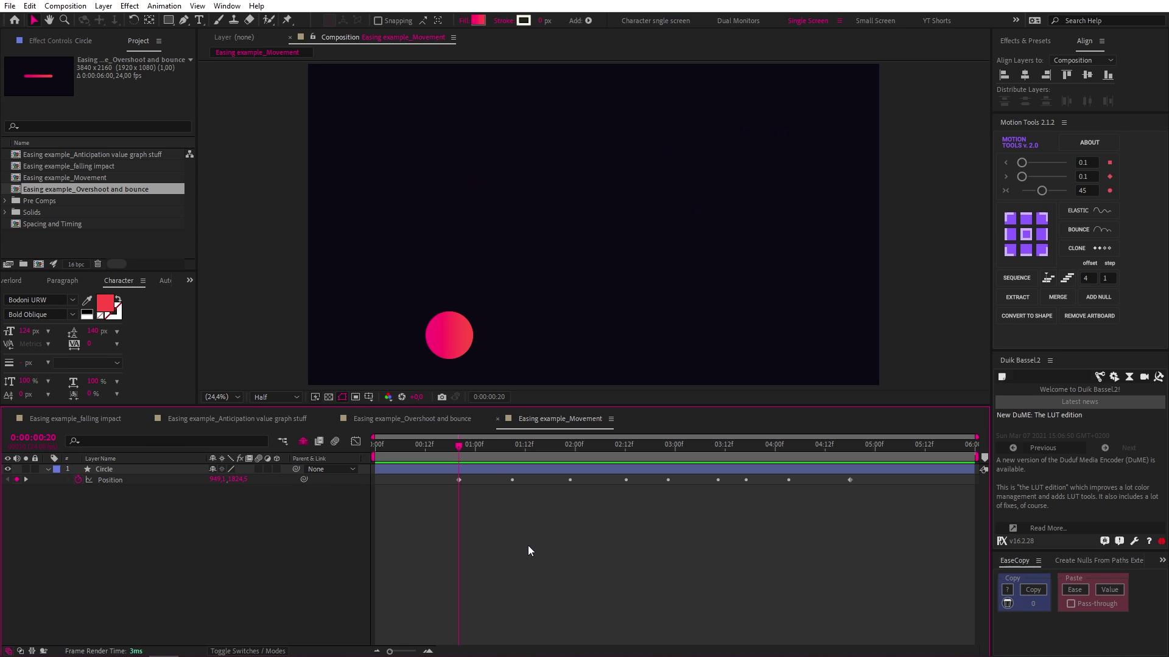
Step: Pre-compose the Circle layer as Circle Pre, moving all attributes into the new composition
{"action": "left_click", "coordinate": [483, 468]}
{"action": "key", "text": "ctrl+shift+c"}
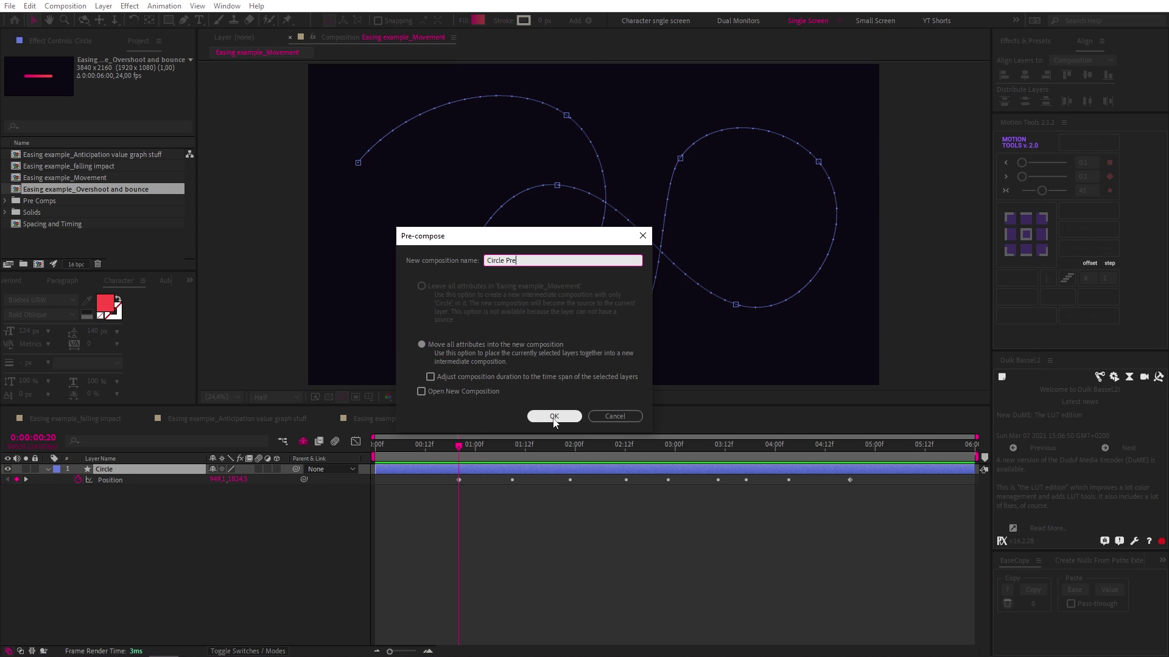
{"action": "left_click", "coordinate": [554, 416]}
Step: Enable Time Remapping on the Circle Pre layer
{"action": "right_click", "coordinate": [466, 473]}
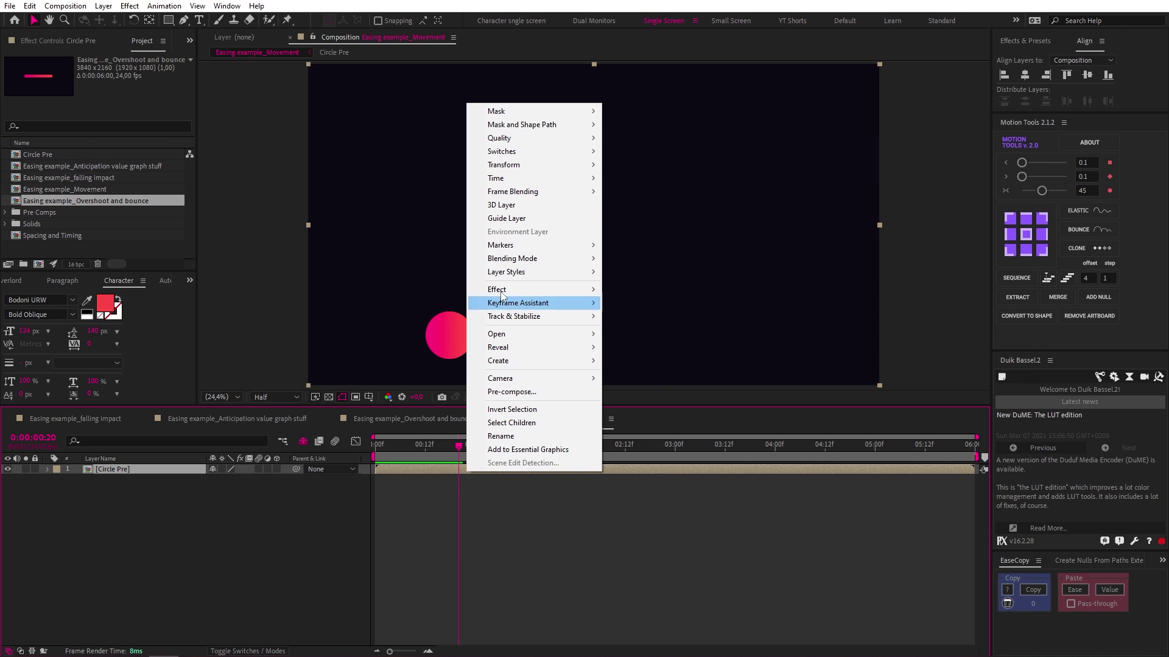
{"action": "mouse_move", "coordinate": [505, 180]}
{"action": "left_click", "coordinate": [645, 181]}
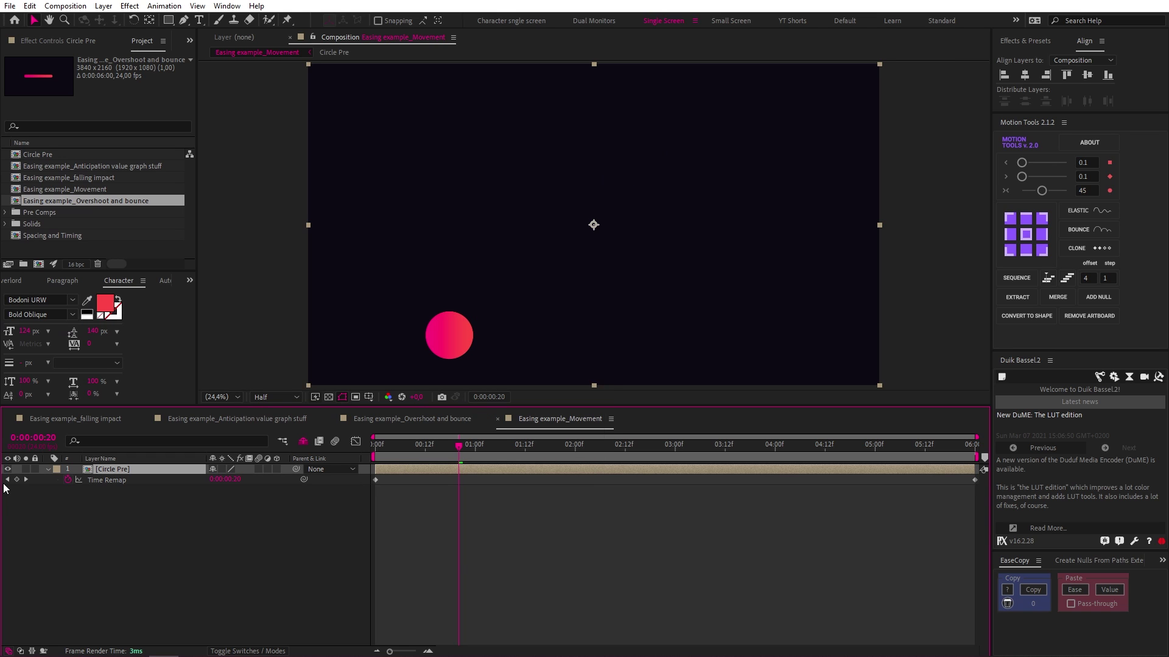
Step: Add Time Remap keyframes at 0:00:00:20, 0:00:01:09, 0:00:02:09, 0:00:03:12 and 0:00:04:18, and apply Easy Ease to them
{"action": "key", "text": "space"}
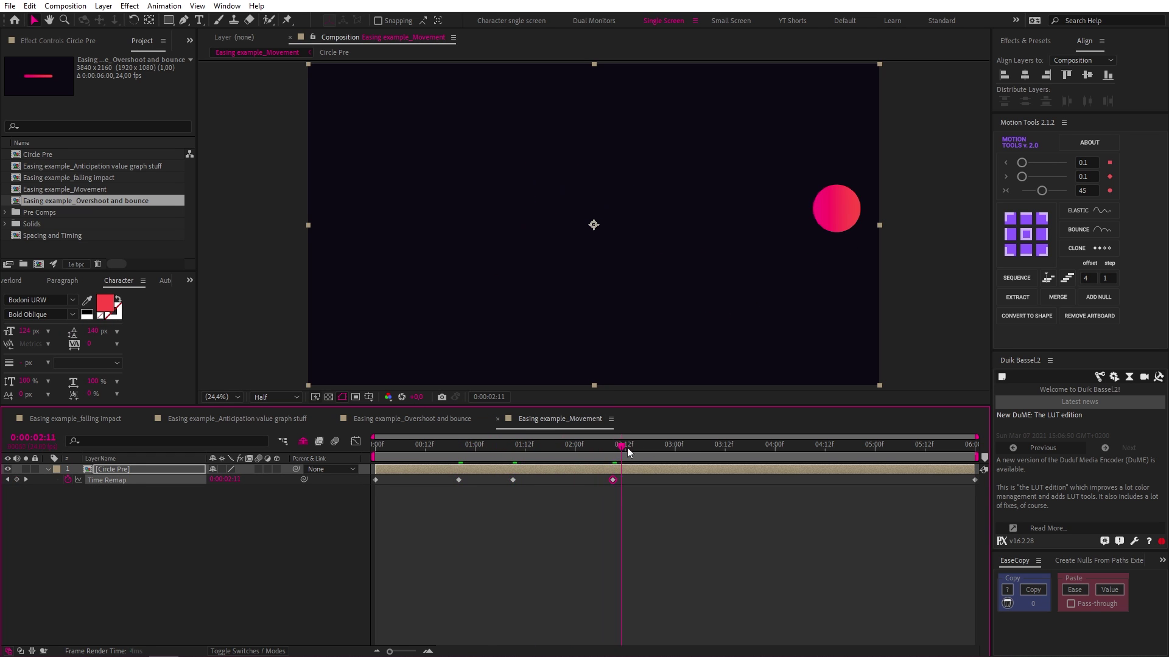
{"action": "left_click", "coordinate": [17, 479]}
{"action": "left_click_drag", "start_coordinate": [730, 450], "coordinate": [457, 500]}
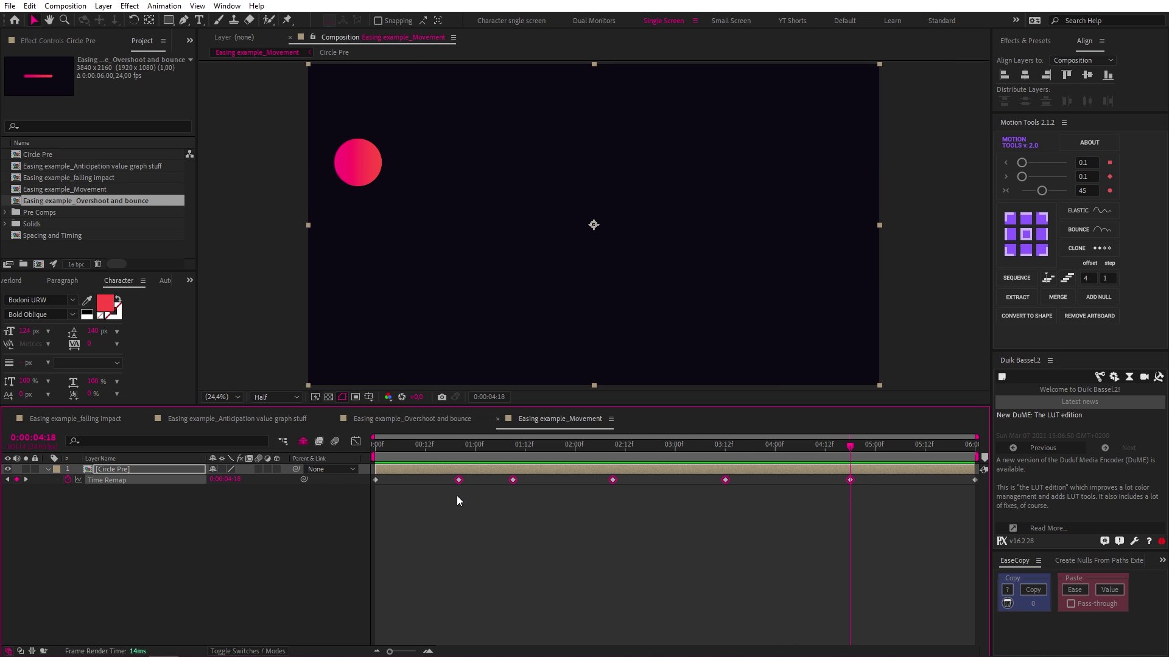
{"action": "key", "text": "F9"}
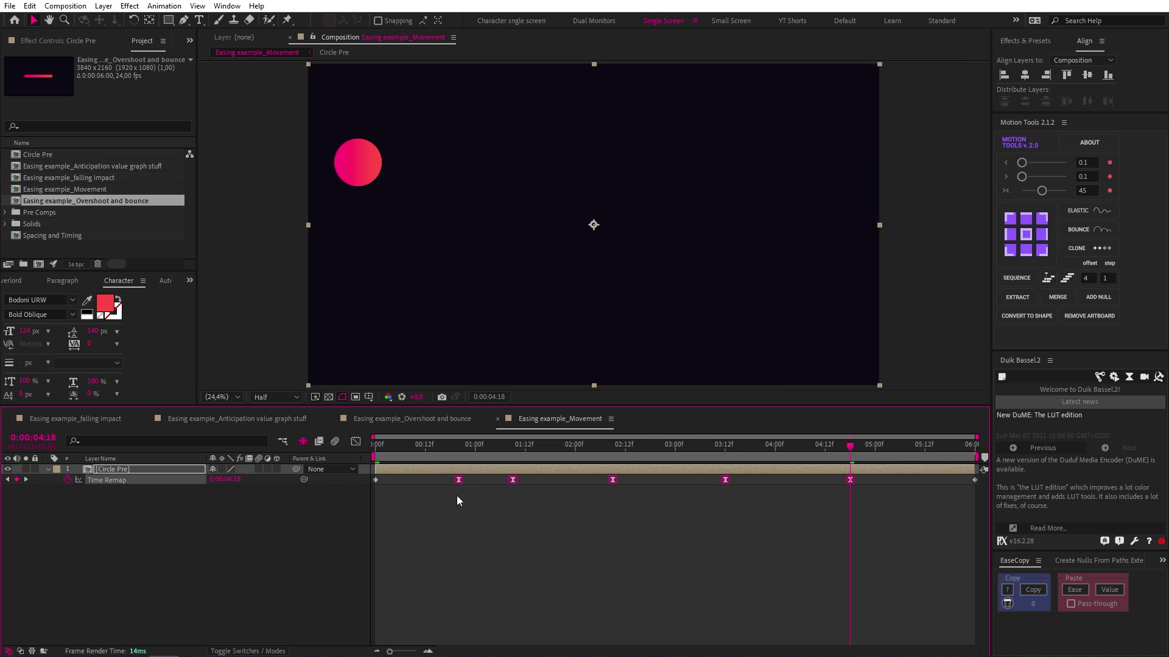
Step: In the Graph Editor, set the velocity of the Time Remap keyframes at 0:00:01:09, 0:00:02:09 and 0:00:03:12 to Continuous
{"action": "left_click", "coordinate": [355, 442]}
{"action": "left_click", "coordinate": [512, 577]}
{"action": "double_click", "coordinate": [513, 597]}
{"action": "left_click", "coordinate": [440, 298]}
{"action": "left_click", "coordinate": [713, 331]}
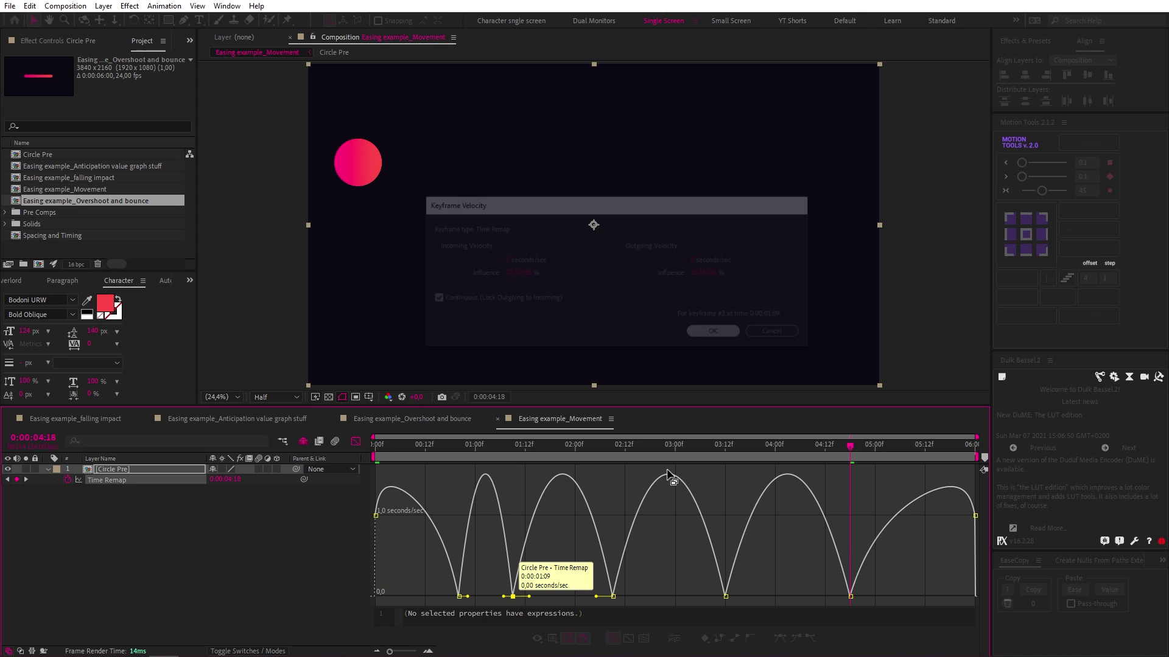
{"action": "double_click", "coordinate": [613, 596]}
{"action": "left_click", "coordinate": [437, 299]}
{"action": "left_click", "coordinate": [717, 334]}
{"action": "double_click", "coordinate": [726, 596]}
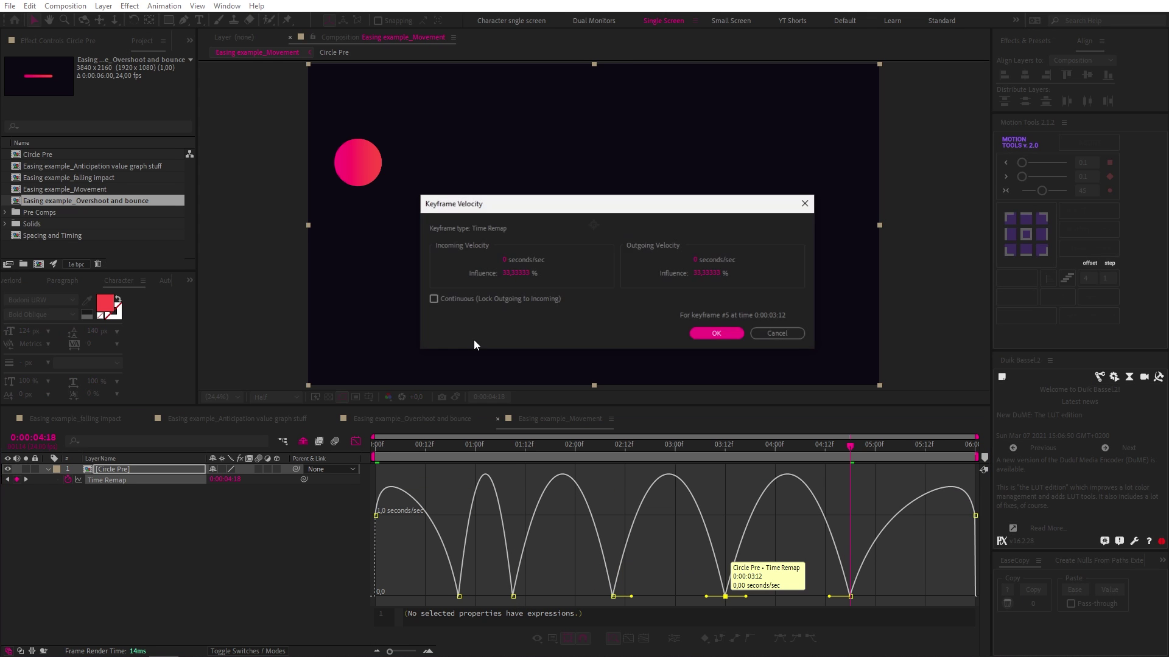
{"action": "left_click", "coordinate": [435, 299]}
{"action": "left_click", "coordinate": [716, 333]}
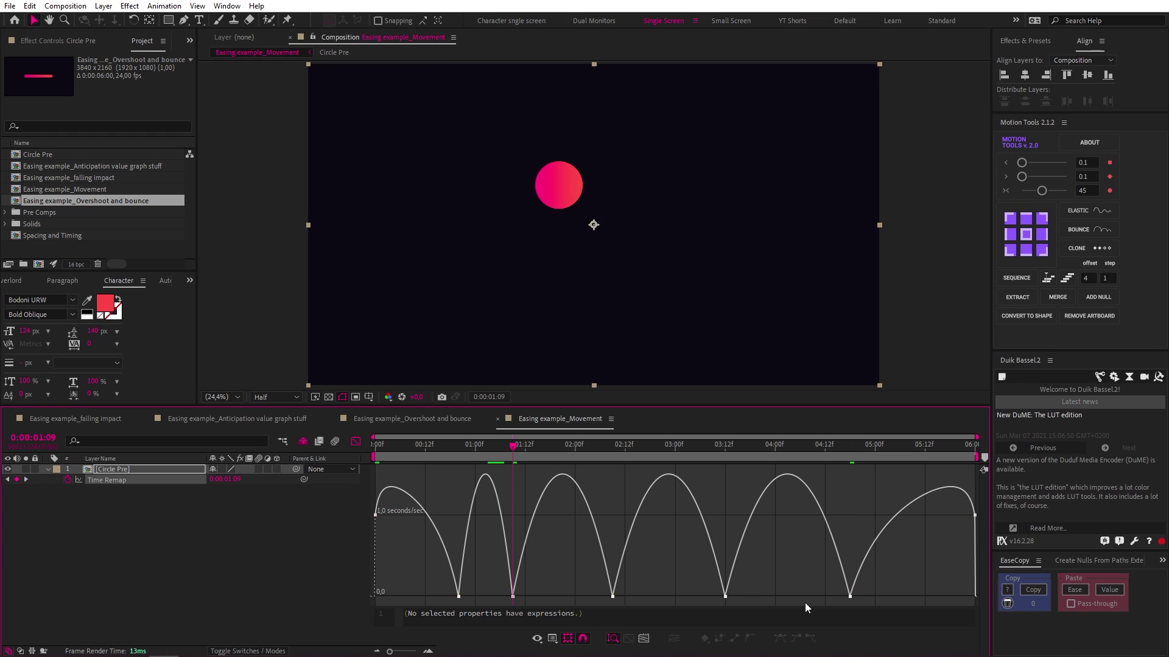
Step: Raise the three middle Time Remap keyframes together to about 0.26 seconds/sec and lengthen their handles
{"action": "left_click_drag", "start_coordinate": [798, 590], "coordinate": [494, 610]}
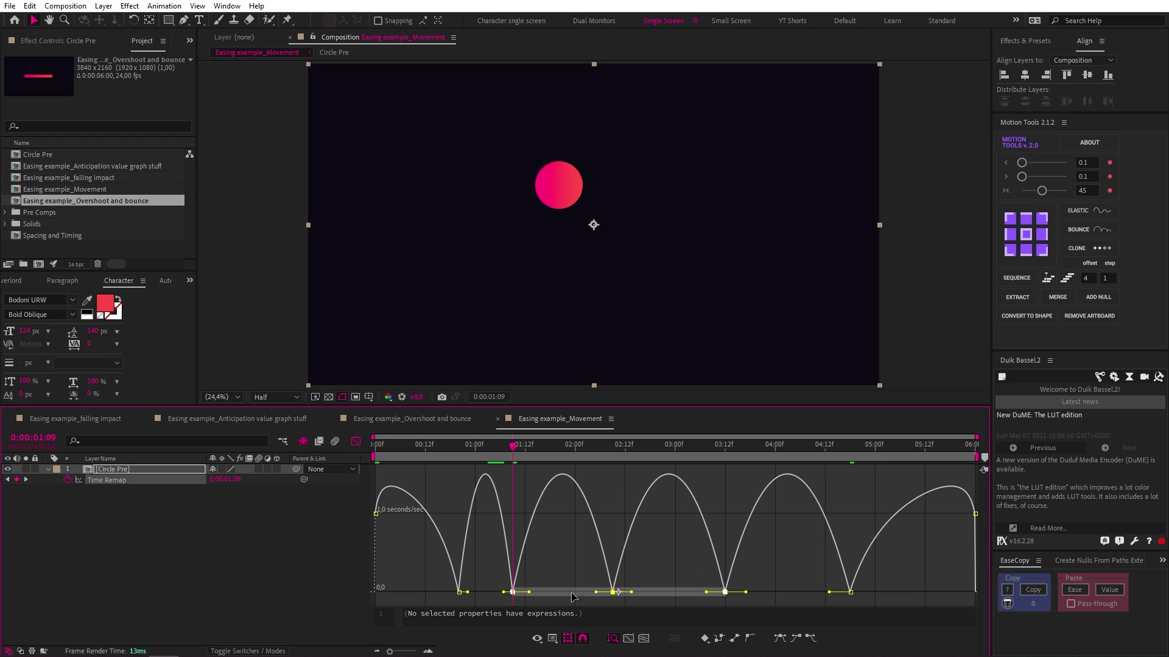
{"action": "left_click_drag", "start_coordinate": [573, 597], "coordinate": [480, 582]}
{"action": "left_click", "coordinate": [627, 549]}
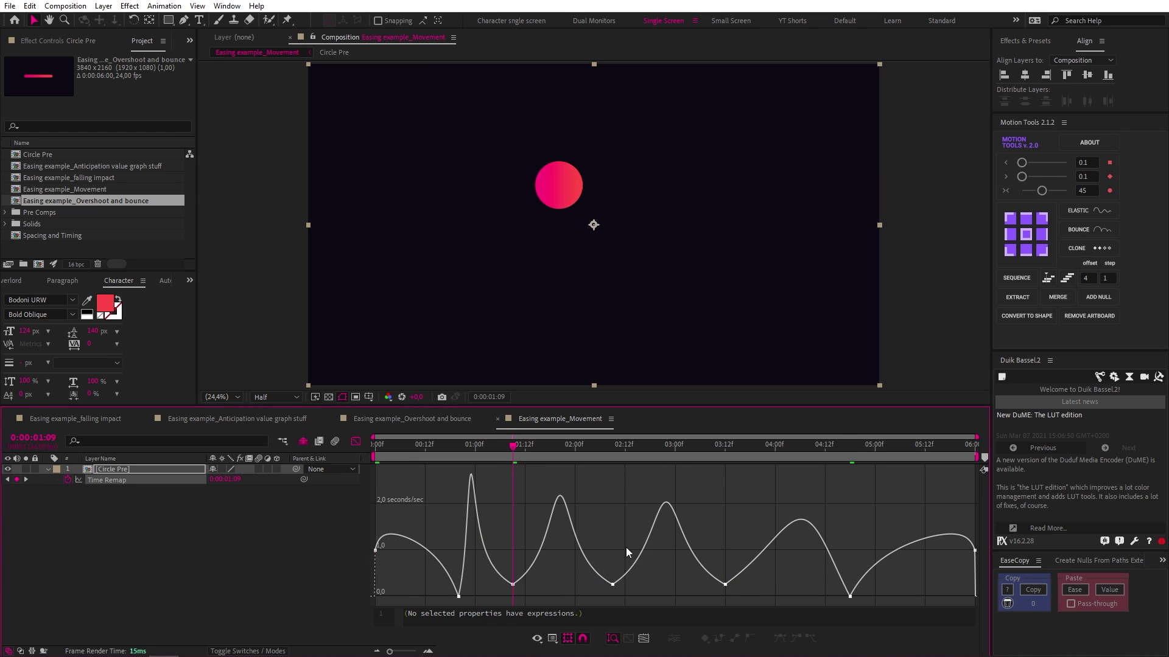
Step: Fine-tune the speeds and handle lengths of the three middle Time Remap keyframes individually and preview the motion
{"action": "left_click_drag", "start_coordinate": [612, 585], "coordinate": [566, 579]}
{"action": "left_click_drag", "start_coordinate": [646, 581], "coordinate": [653, 580]}
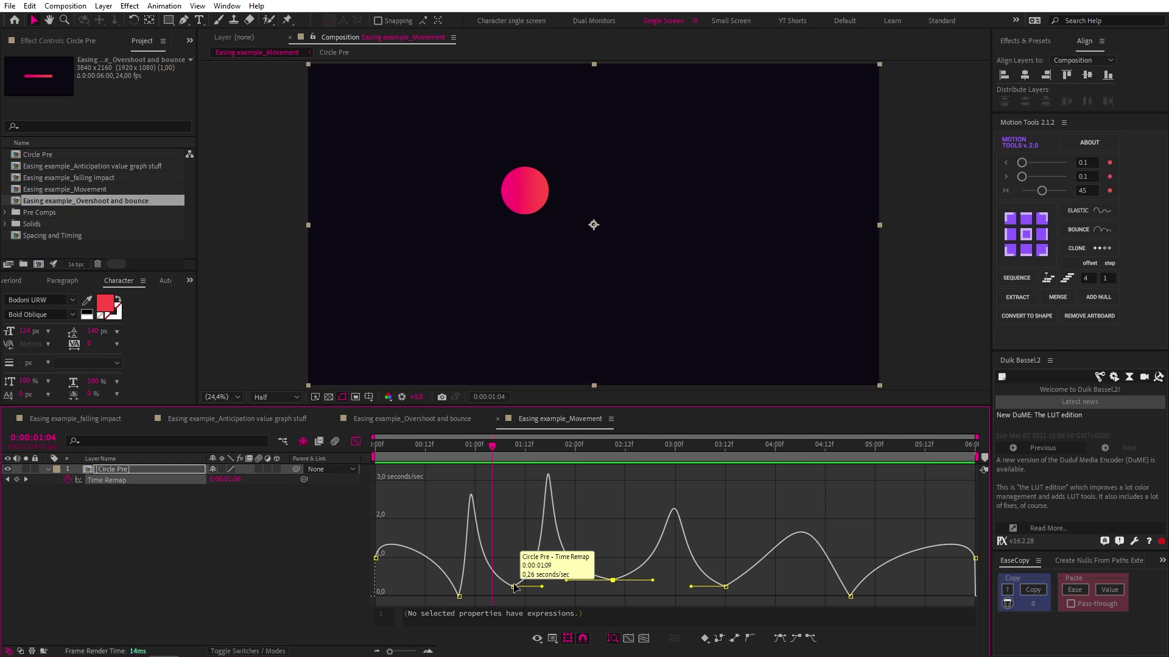
{"action": "left_click_drag", "start_coordinate": [514, 587], "coordinate": [513, 574]}
{"action": "key", "text": "space"}
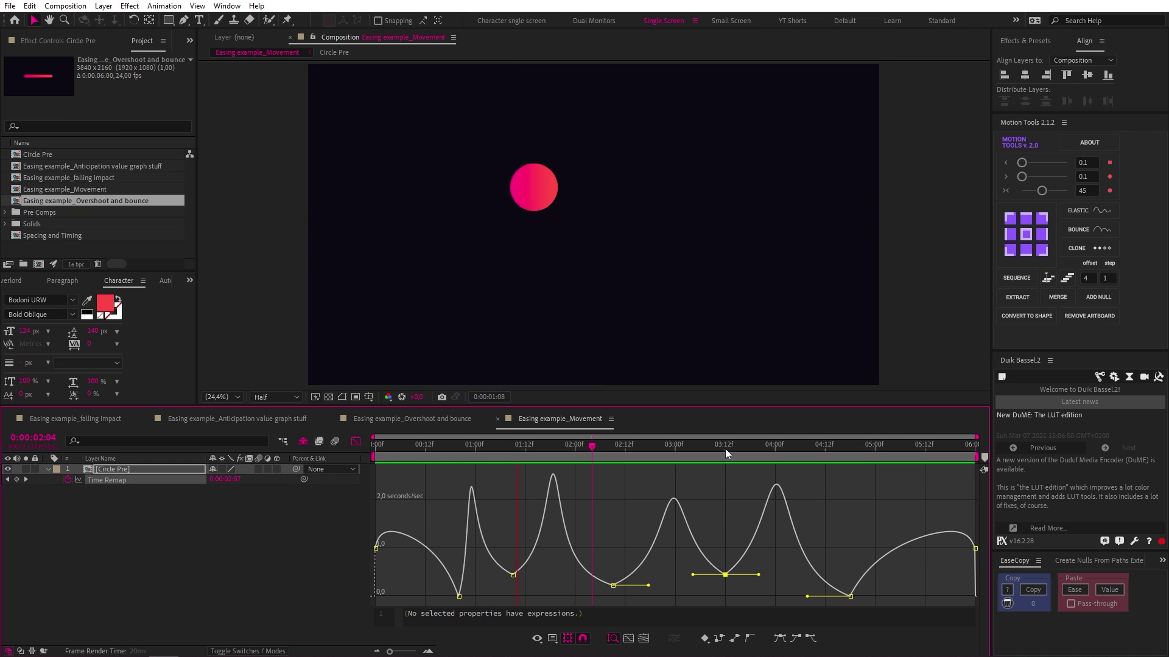
Step: Return the current time to 0:00:00:20 and switch the Time Remap graph to the value graph
{"action": "left_click", "coordinate": [461, 445]}
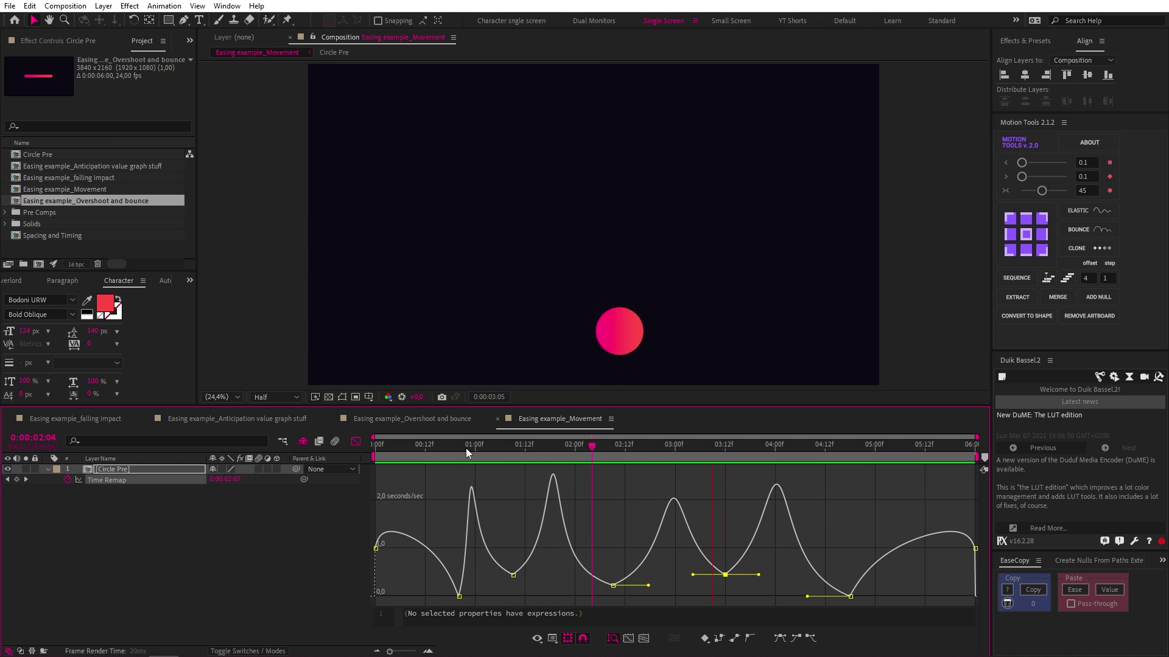
{"action": "right_click", "coordinate": [566, 485]}
{"action": "left_click", "coordinate": [594, 509]}
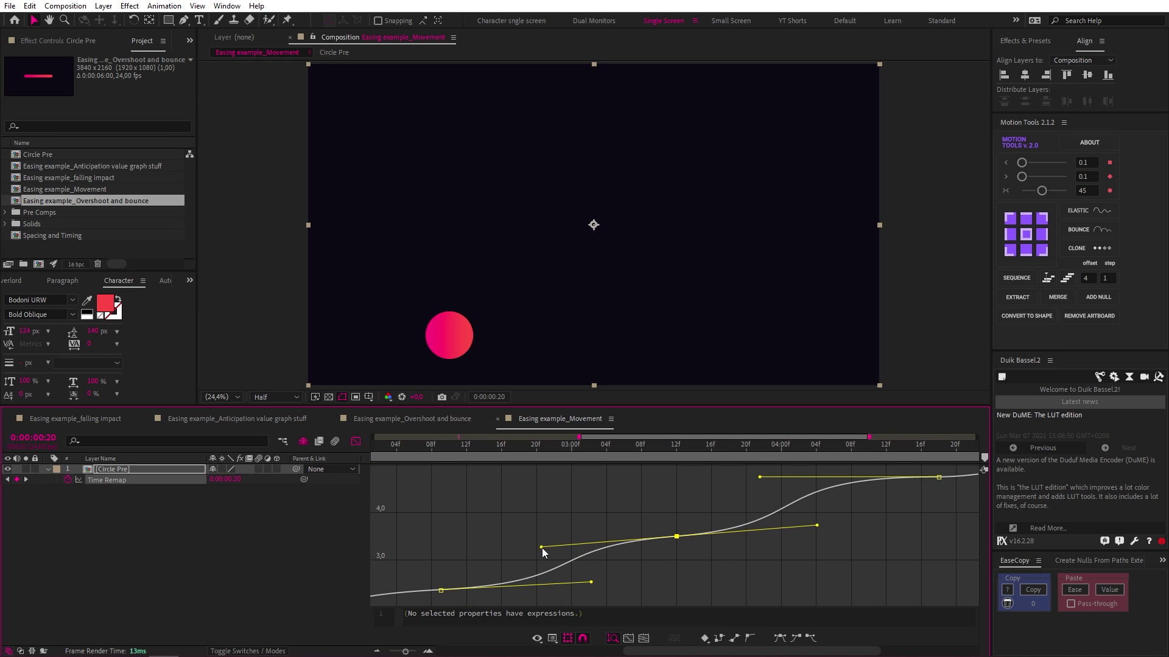